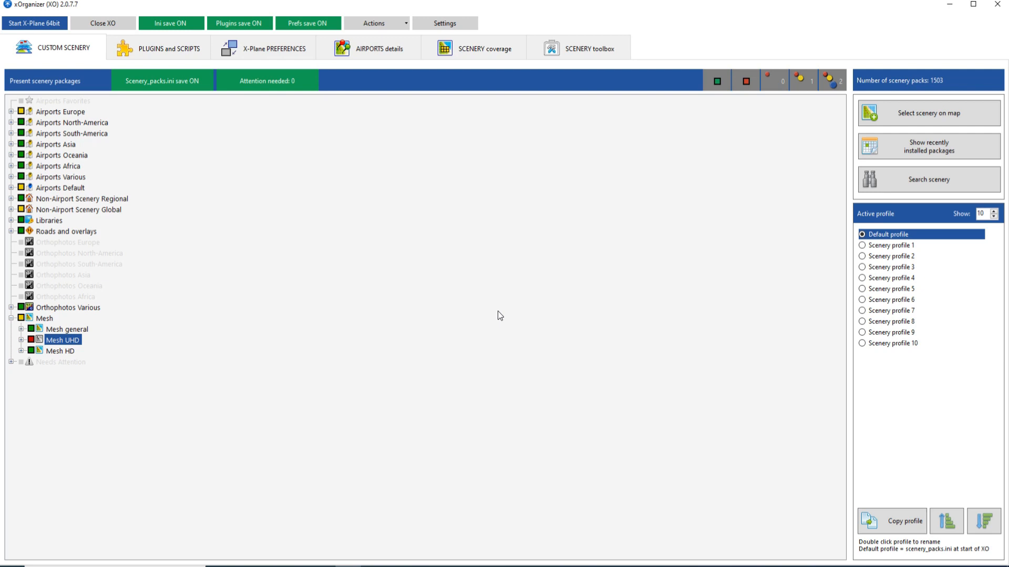
- Collapse the Mesh category, and in File Explorer open the Custom Scenery folder inside the X-Plane 11 folder
left_click(11, 318)
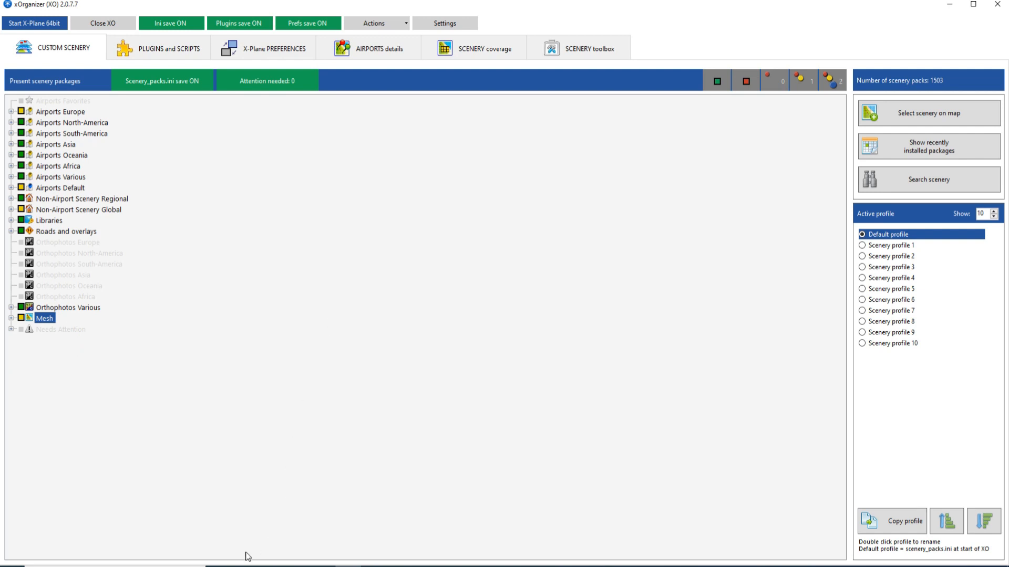
mouse_move(245, 565)
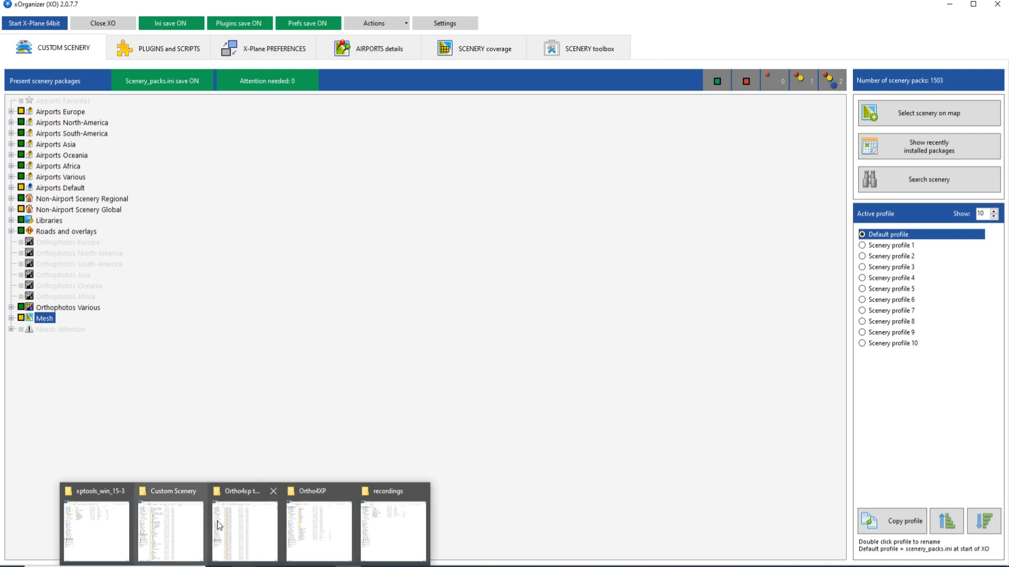
left_click(176, 523)
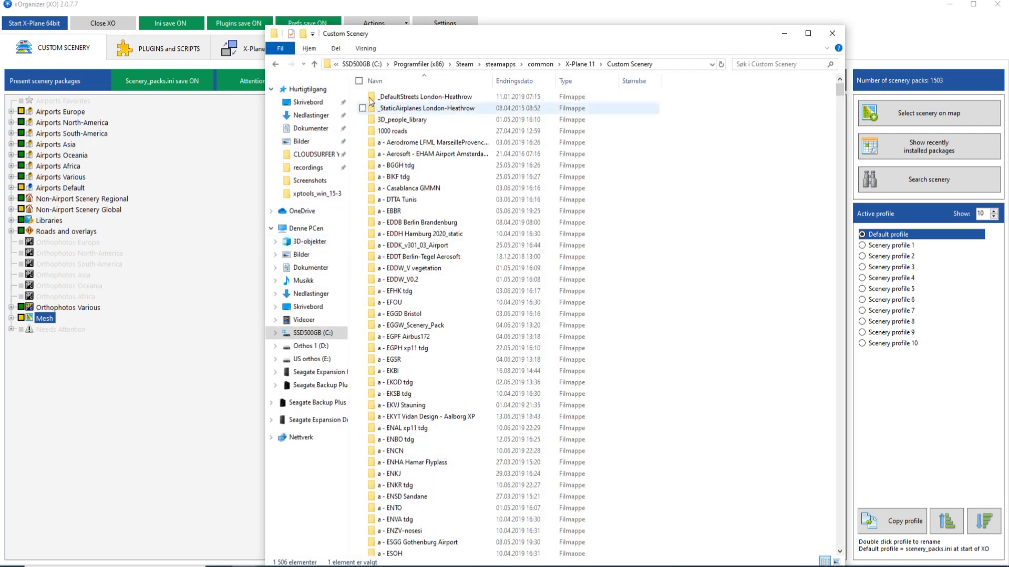
left_click(579, 66)
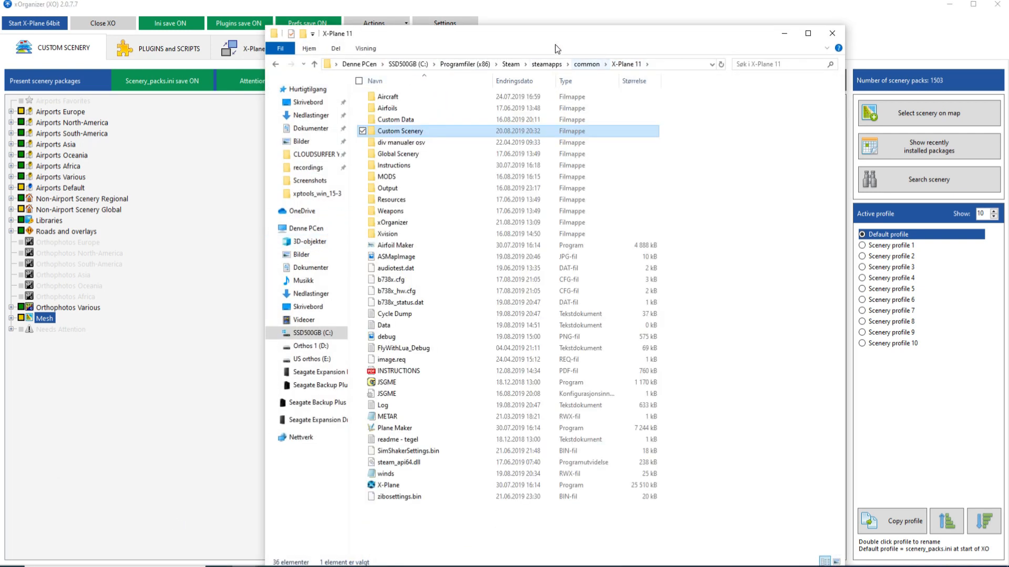
left_click_drag(563, 44, 542, 46)
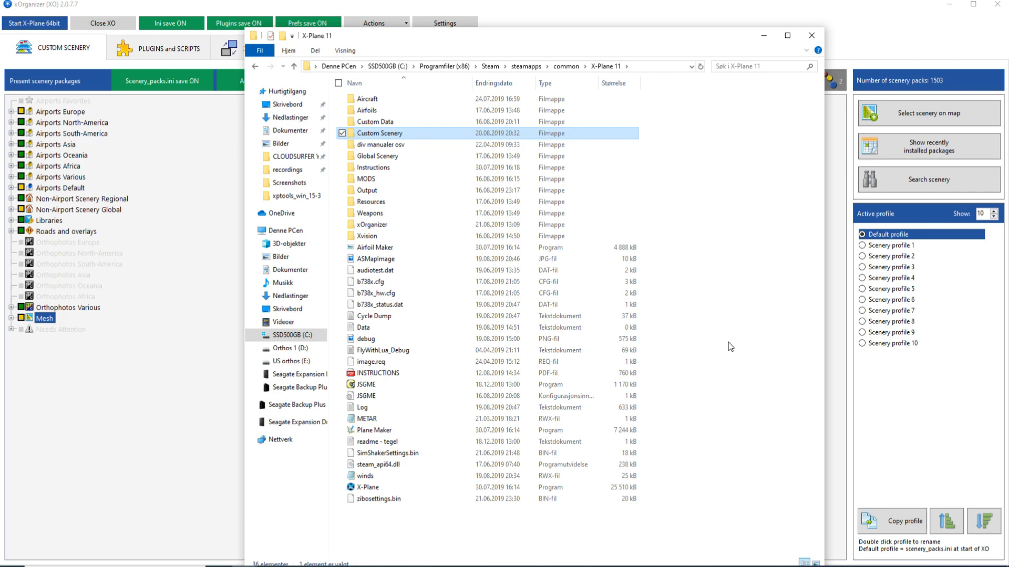
double_click(379, 133)
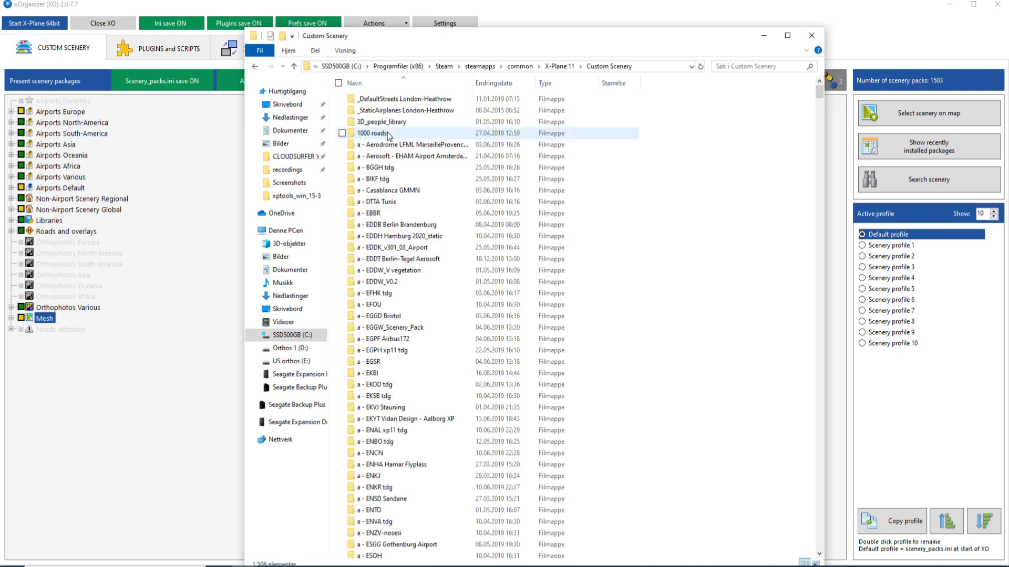
- Open the scenery_packs configuration file from the Custom Scenery folder in Notepad and maximize its window
mouse_move(820, 94)
left_mouse_down()
mouse_move(823, 556)
mouse_move(812, 83)
left_mouse_up()
left_click(473, 103)
key("i")
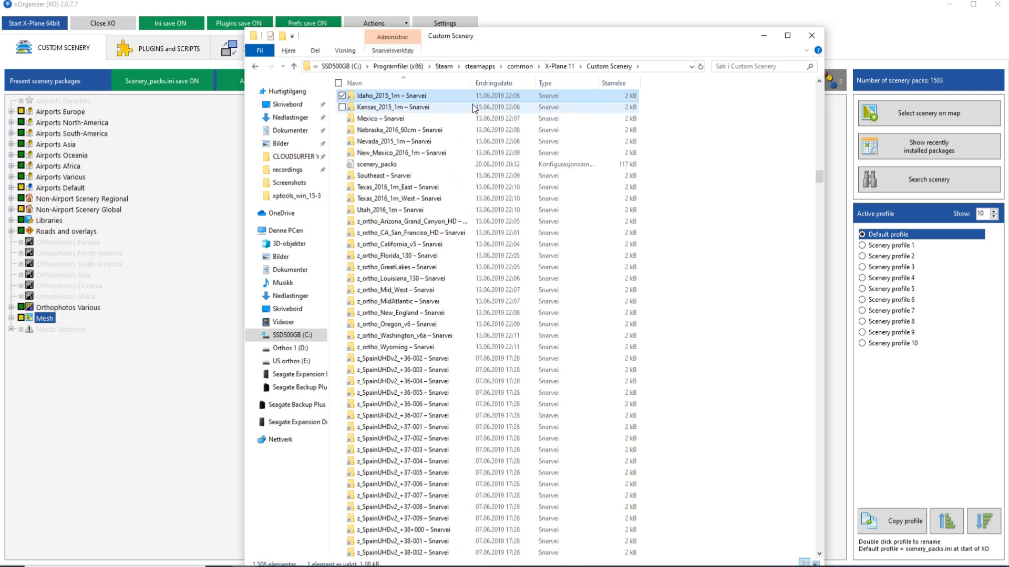
left_click(404, 165)
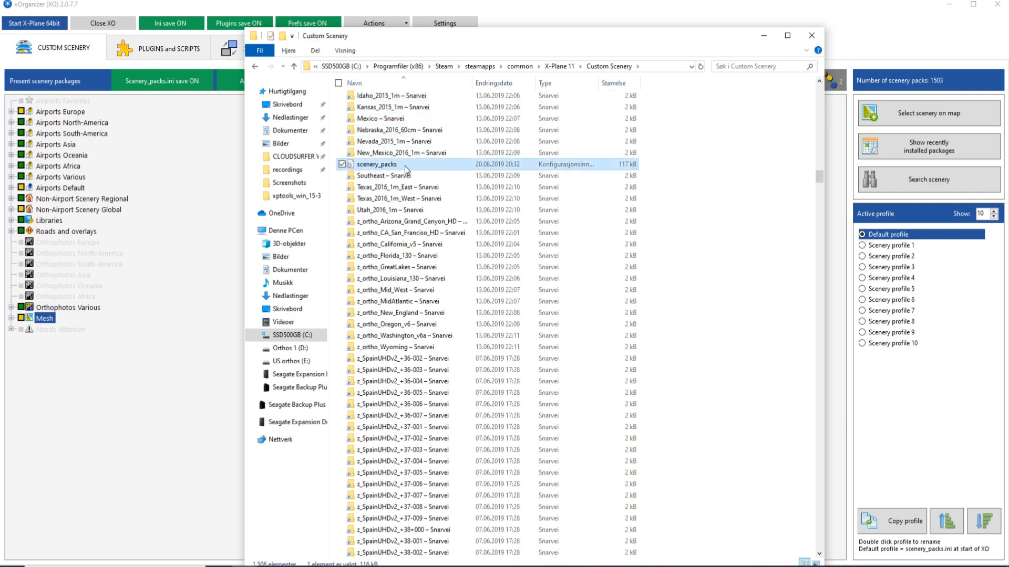
right_click(405, 168)
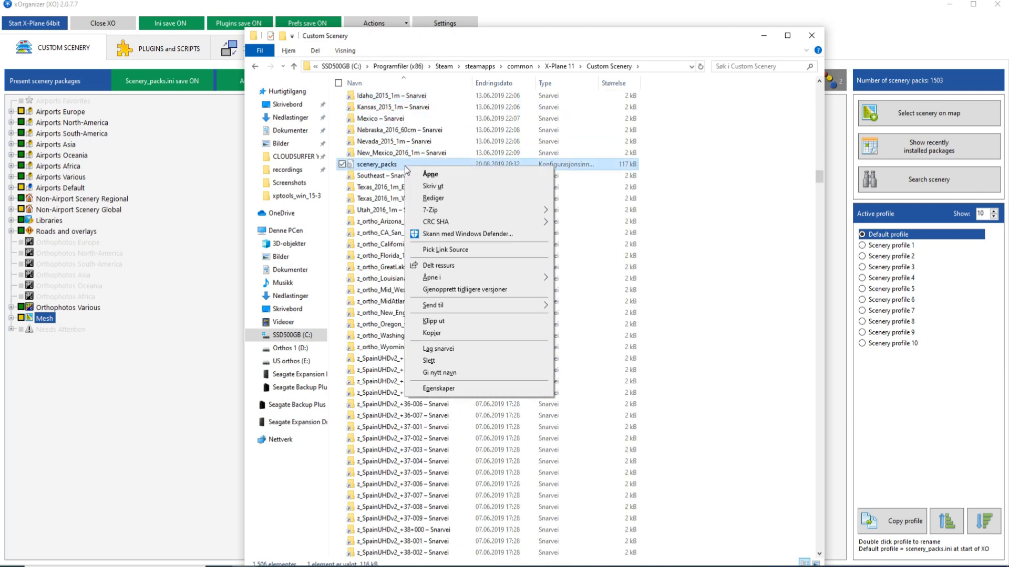
mouse_move(484, 281)
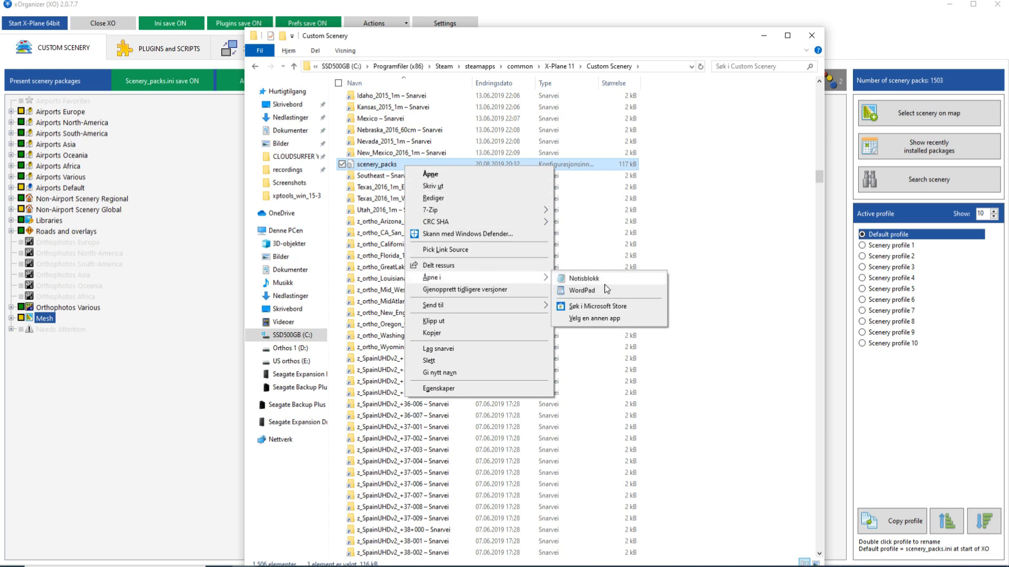
left_click(605, 278)
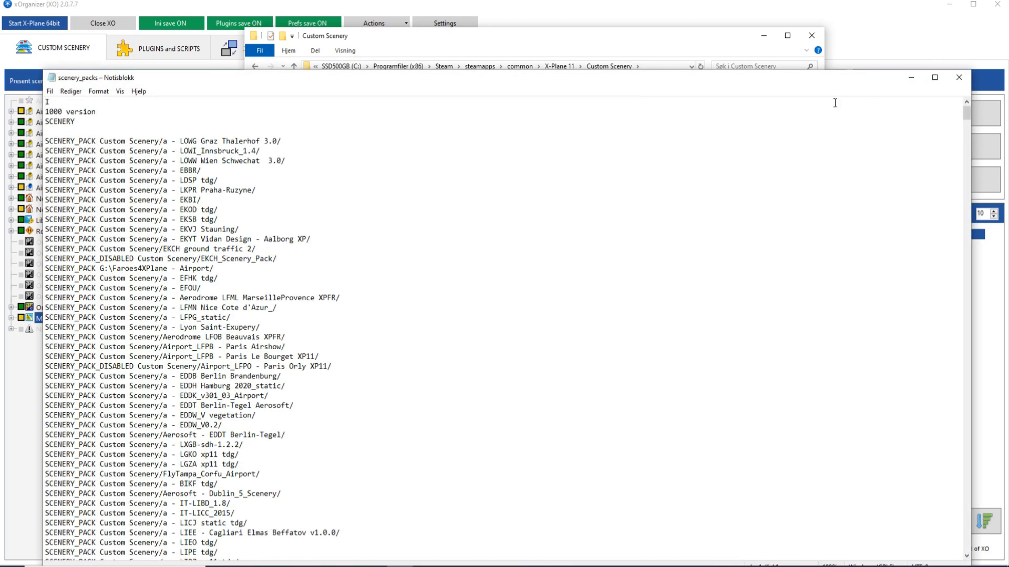
left_click(935, 77)
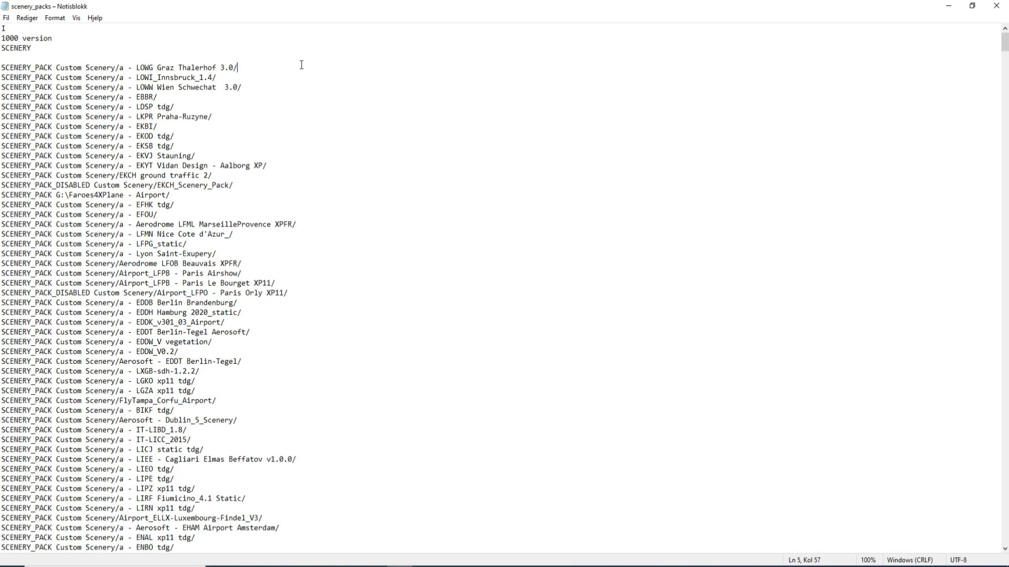
- Highlight the first airport entry, LOWG Graz Thalerhof 3.0, and the block of entries from it down to BIKF tdg
left_click_drag(298, 68, 1, 69)
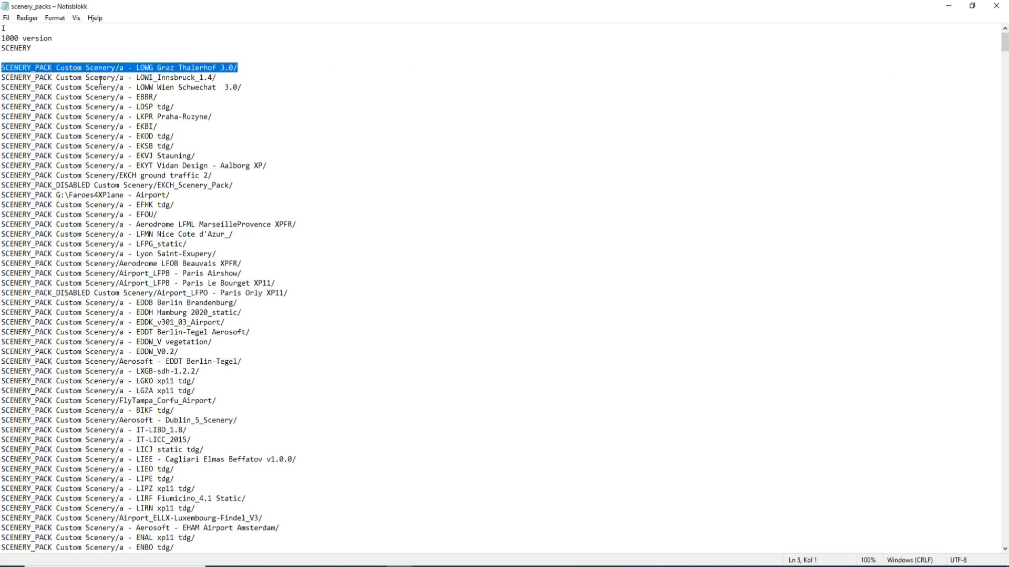
left_click(65, 78)
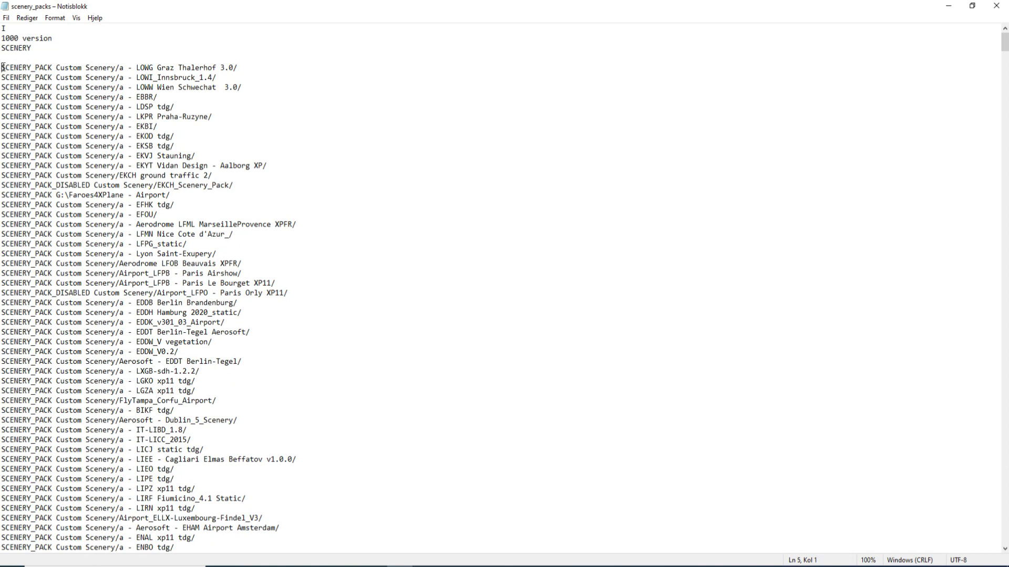
left_click_drag(1, 65, 357, 393)
scroll(357, 397, "down", 1)
scroll(357, 393, "up", 1)
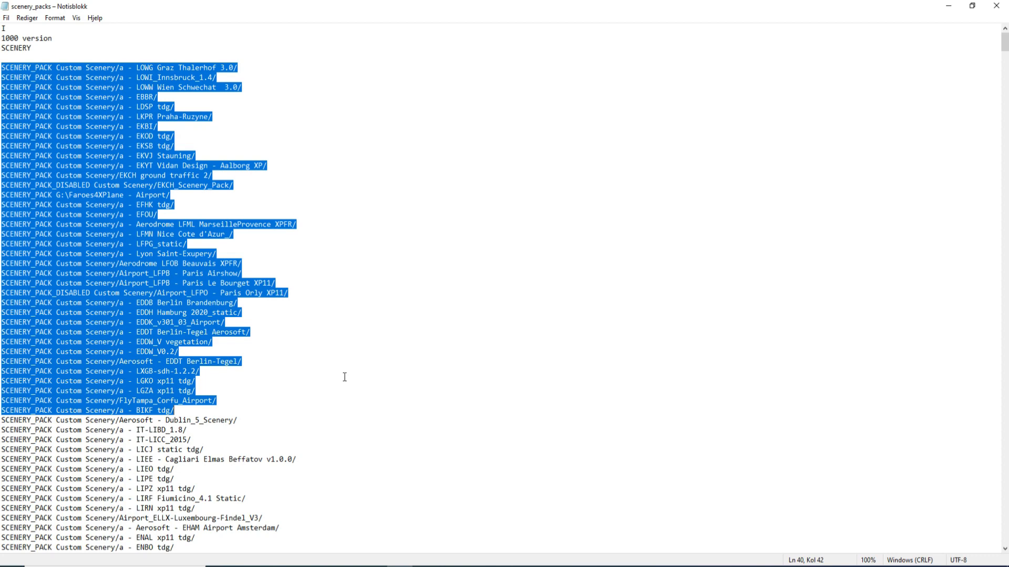
left_click(324, 417)
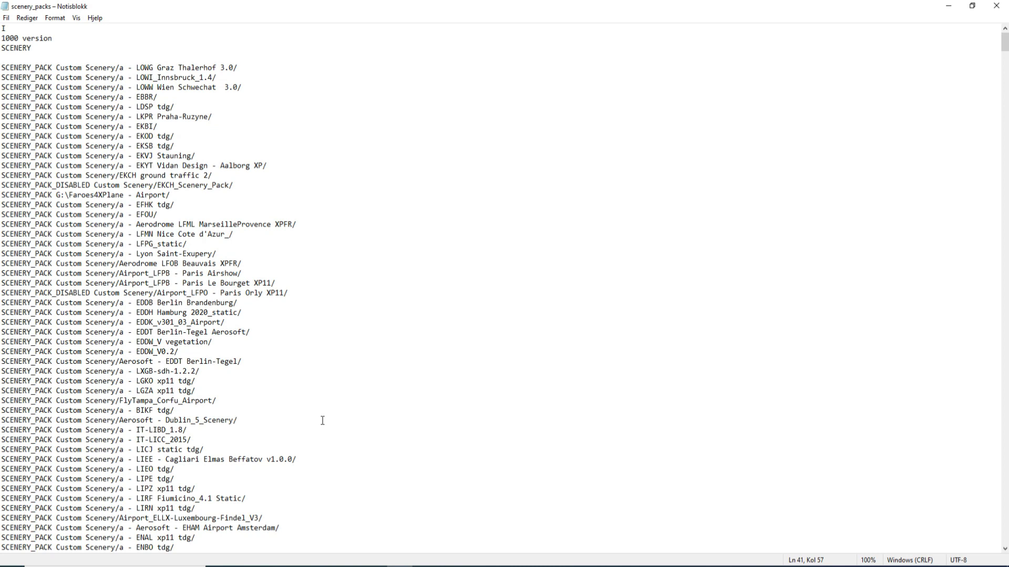
- Review the airport entries down to the Sydney airport and highlight the LDSP tdg line near the start of the list
scroll(322, 420, "down", 6)
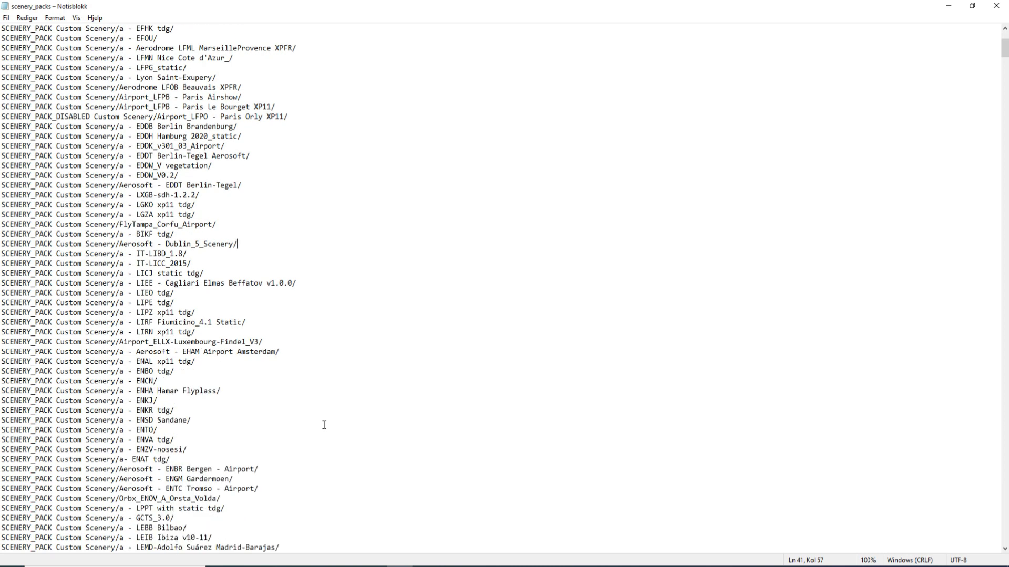
scroll(325, 425, "down", 12)
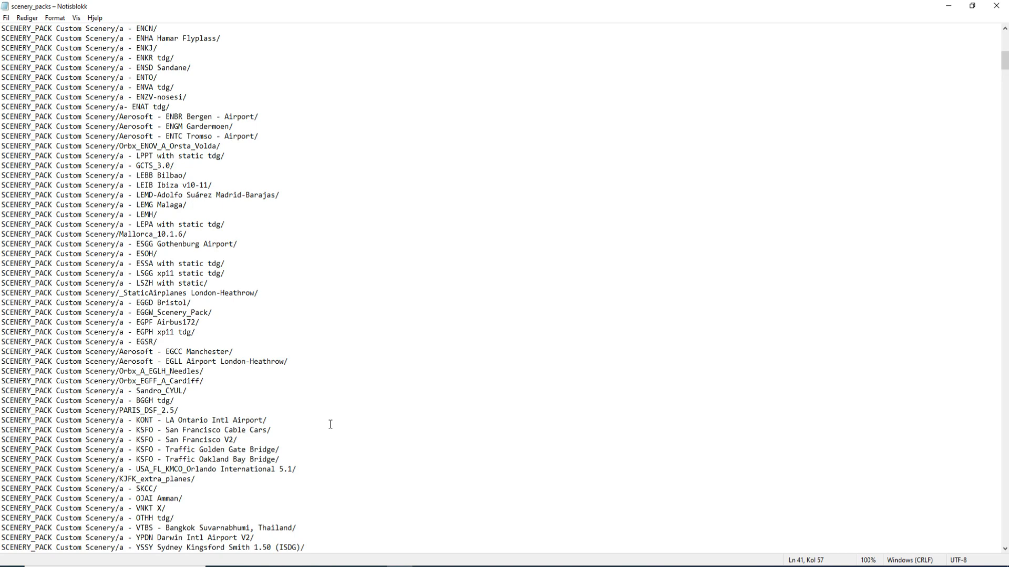
scroll(352, 452, "up", 17)
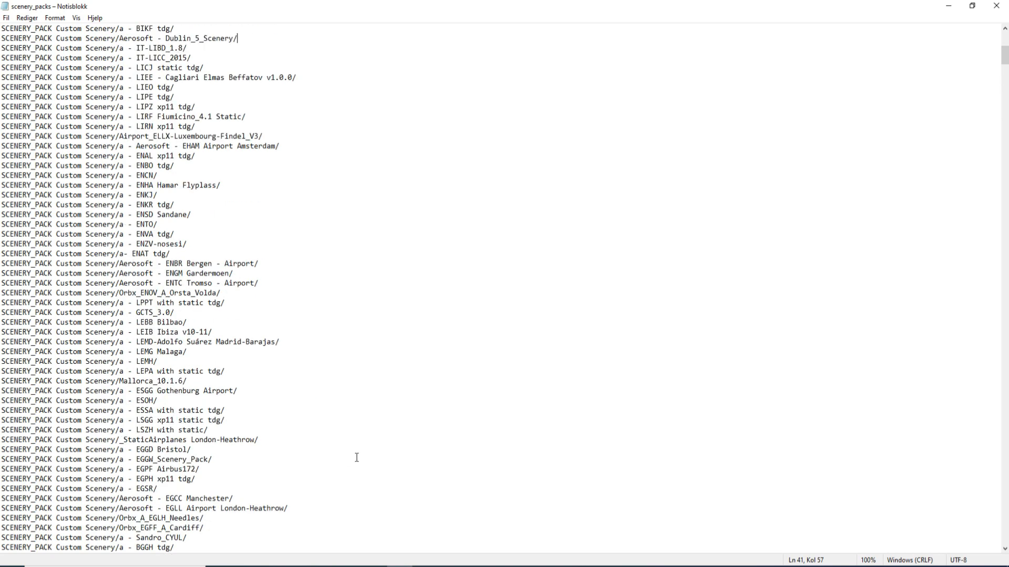
scroll(352, 448, "up", 1)
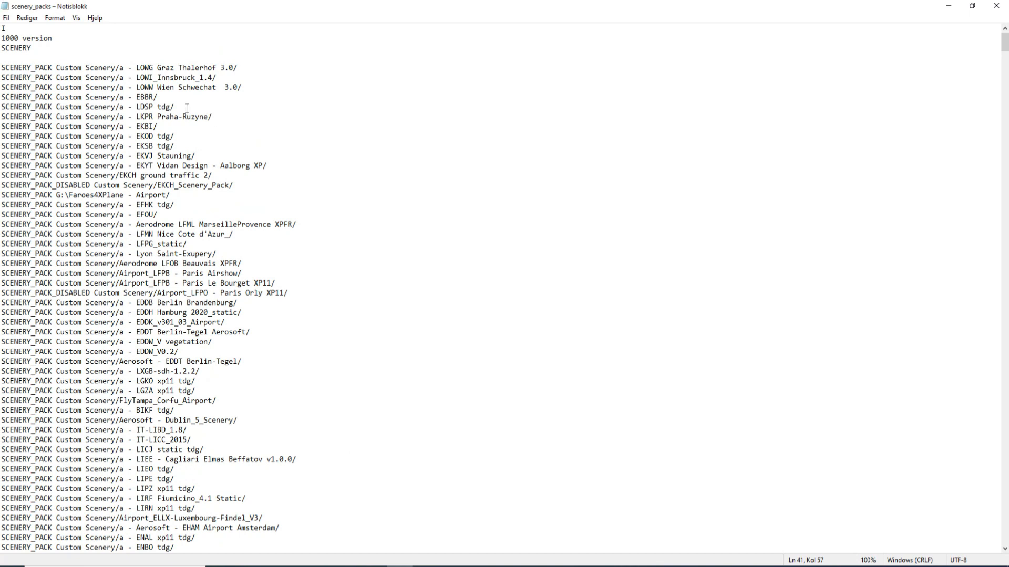
left_click_drag(184, 106, 1, 107)
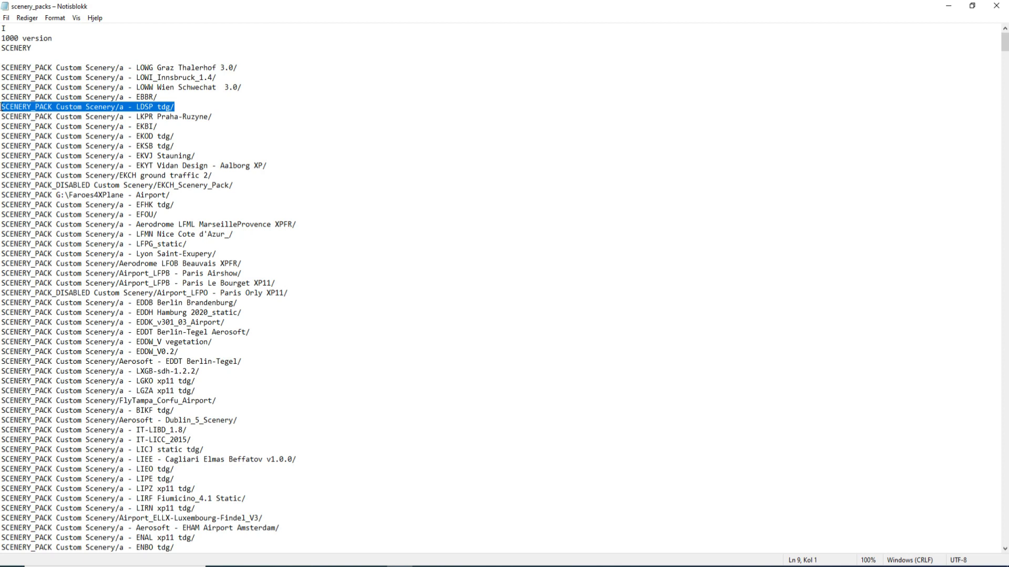
left_click(351, 154)
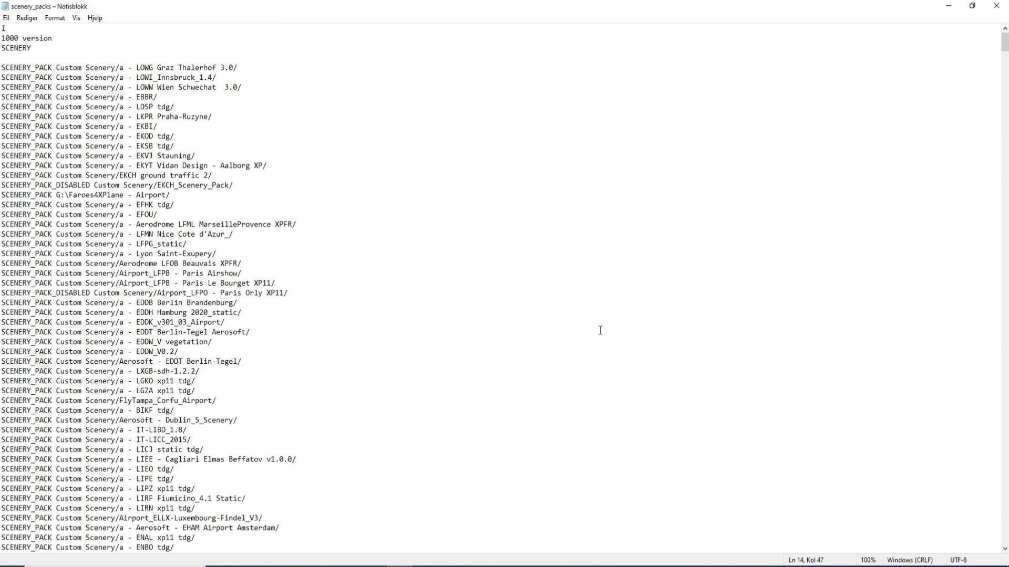
- Highlight the opening airport entries from LOWG Graz Thalerhof 3.0 through EKVJ Stauning
triple_click(270, 67)
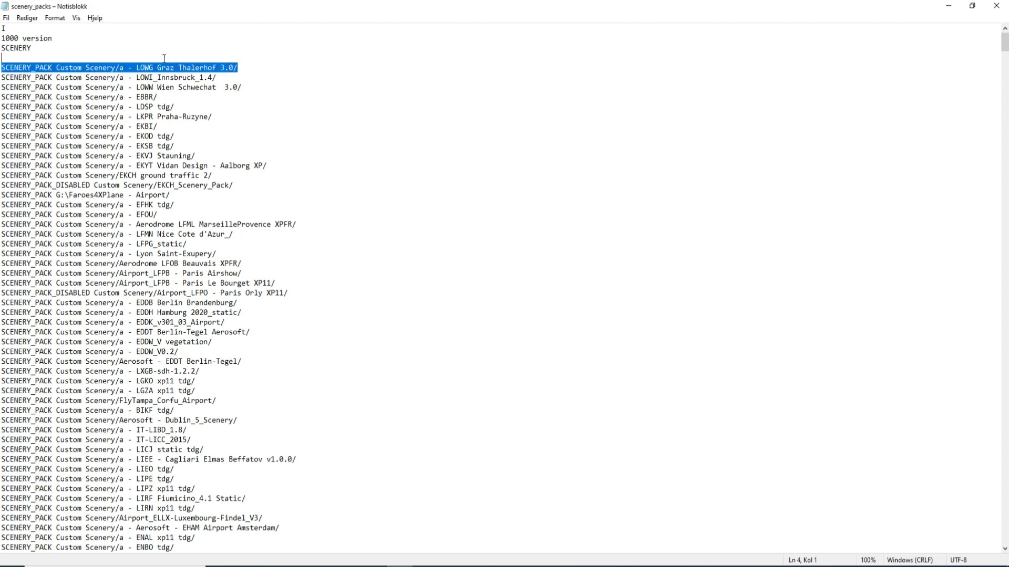
left_click(269, 71)
left_click_drag(119, 68, 275, 142)
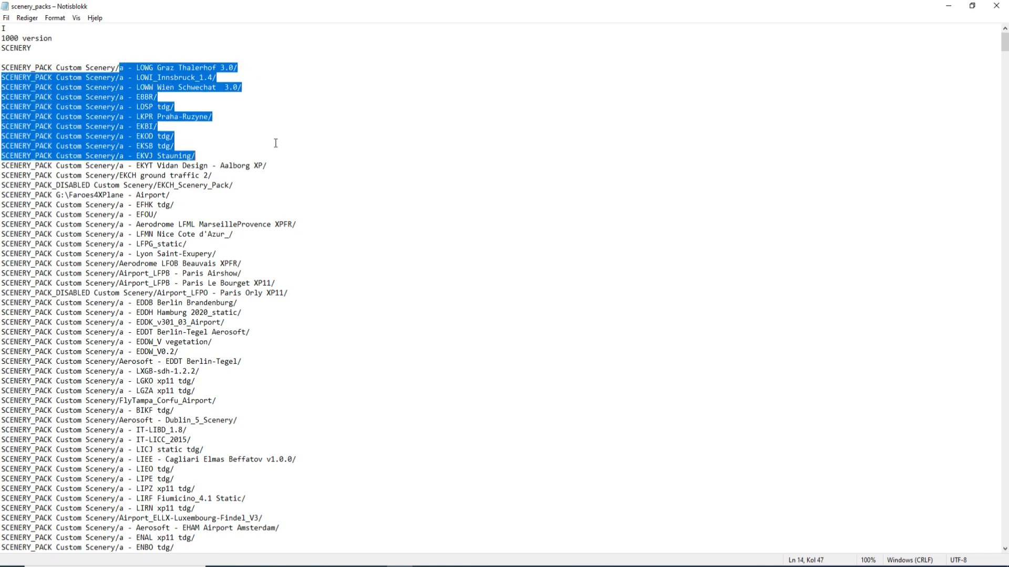
left_click(344, 126)
- Examine the scenery order through to the end of the file and highlight the mesh entries from norway-pro-mesh to zzz_HD_mesh
scroll(362, 224, "down", 10)
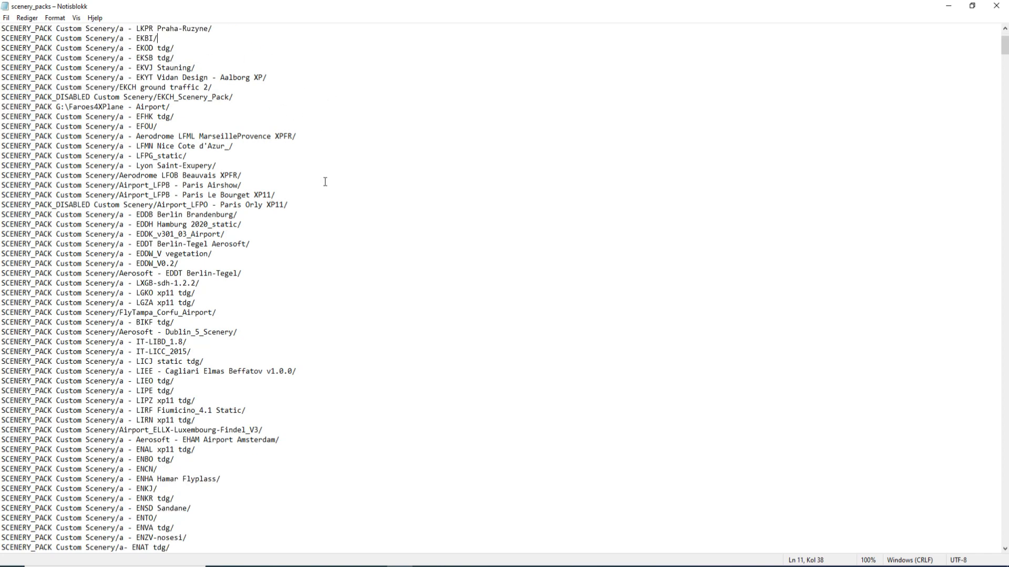
scroll(362, 224, "down", 20)
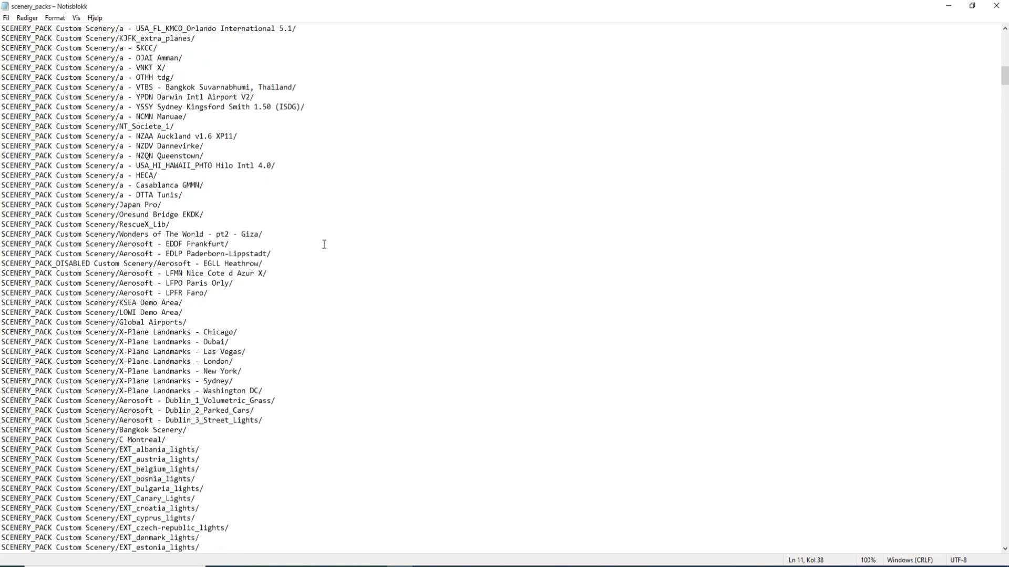
scroll(325, 250, "down", 20)
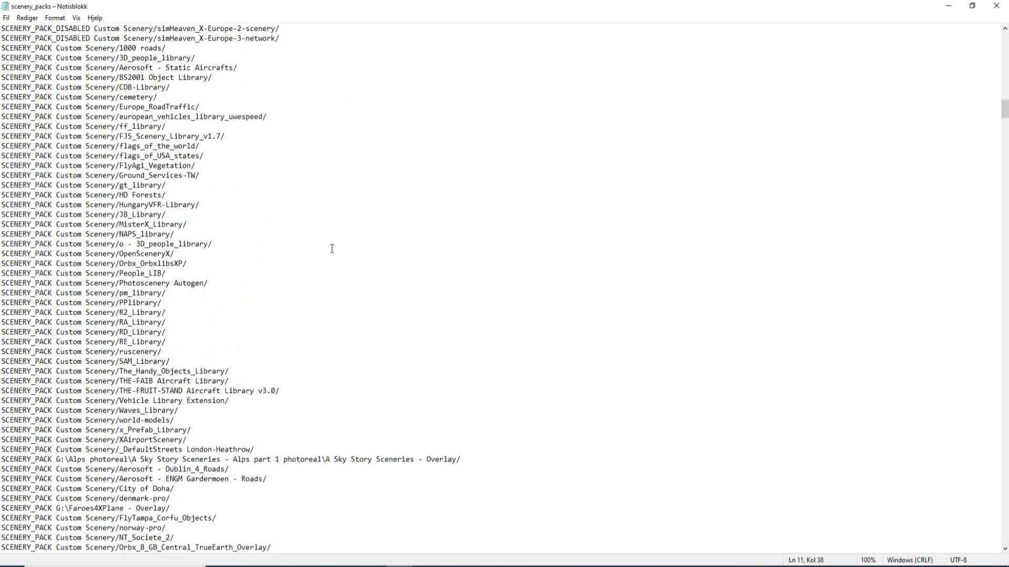
scroll(332, 252, "down", 19)
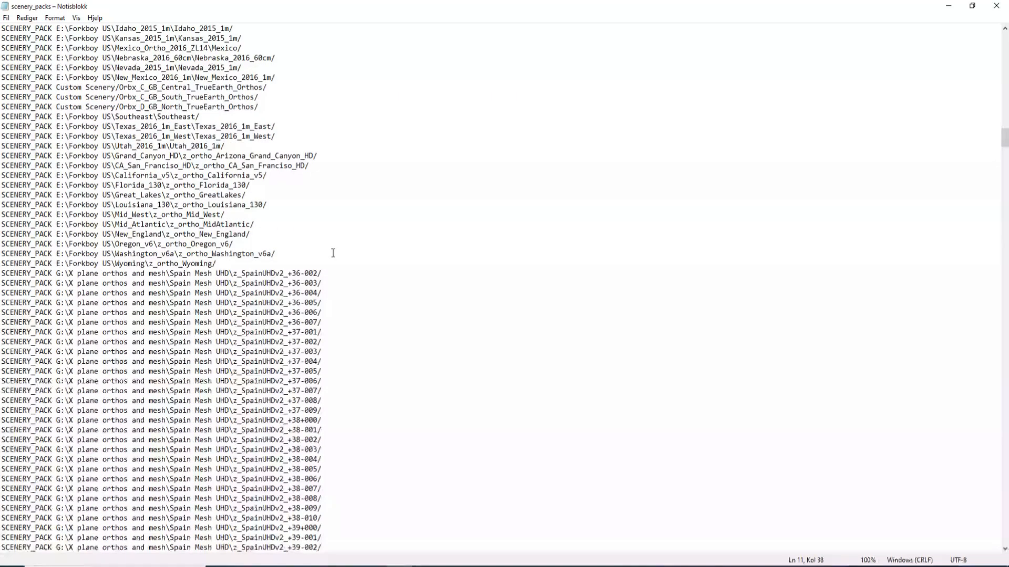
scroll(332, 255, "down", 20)
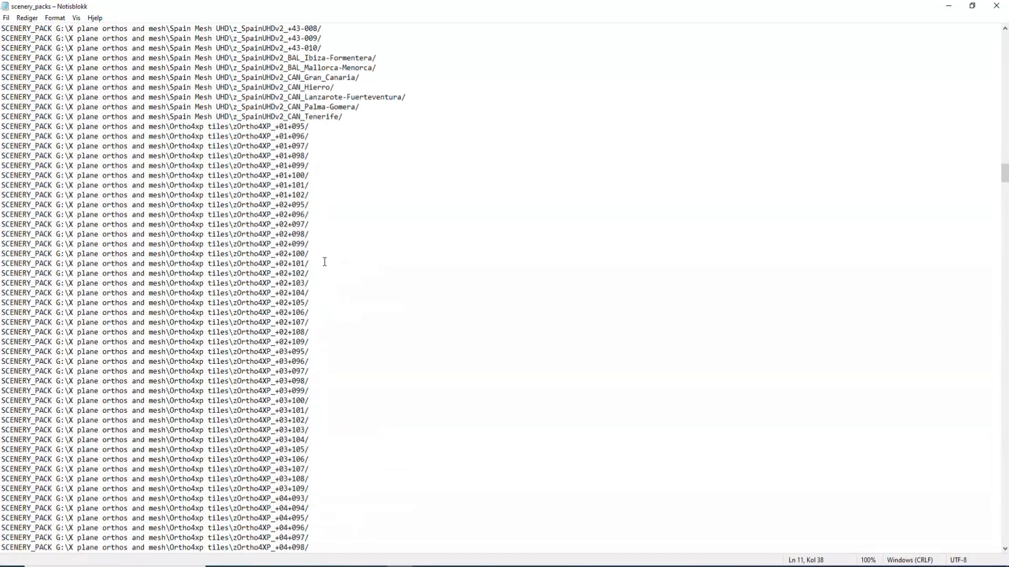
left_click_drag(1004, 180, 1004, 535)
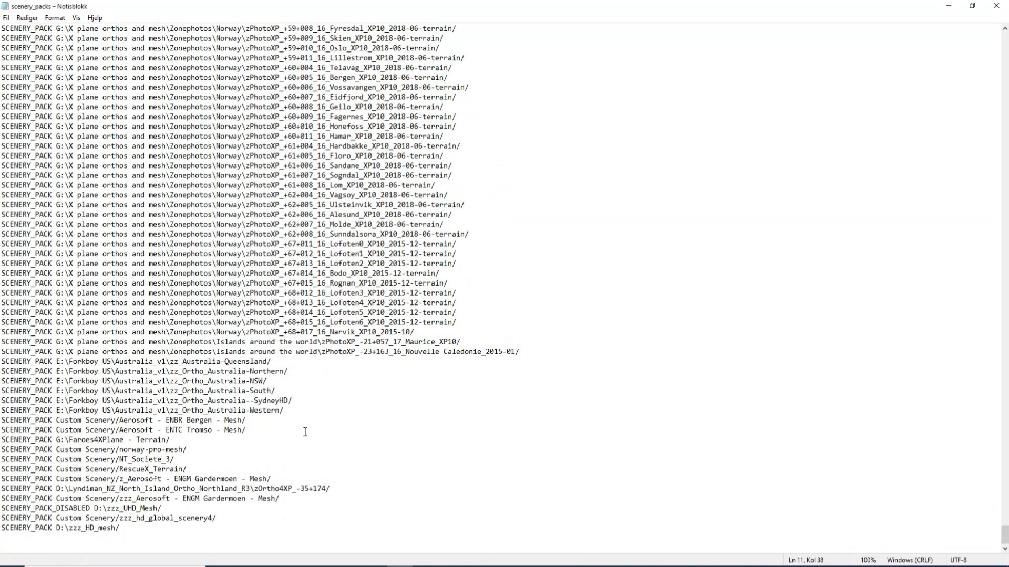
left_click_drag(191, 440, 240, 535)
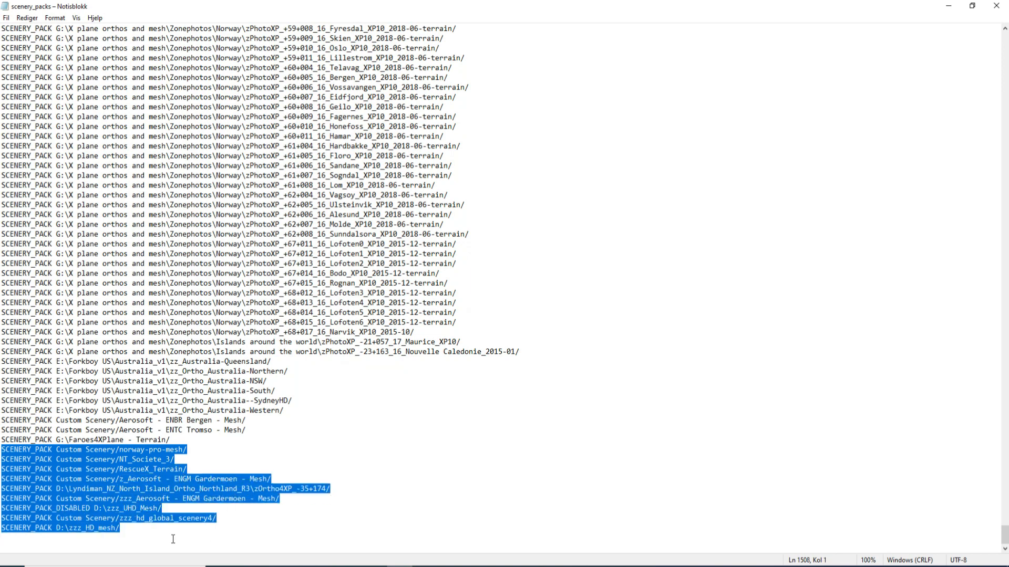
left_click_drag(173, 540, 99, 501)
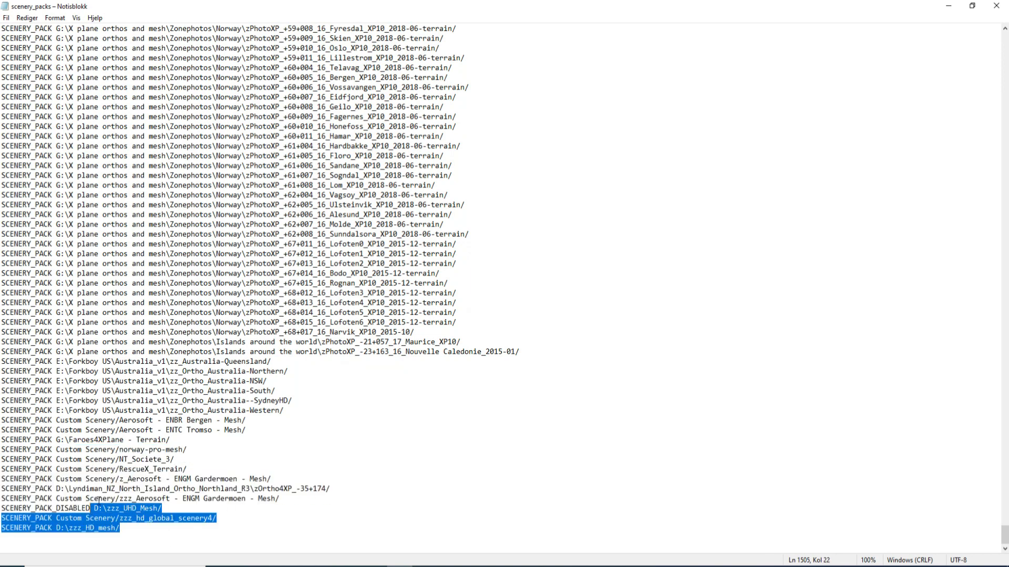
scroll(475, 459, "up", 3)
left_click(535, 387)
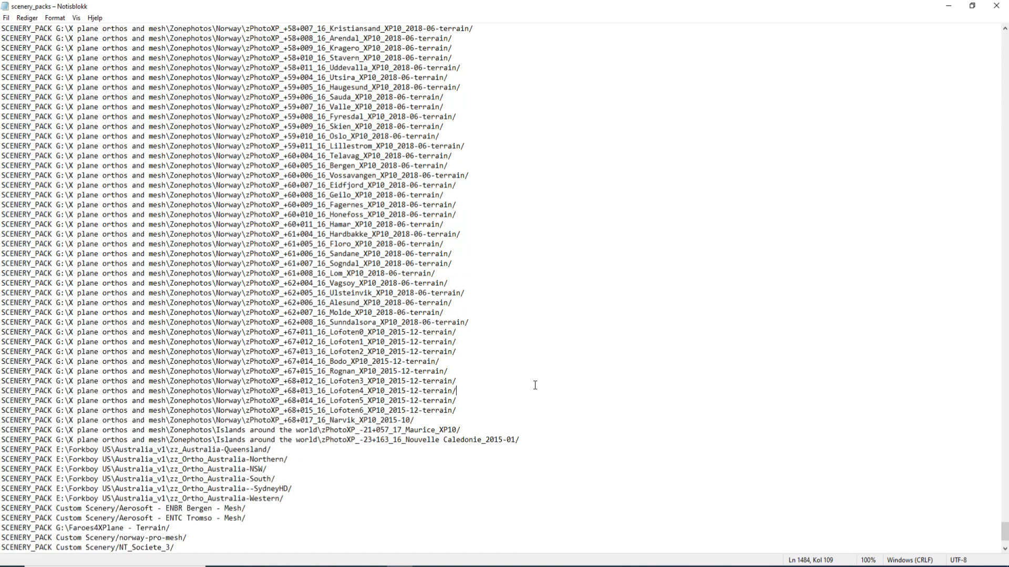
- Highlight the overlay entries from Orbx_B_GB_Central_TrueEarth_Overlay through yOrtho4XP_Overlays, above the orthophoto section
scroll(544, 385, "up", 13)
left_click_drag(1006, 517, 994, 117)
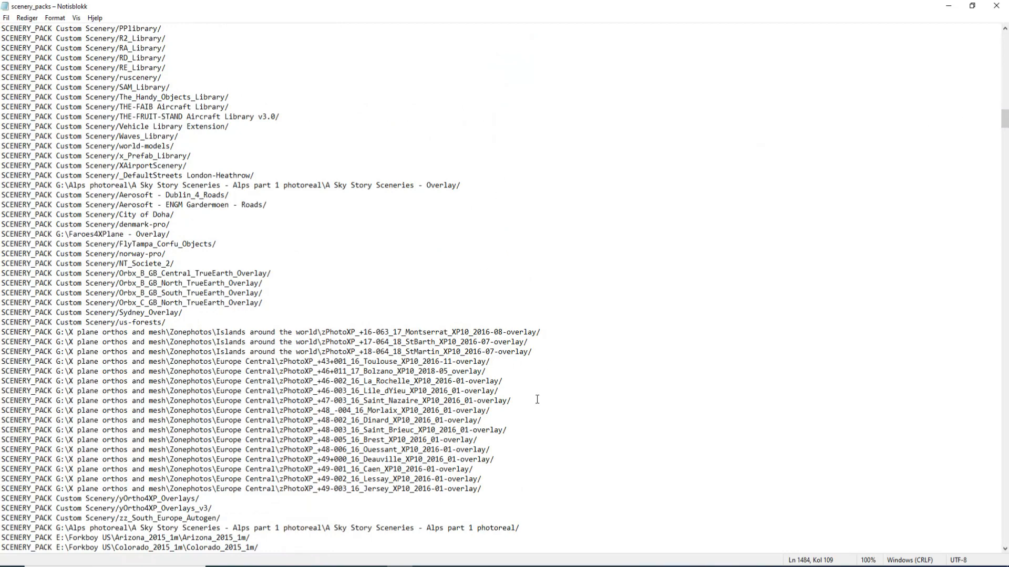
left_click_drag(510, 499, 2, 273)
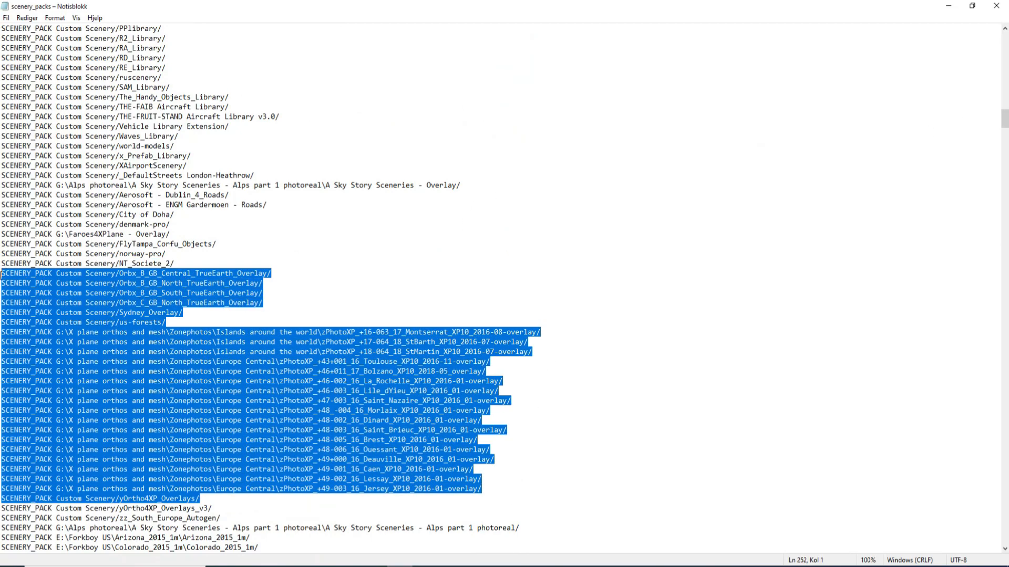
- Highlight the library entries from Ground_Services-TW to RE_Library, and those from EXT_turkey_lights to FlyAgi_Vegetation
left_click(399, 280)
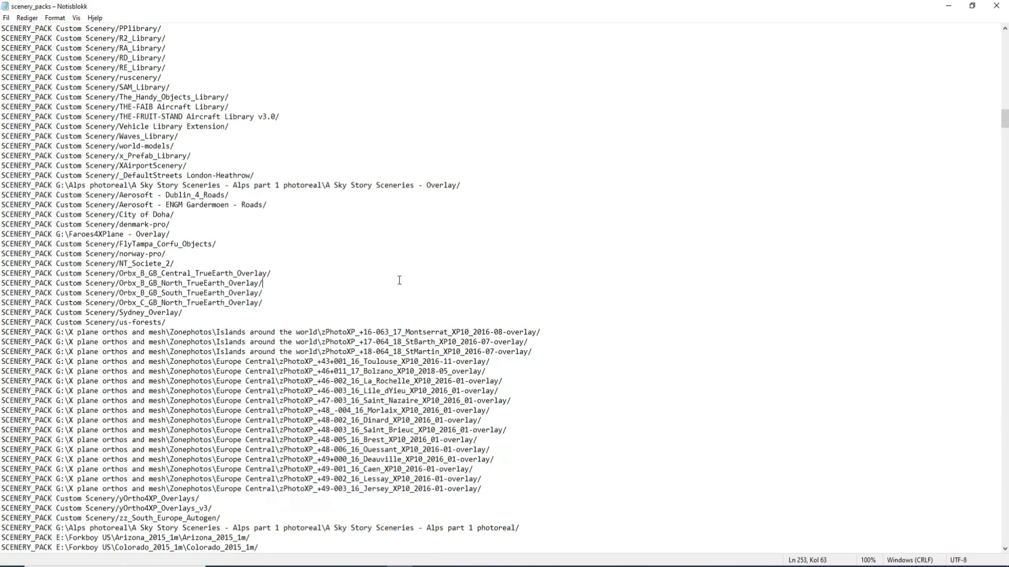
scroll(614, 318, "up", 14)
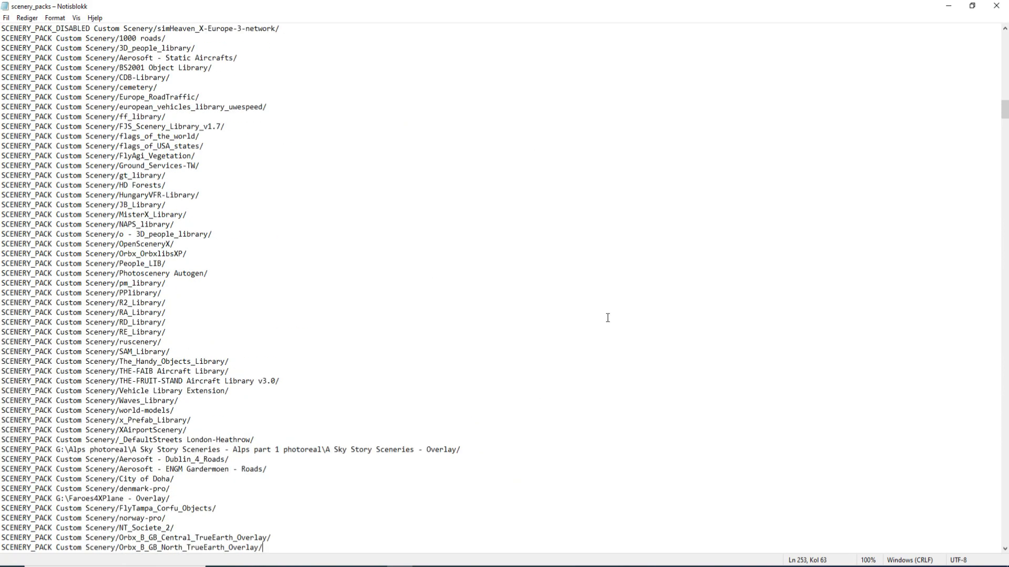
scroll(516, 346, "down", 3)
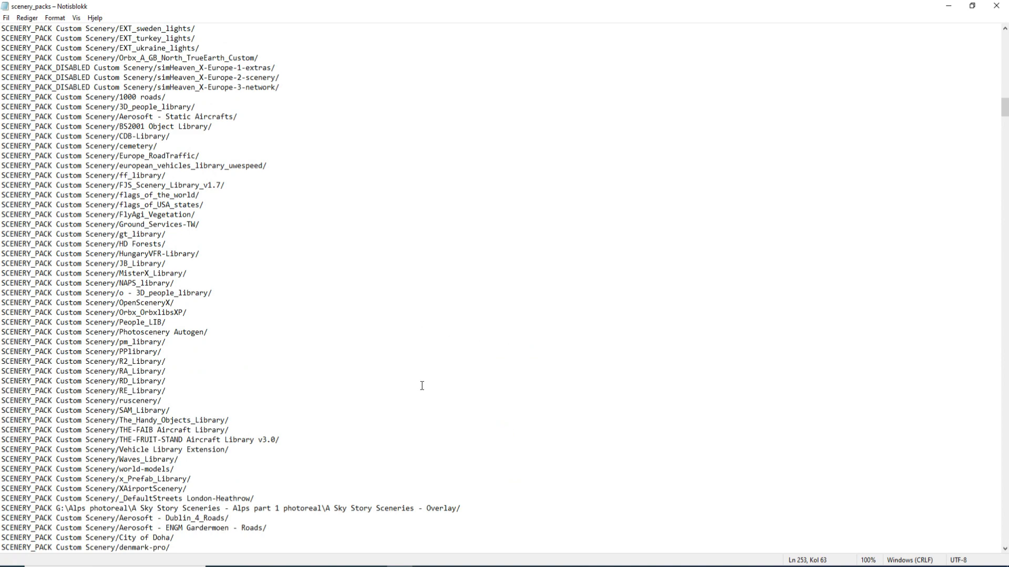
left_click_drag(385, 394, 539, 220)
scroll(575, 250, "up", 5)
left_click(520, 344)
left_click_drag(543, 360, 379, 178)
left_click(457, 191)
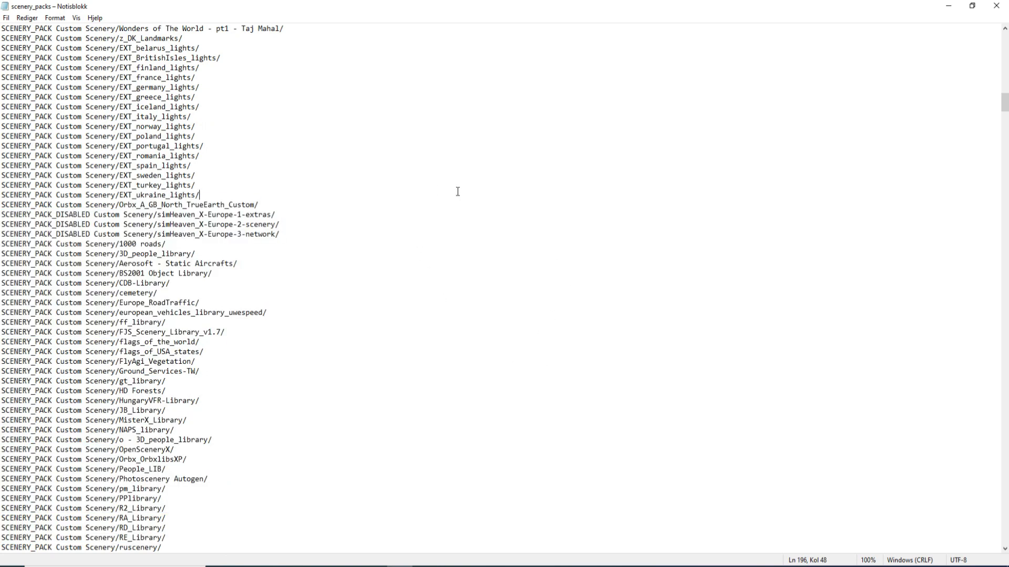
- Highlight the non-airport entries above the libraries, covering the landmark objects and the EXT lights up to EXT_spain_lights
scroll(446, 238, "up", 4)
left_click_drag(305, 284, 326, 96)
scroll(505, 298, "down", 4)
left_click(294, 285)
- Highlight the HD Forests and HungaryVFR-Library entries in the library section
left_click(378, 270)
left_click_drag(378, 270, 416, 385)
left_click(431, 394)
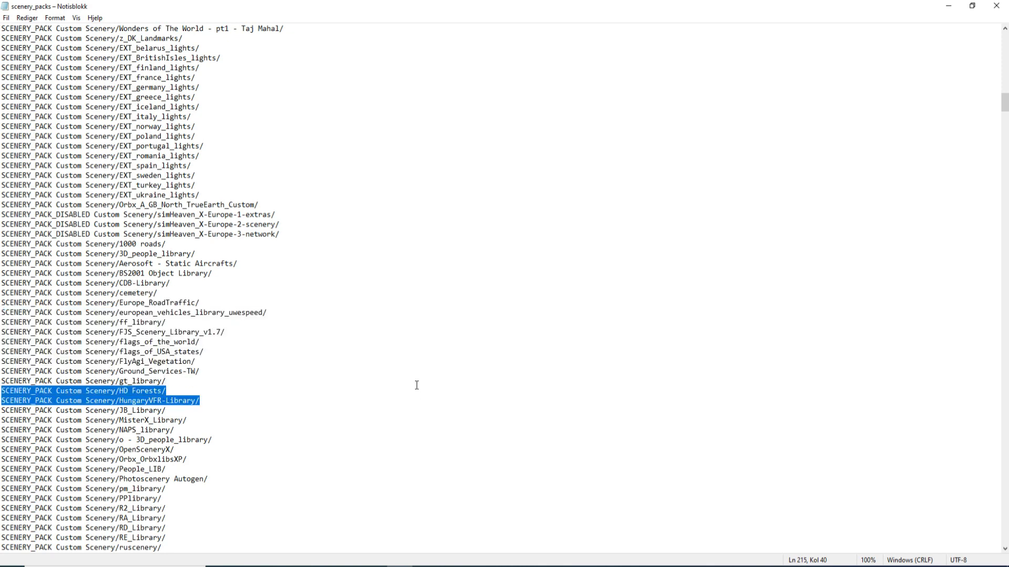
left_click(416, 383)
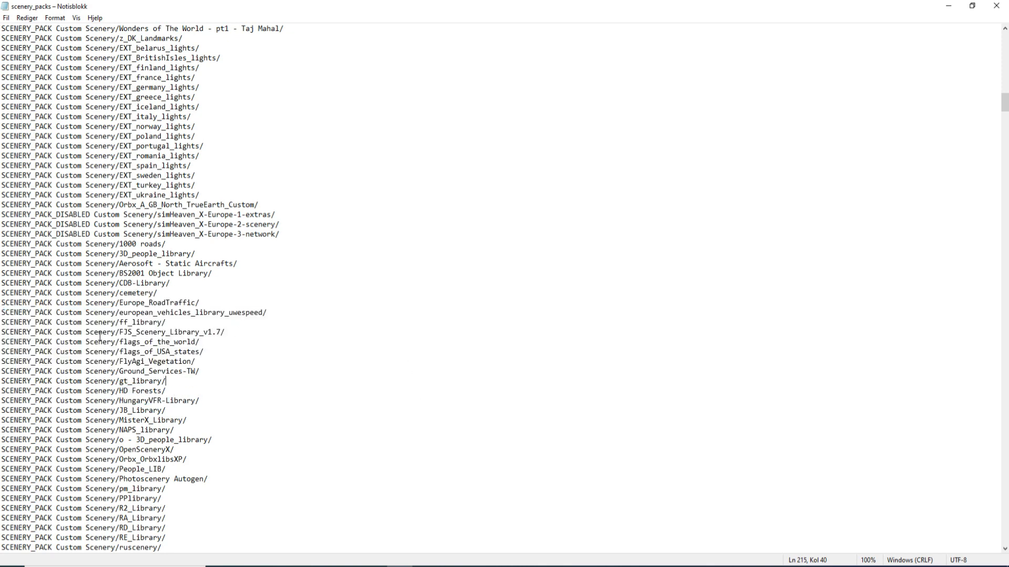
- Highlight the library entries from ff_library through FlyAgi_Vegetation, and the CDB-Library entry
left_click_drag(112, 322, 212, 359)
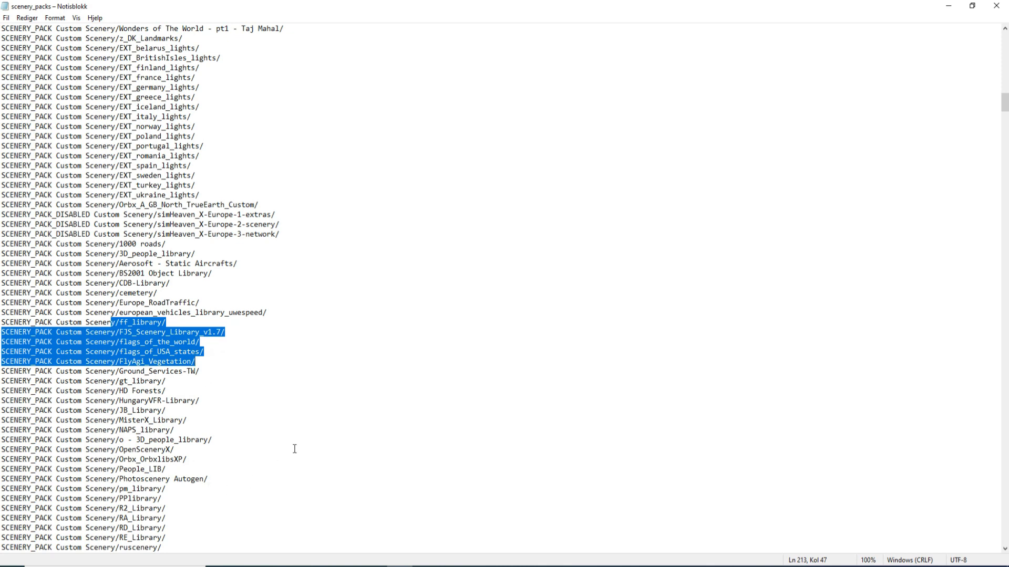
left_click(523, 420)
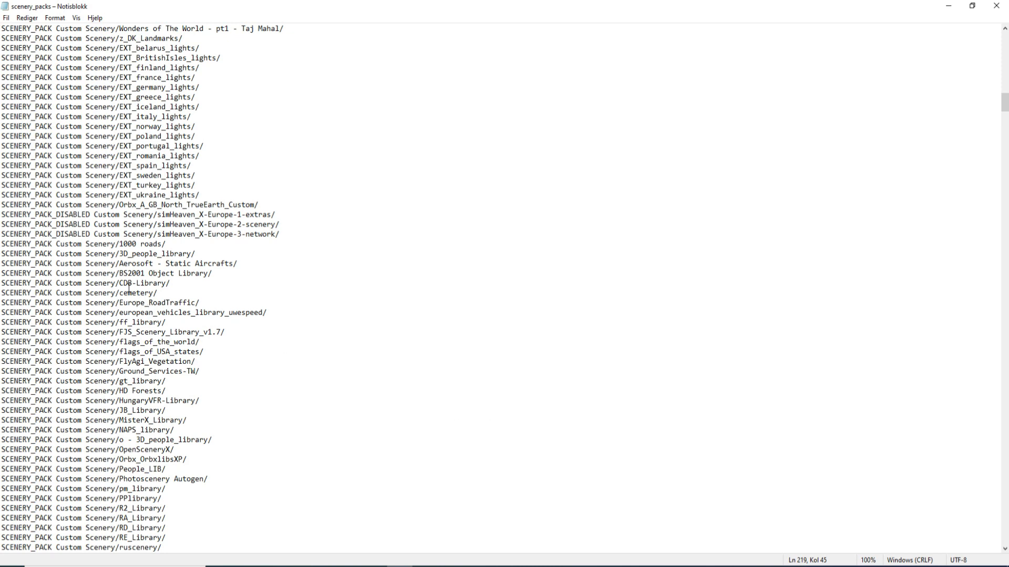
left_click_drag(128, 287, 176, 284)
left_click(186, 285)
- Highlight the library entries from 3D_people_library to R2_Library, and from OpenSceneryX to THE-FRUIT-STAND Aircraft Library v3.0
left_click_drag(144, 254, 324, 510)
left_click(324, 510)
scroll(614, 402, "down", 3)
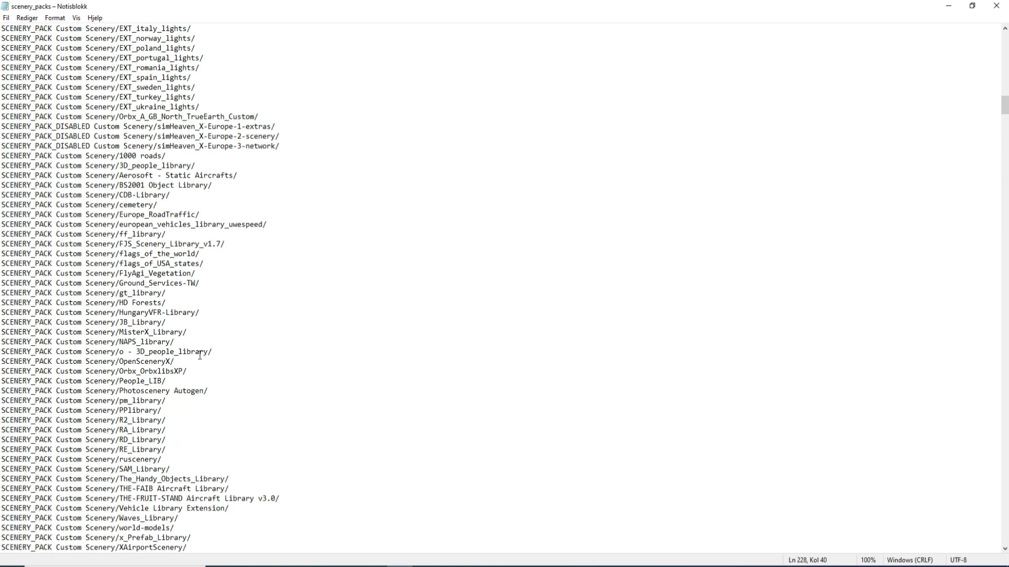
left_click_drag(145, 362, 292, 499)
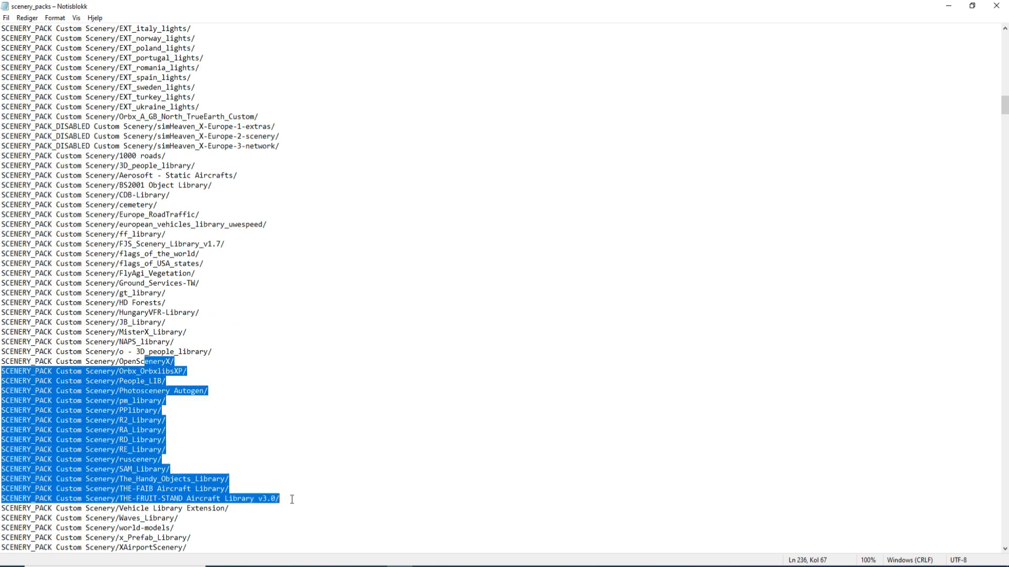
left_click(334, 424)
- Review the entries back up to the start of the file and highlight the Aerosoft - EDDT Berlin-Tegel airport line
scroll(446, 416, "up", 20)
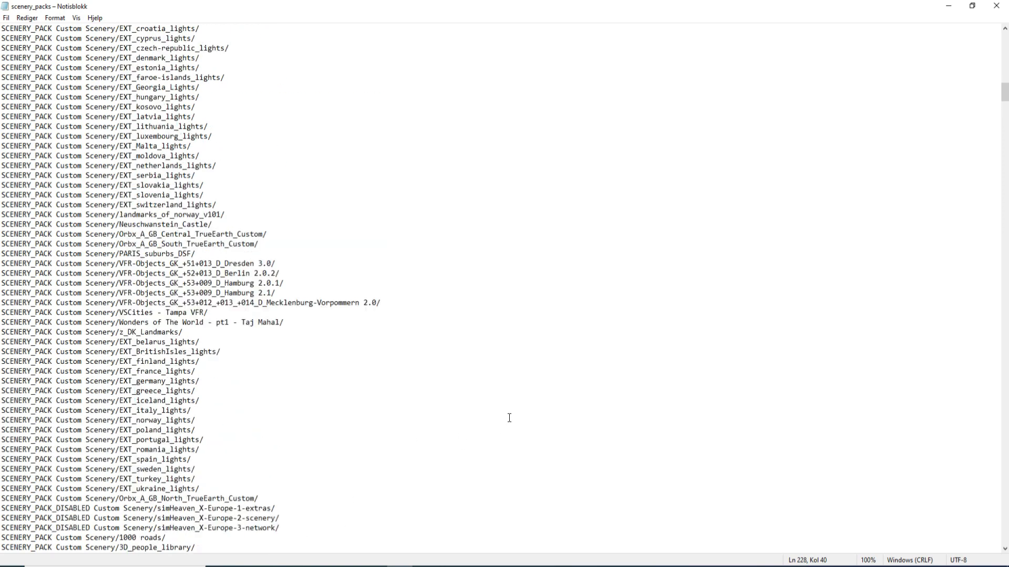
scroll(511, 426, "up", 11)
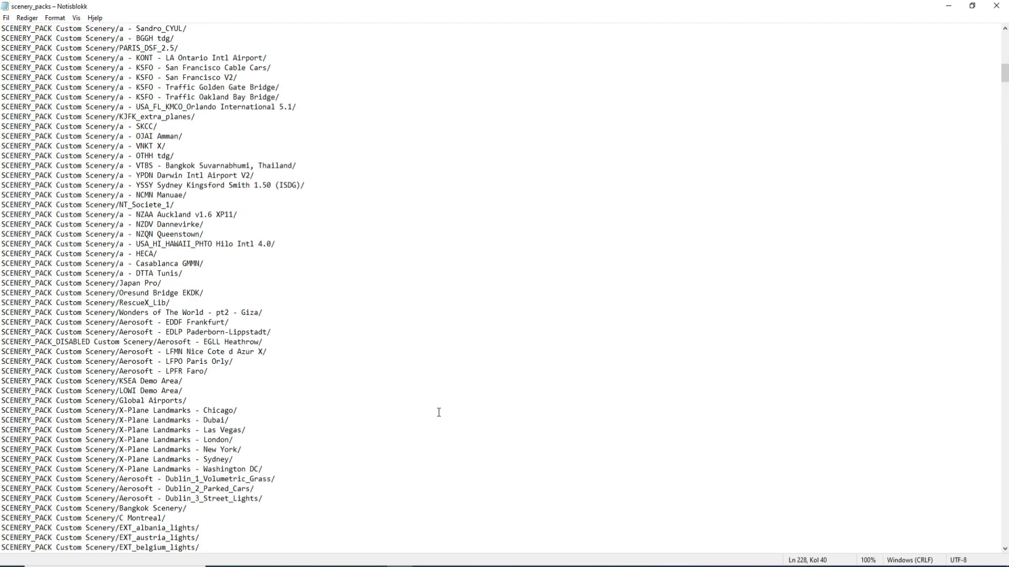
scroll(436, 413, "up", 8)
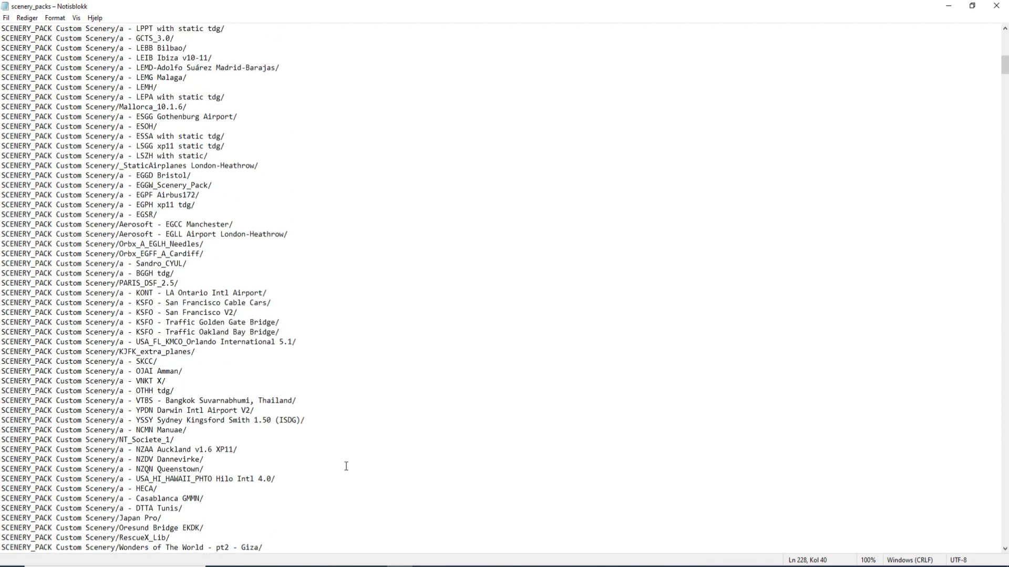
scroll(384, 502, "up", 4)
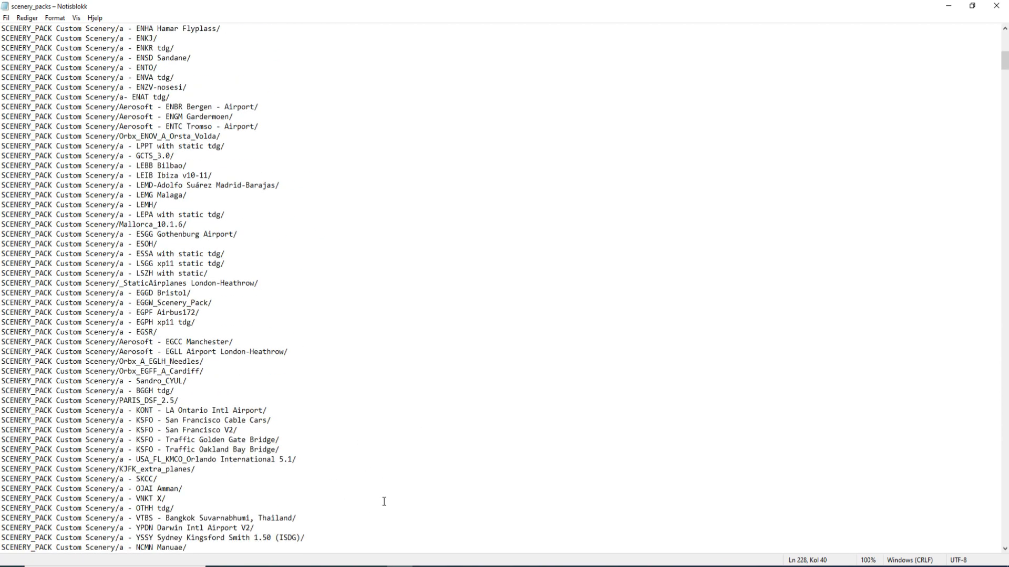
scroll(384, 501, "up", 19)
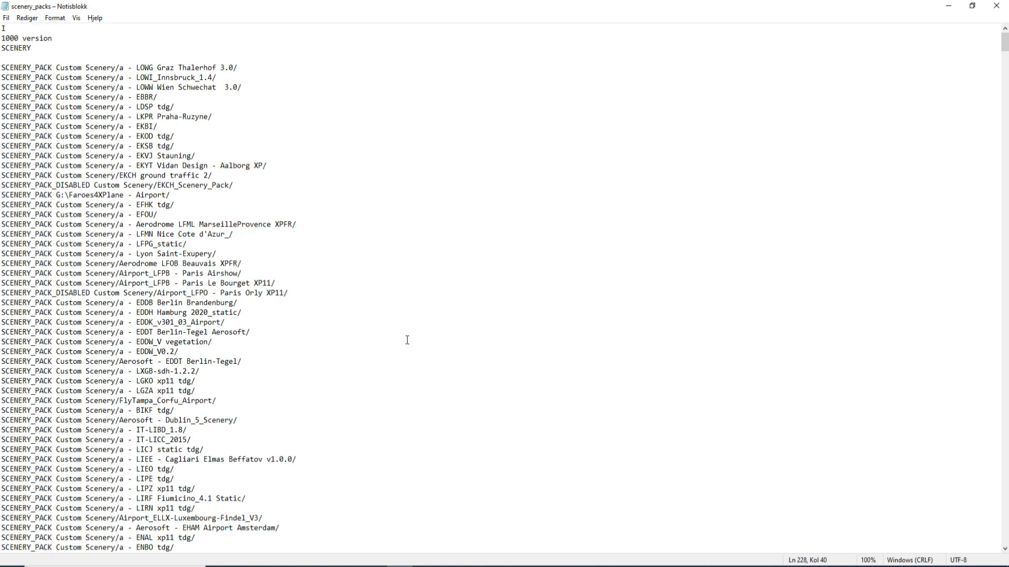
left_click_drag(78, 341, 10, 362)
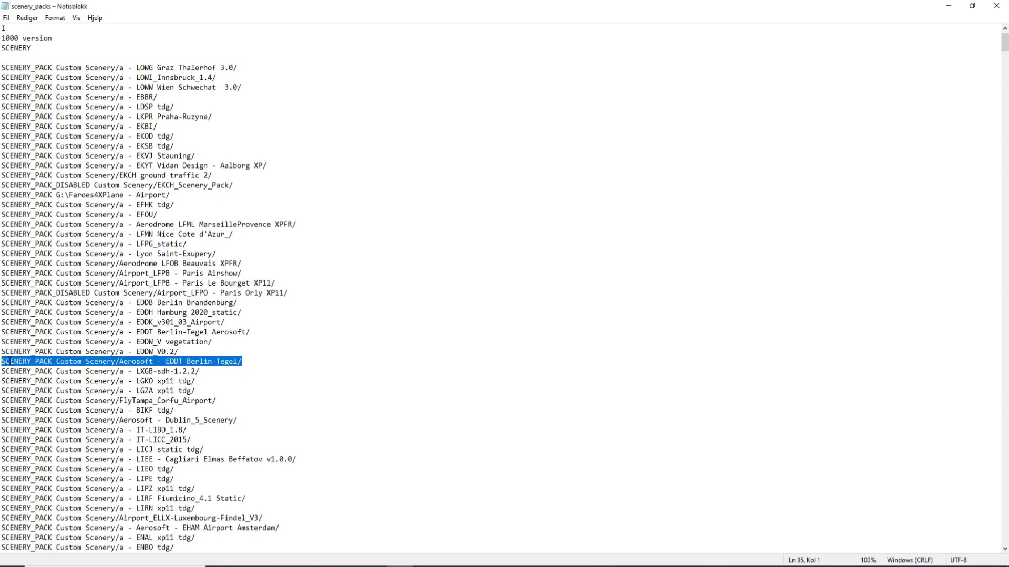
scroll(393, 429, "down", 6)
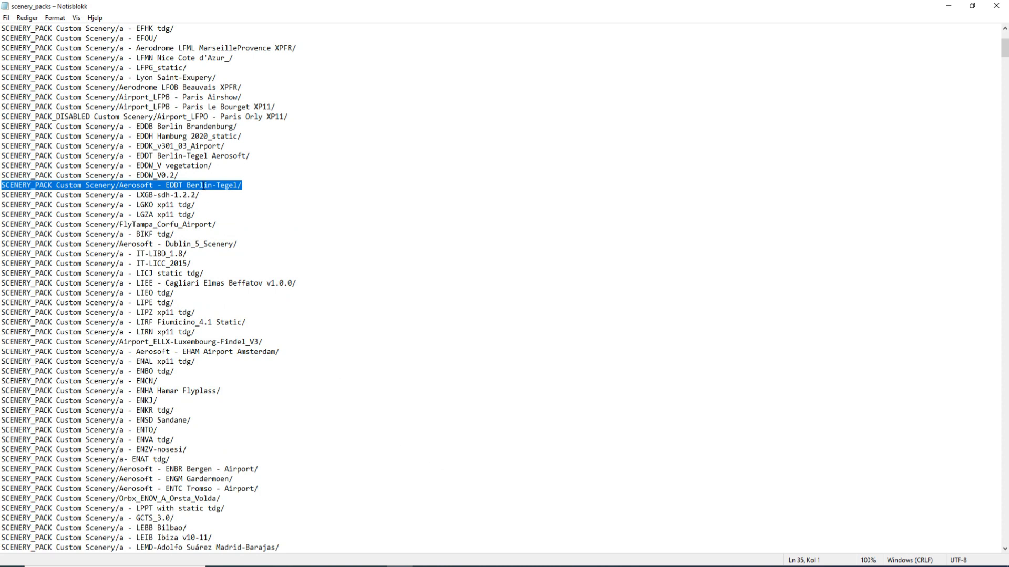
left_click_drag(254, 186, 51, 185)
left_click_drag(216, 185, 288, 190)
left_click(280, 187)
scroll(394, 286, "down", 6)
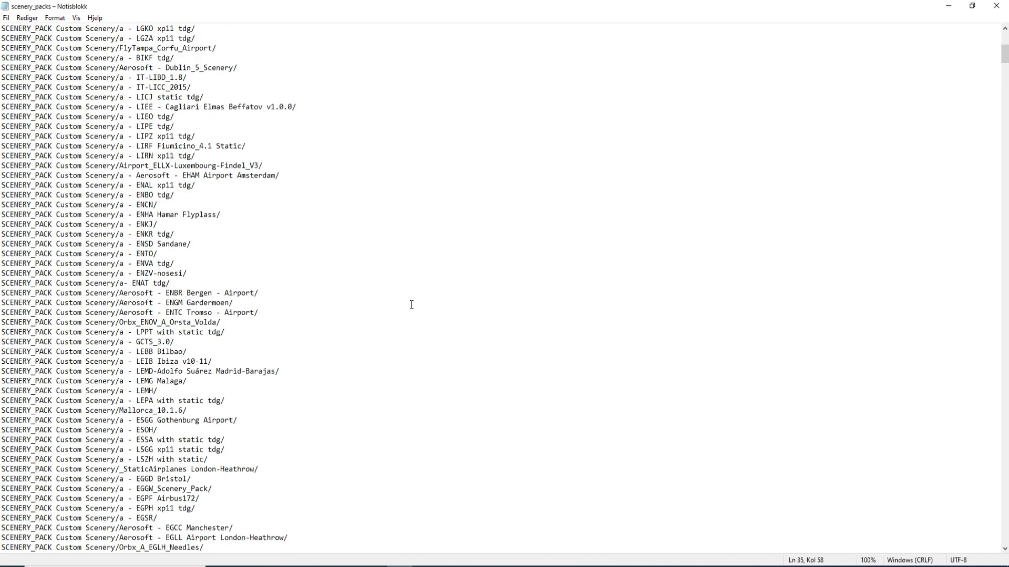
- Highlight the EKOD tdg and EKSB tdg airport entries near the start of the file
scroll(457, 317, "up", 13)
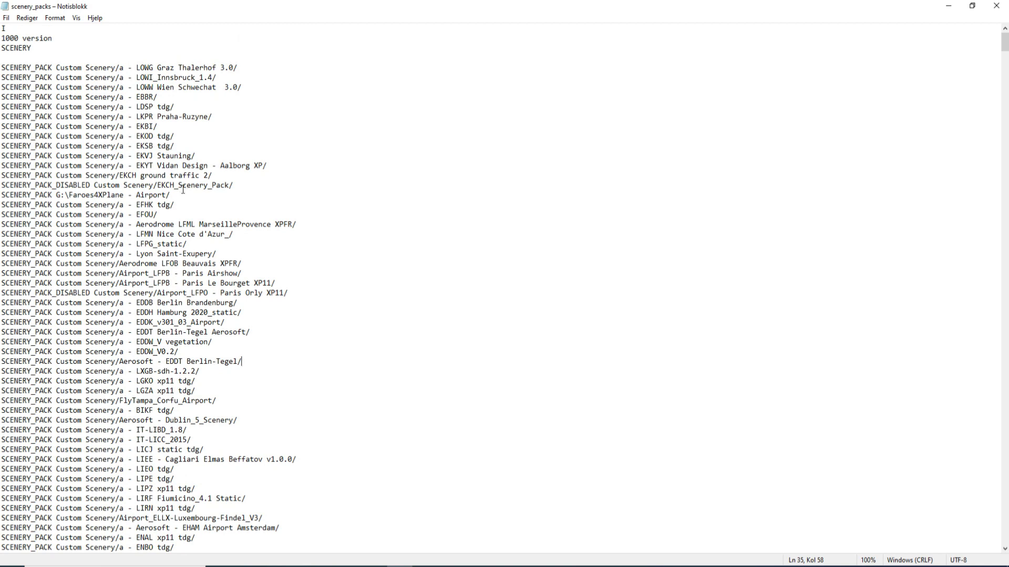
left_click_drag(78, 136, 216, 146)
left_click(226, 150)
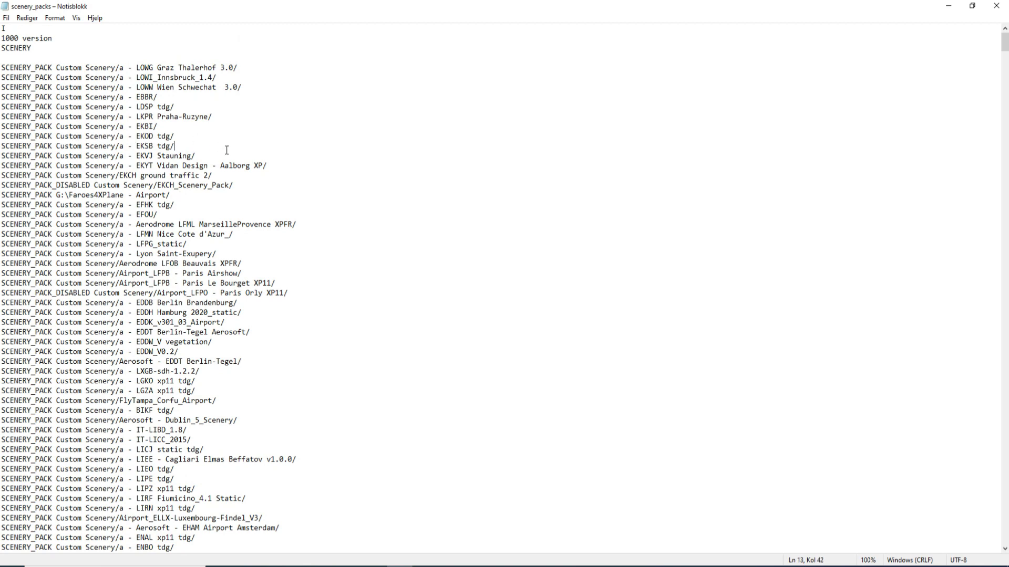
- Close the scenery_packs file and switch from the Custom Scenery folder to xOrganizer
left_click(996, 6)
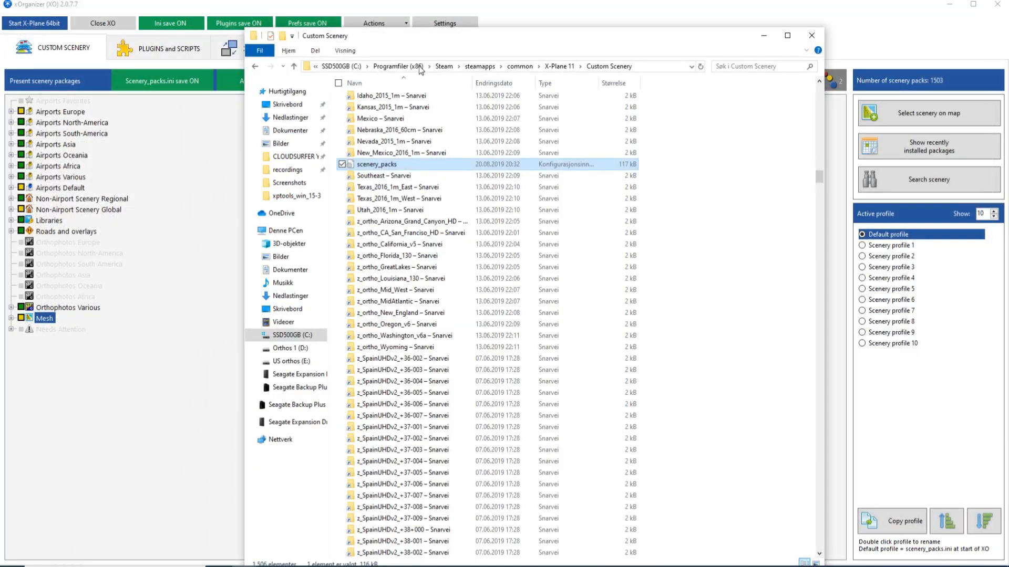
left_click_drag(821, 179, 795, 86)
left_click(401, 4)
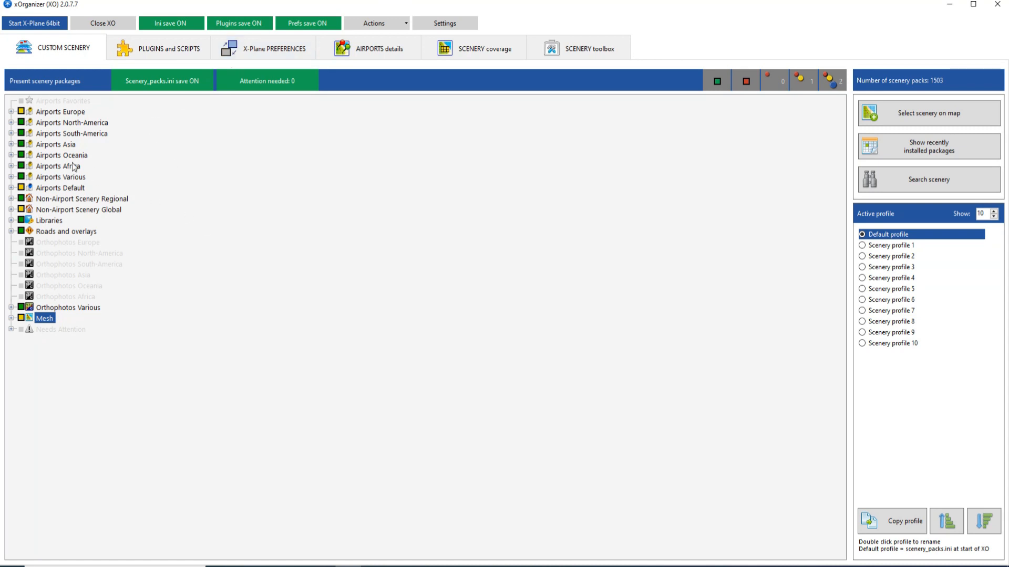
- Examine the country groups inside Airports Europe, Airports North-America and Airports South-America, collapsing each category again
left_click(11, 112)
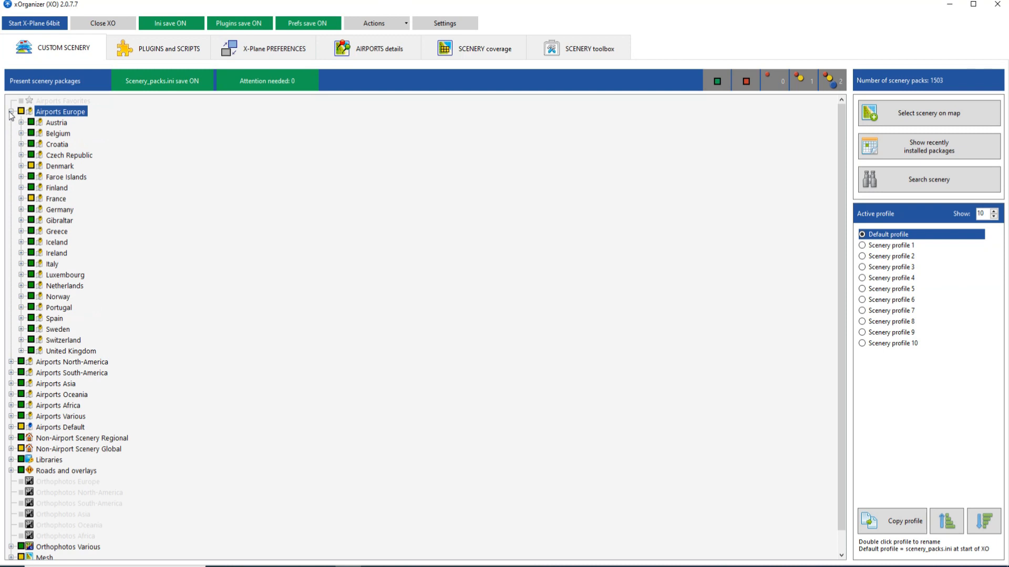
left_click(11, 111)
left_click(11, 122)
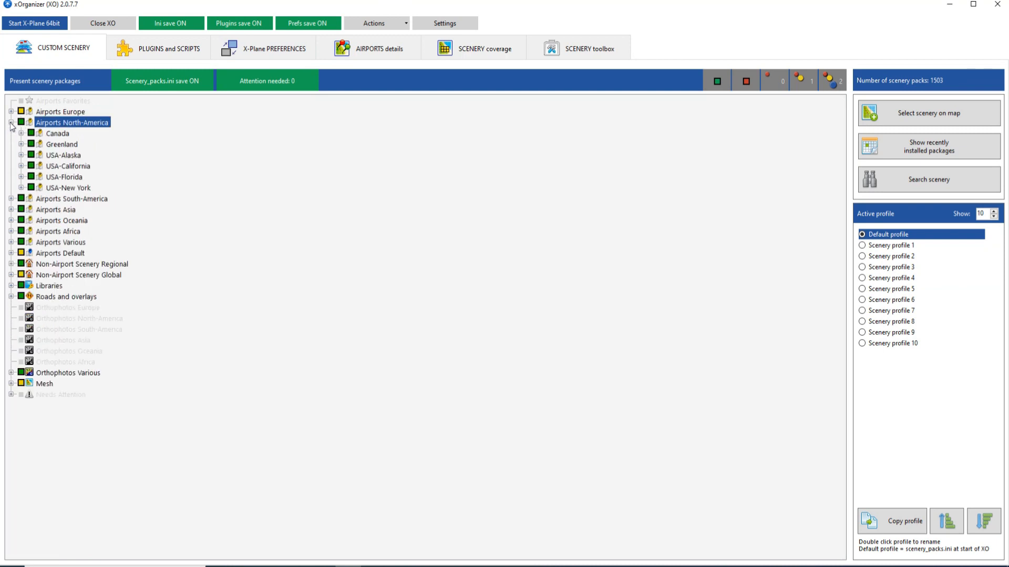
left_click(11, 122)
left_click(11, 133)
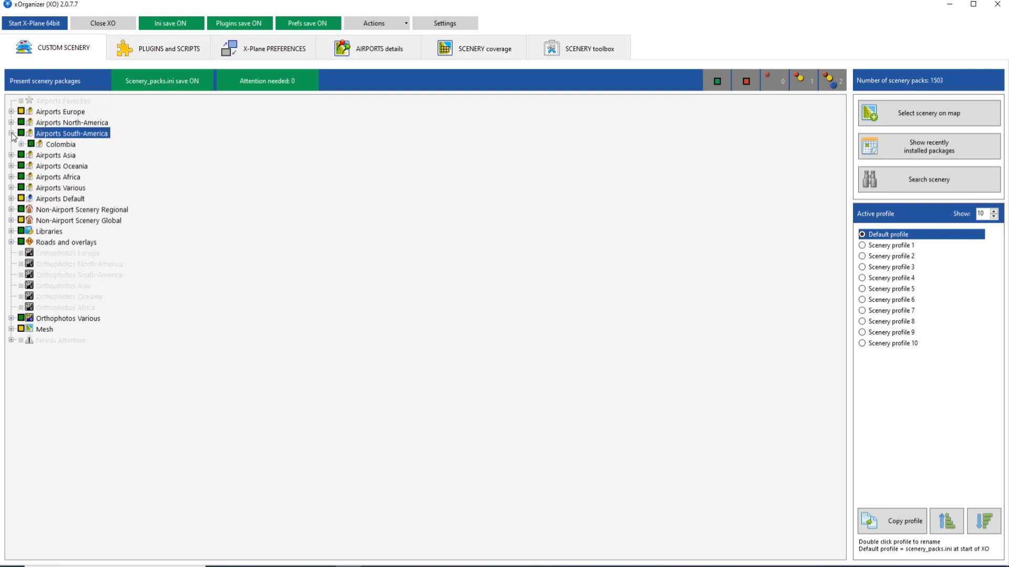
left_click(11, 133)
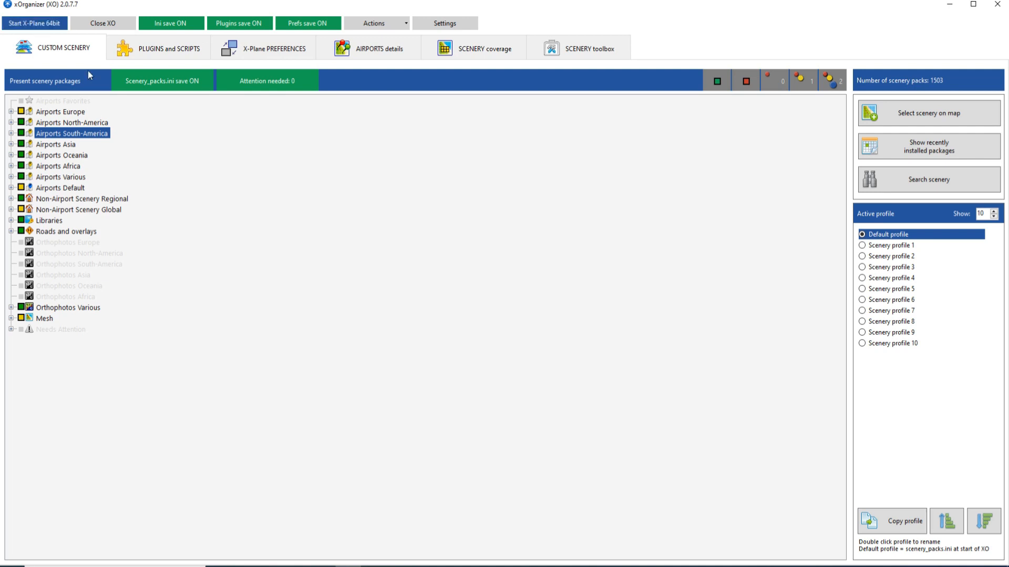
- Check the contents of the Airports South-America and Airports Asia categories, leaving both collapsed
left_click(11, 133)
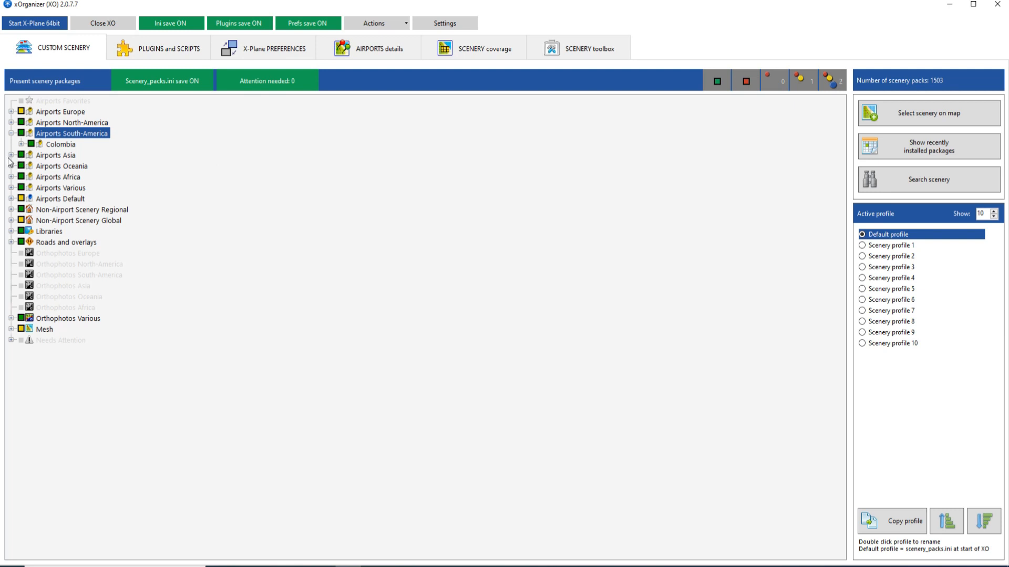
left_click(11, 155)
left_click(11, 155)
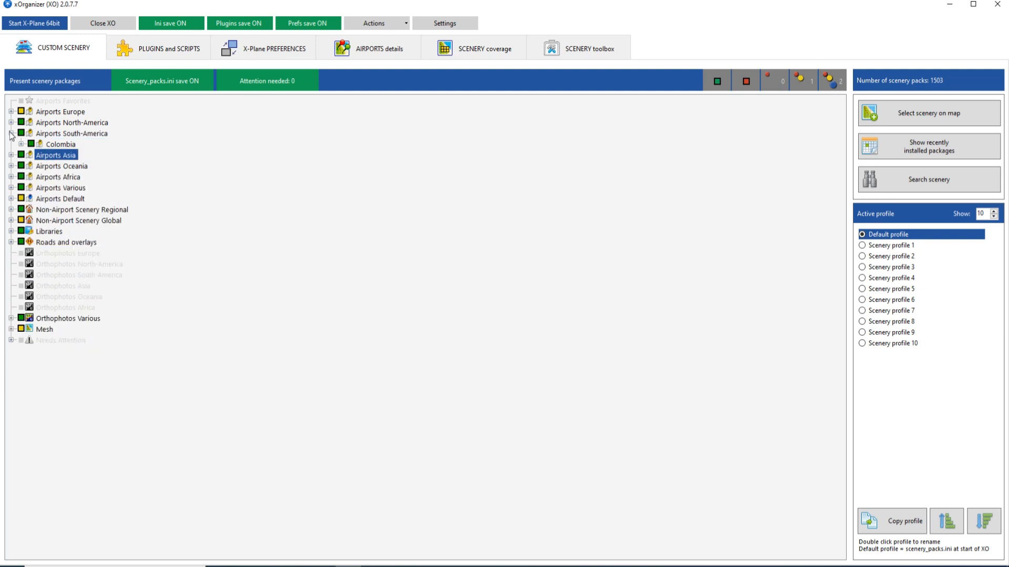
left_click(11, 133)
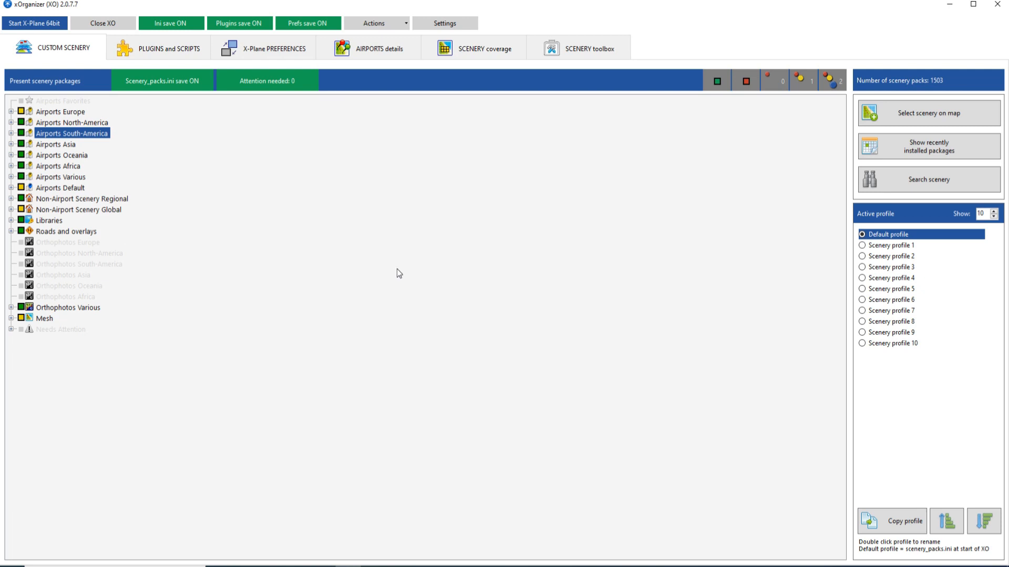
- Inspect the country and state groups inside Airports North-America, leaving the category collapsed
left_click(11, 123)
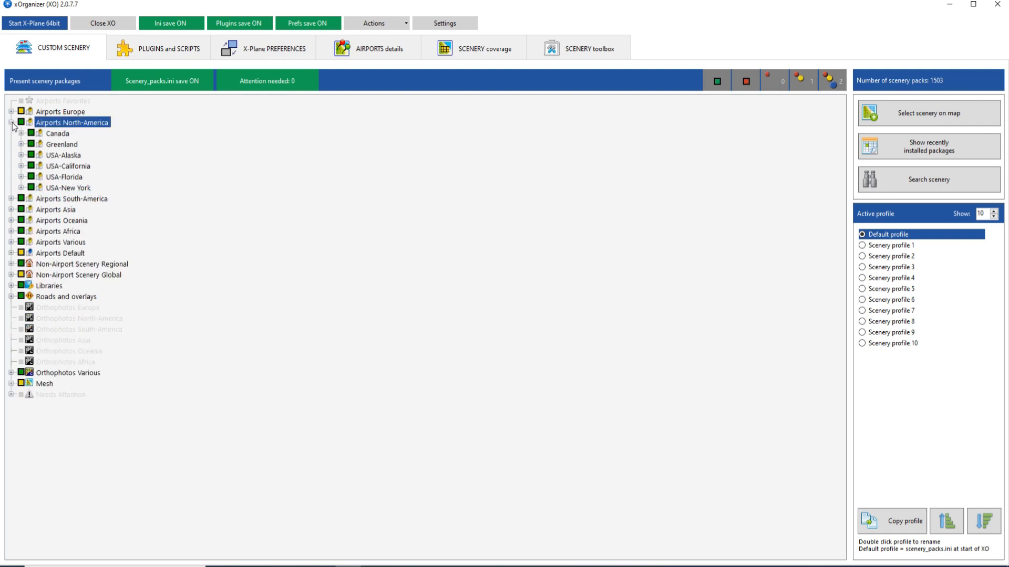
left_click(11, 122)
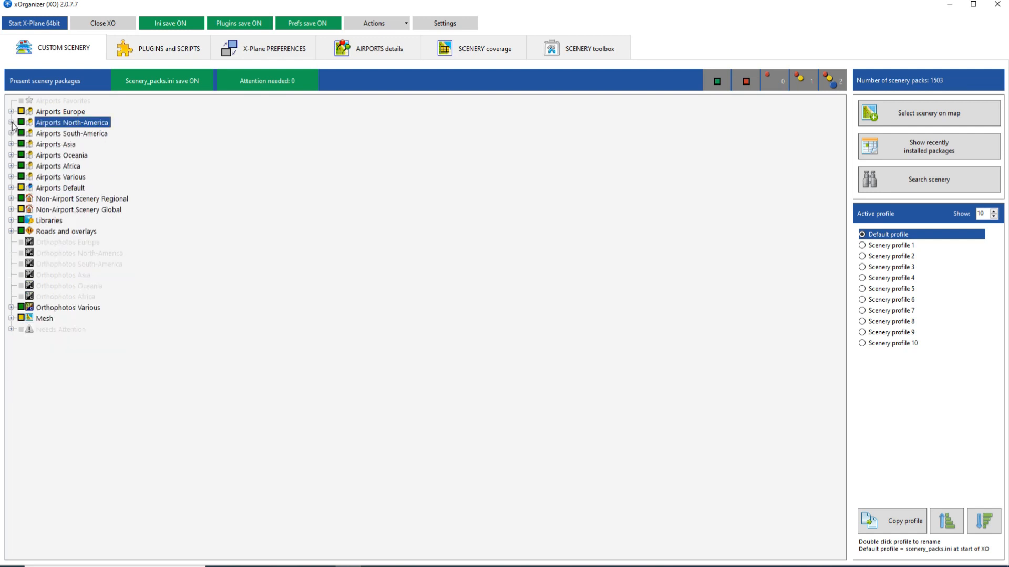
left_click(11, 123)
left_click(11, 123)
left_click(11, 122)
left_click(11, 122)
- Point out the Airports Various, Airports Default and Libraries categories, and inspect the groups inside Non-Airport Scenery Global
left_click(278, 181)
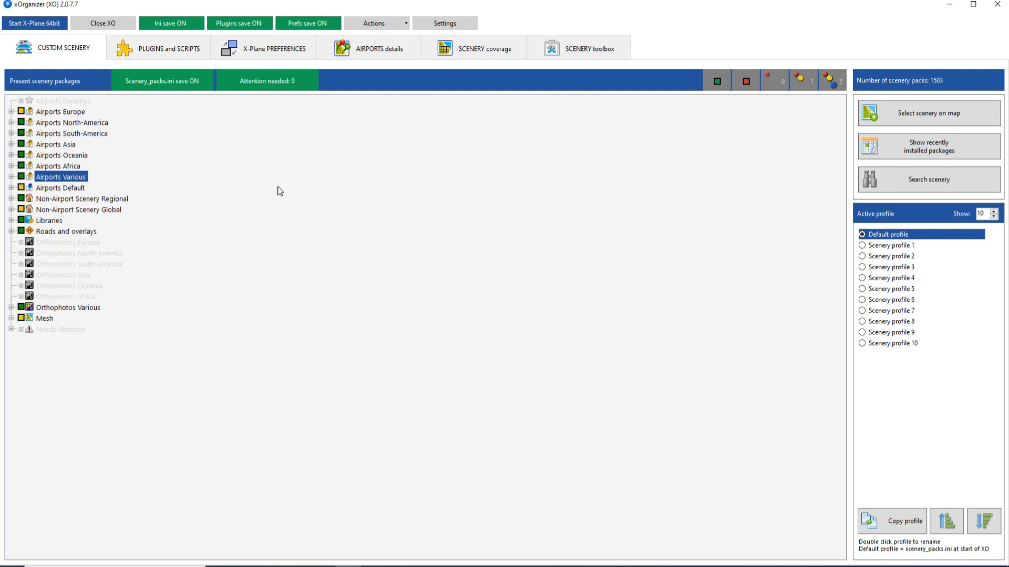
key("Down")
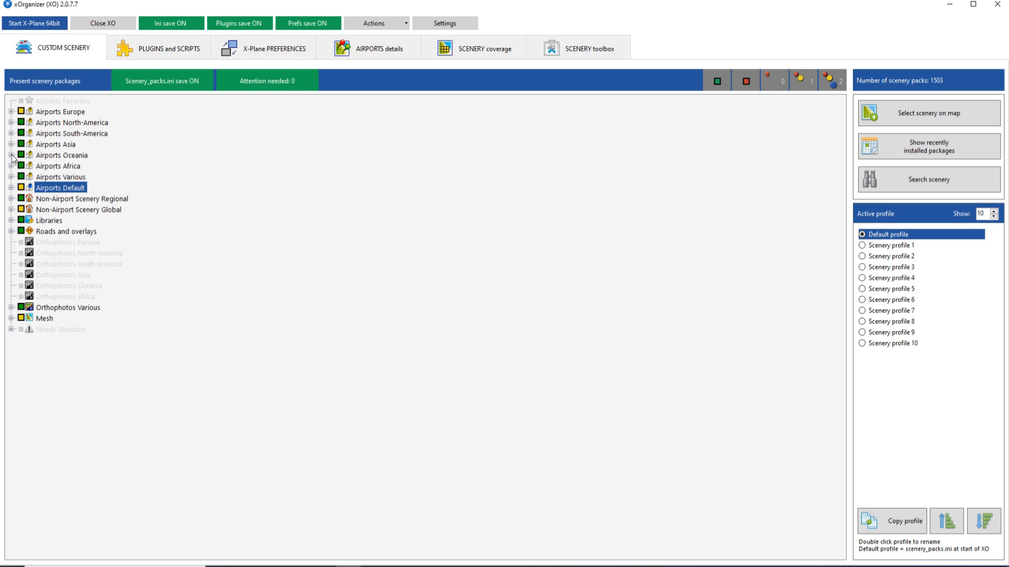
left_click(265, 224)
left_click(11, 210)
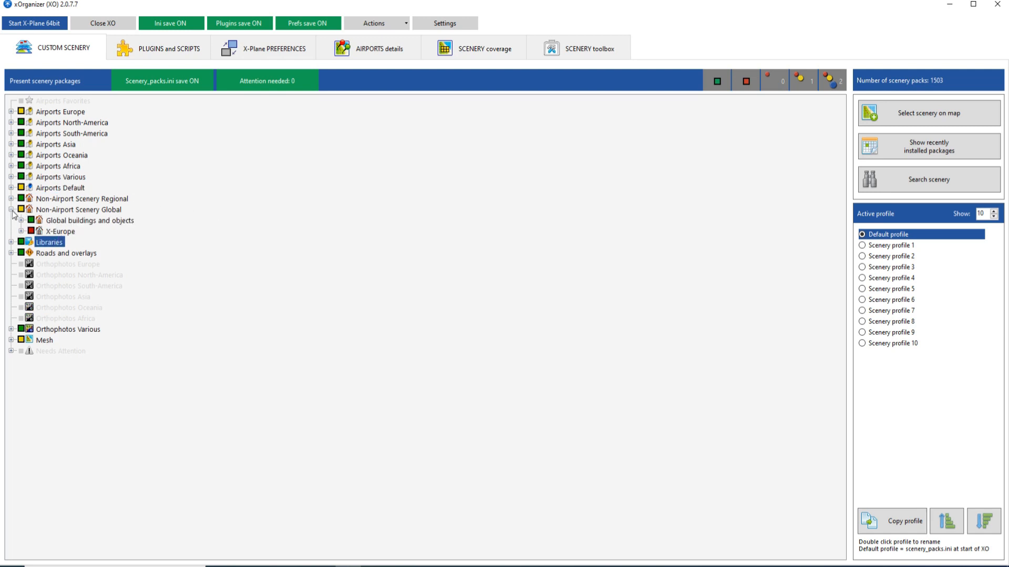
double_click(115, 210)
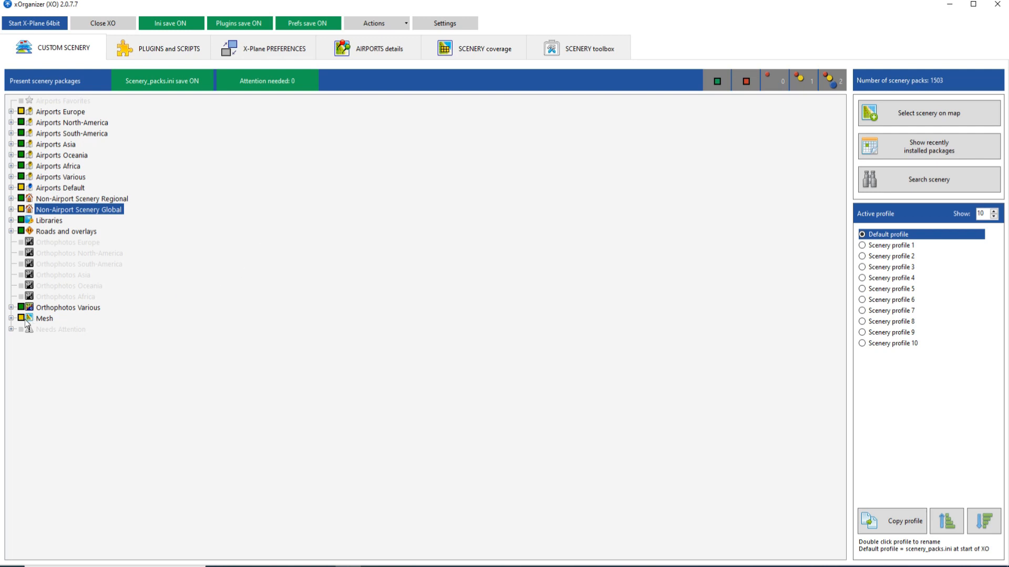
- Expand the Mesh category and point out its Mesh general, Mesh UHD and Mesh HD groups
left_click(11, 319)
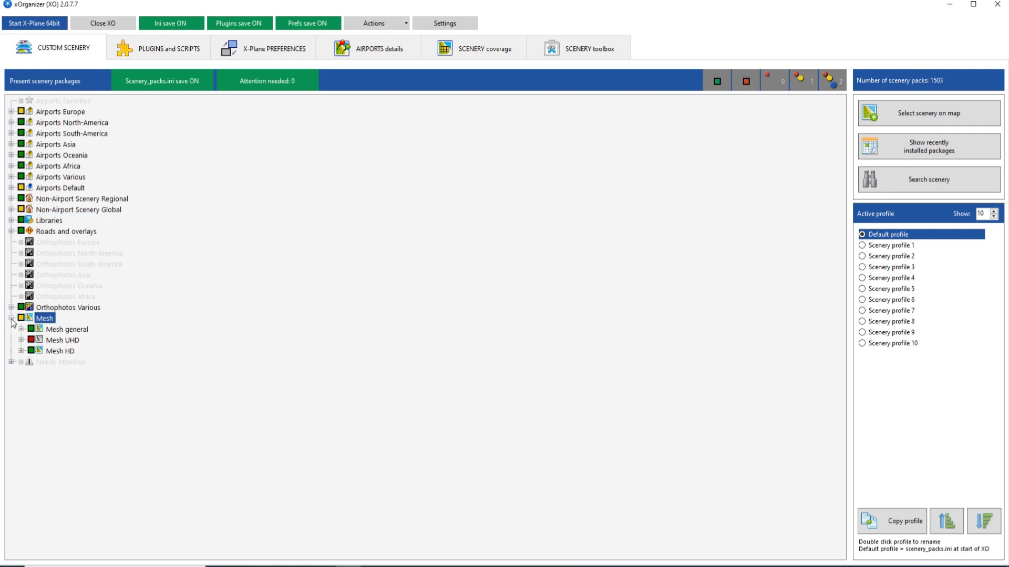
left_click(151, 341)
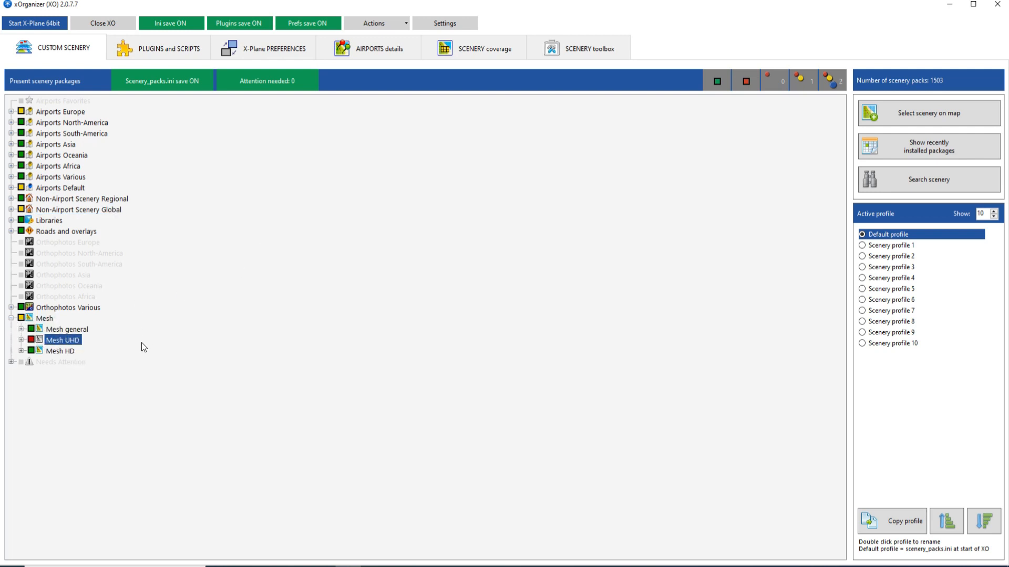
left_click(68, 350)
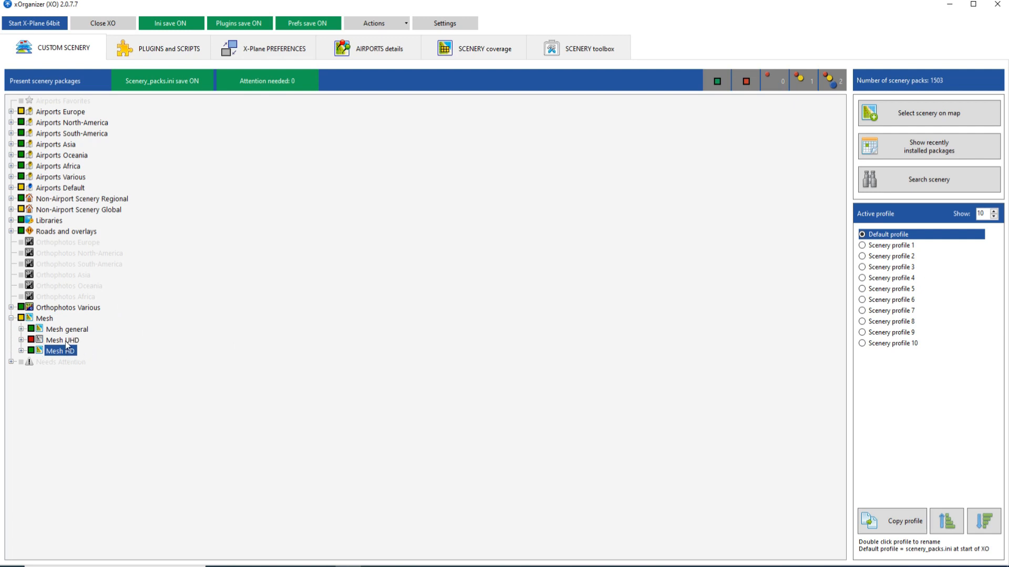
left_click(70, 340)
left_click(86, 330)
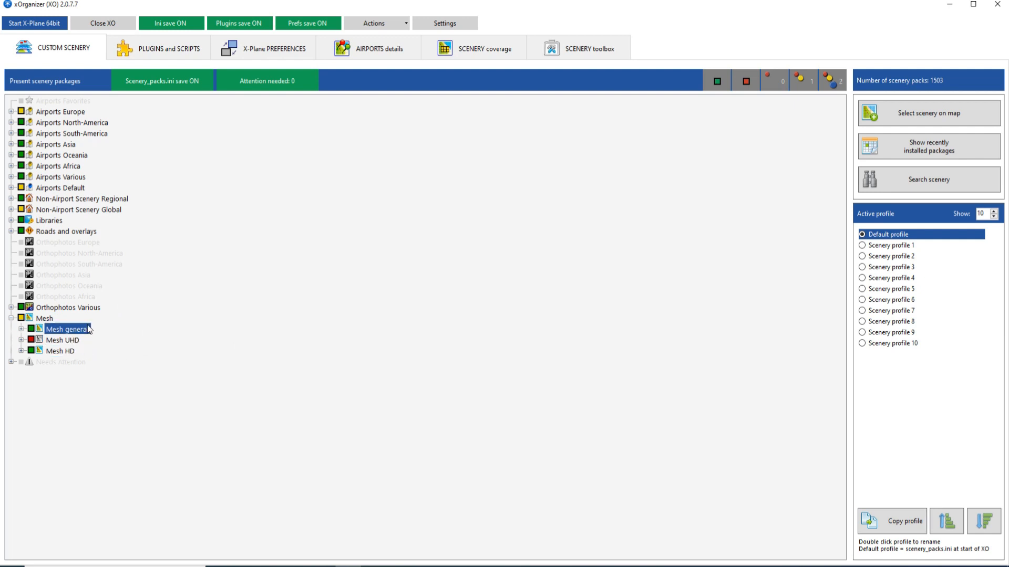
left_click(73, 341)
left_click(82, 331)
key("Up")
key("Up")
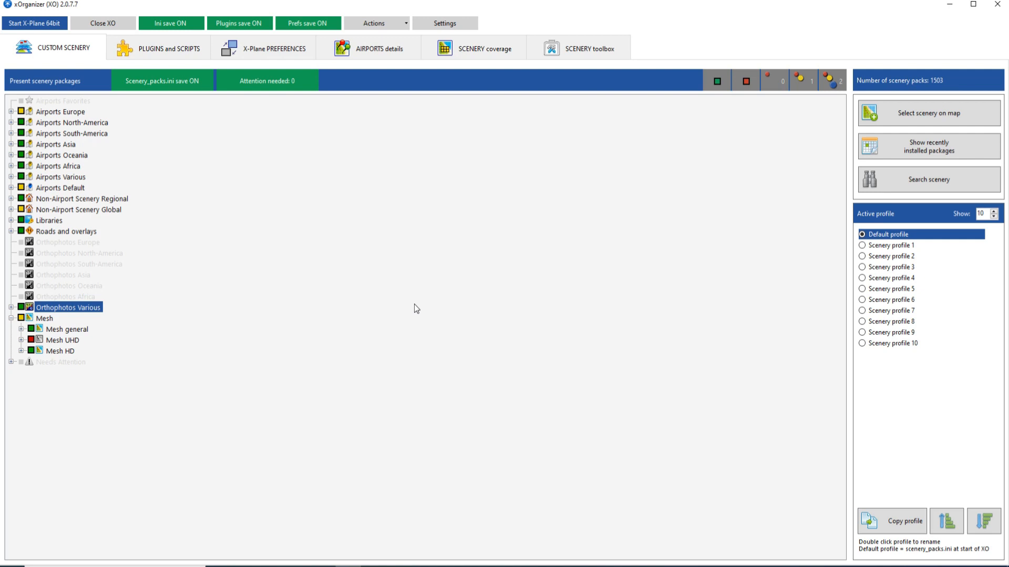
- Compare the position of the Mesh UHD and Mesh general groups with the Orthophotos Various category
left_click(77, 346)
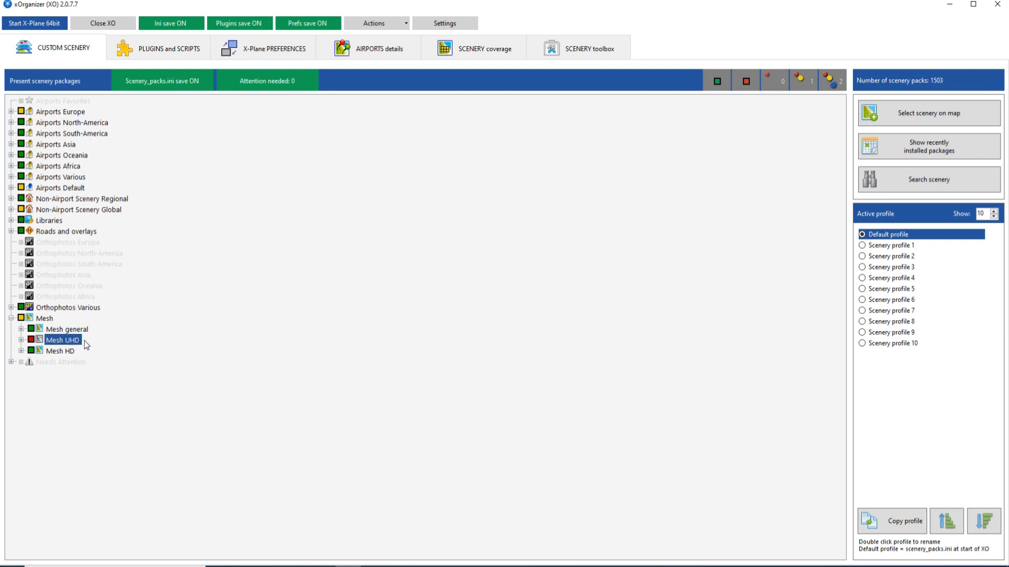
left_click(187, 328)
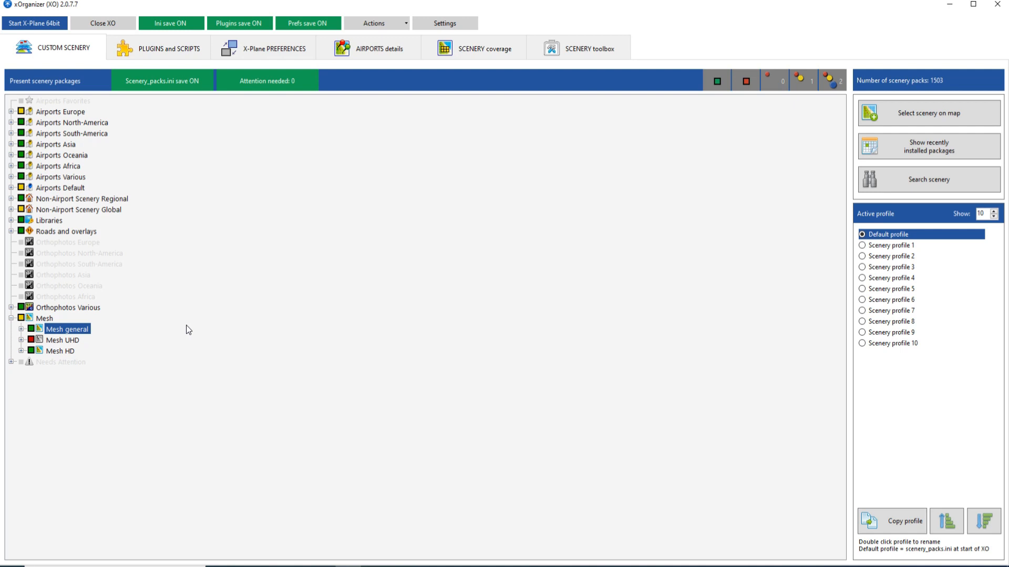
left_click(177, 317)
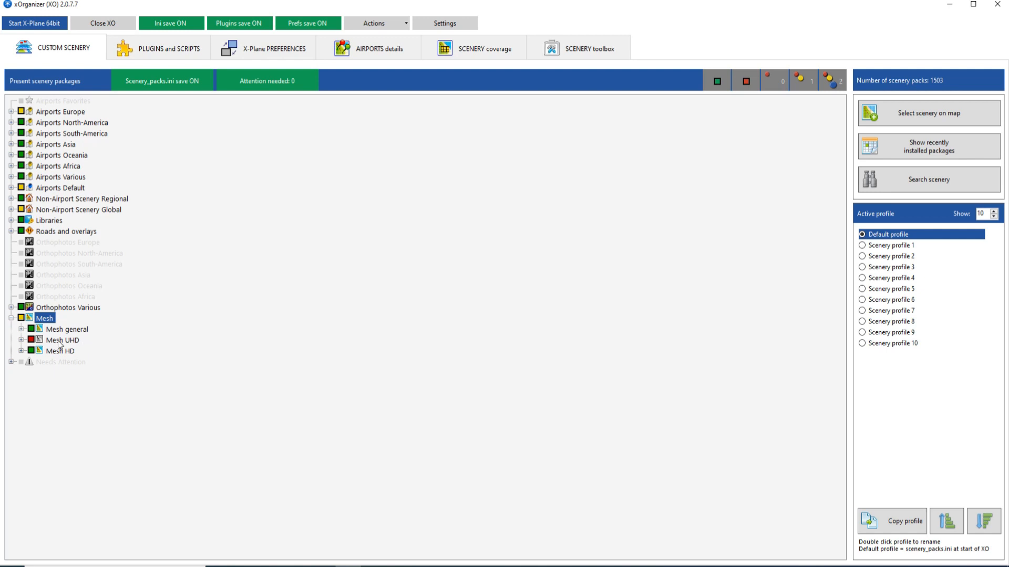
left_click(90, 310)
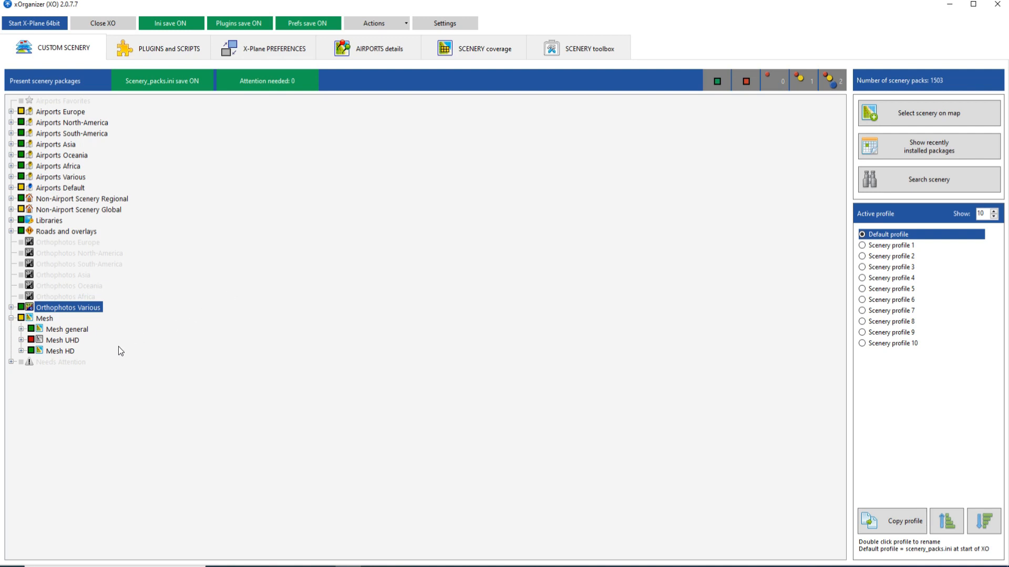
- Inspect the package inside the Mesh UHD group, leaving the group collapsed
left_click(21, 340)
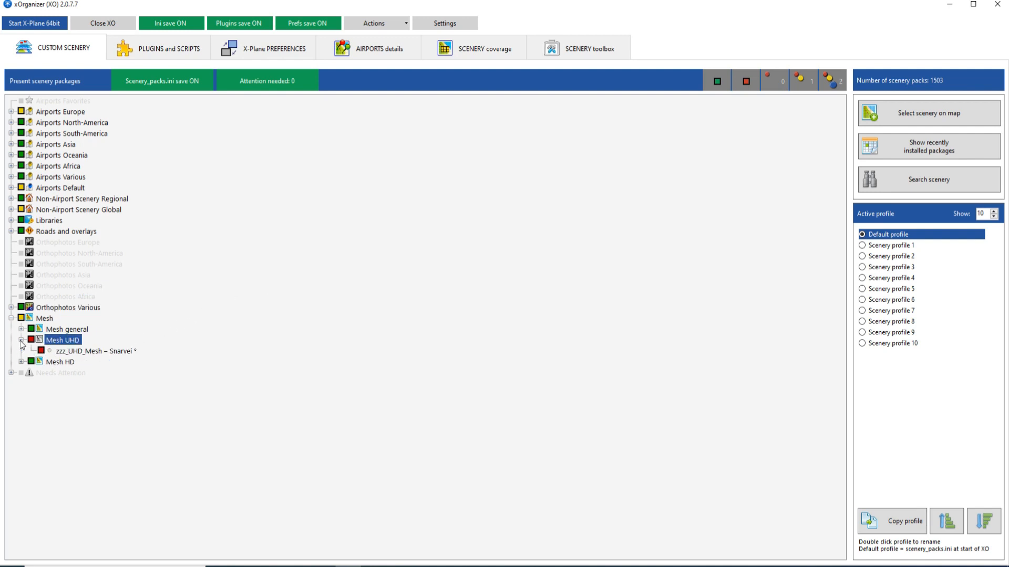
left_click(21, 341)
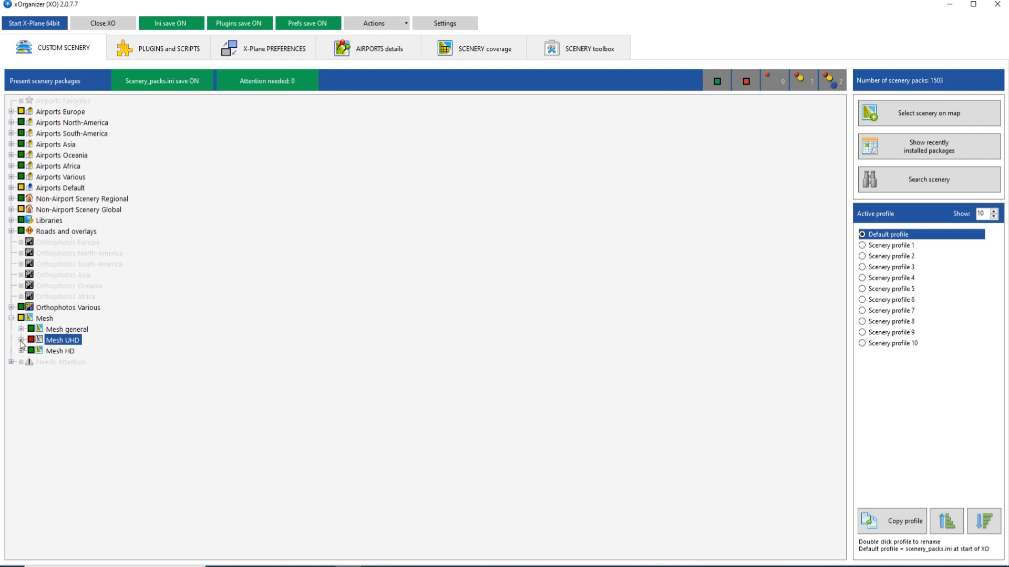
left_click(21, 340)
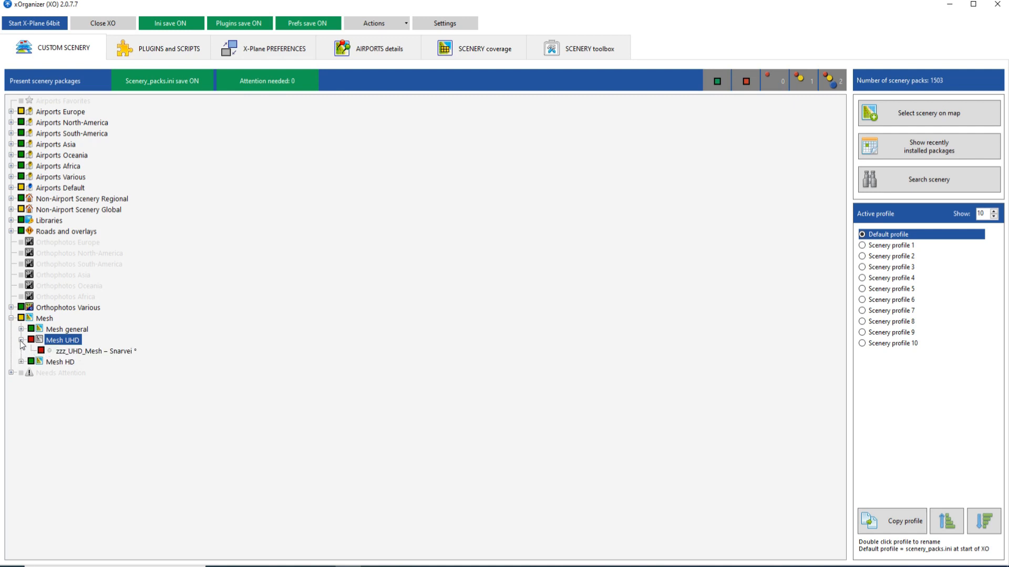
left_click(21, 340)
left_click(21, 341)
left_click(21, 340)
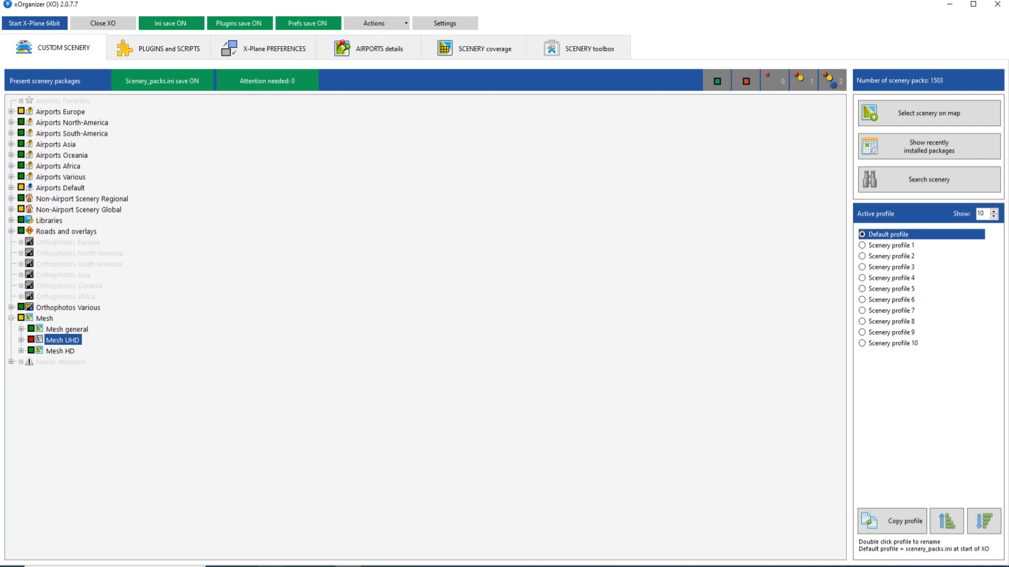
- Glance at X-Plane 11's Custom Scenery folder in File Explorer, minimise it, and collapse the Mesh category in xOrganizer
left_click(244, 566)
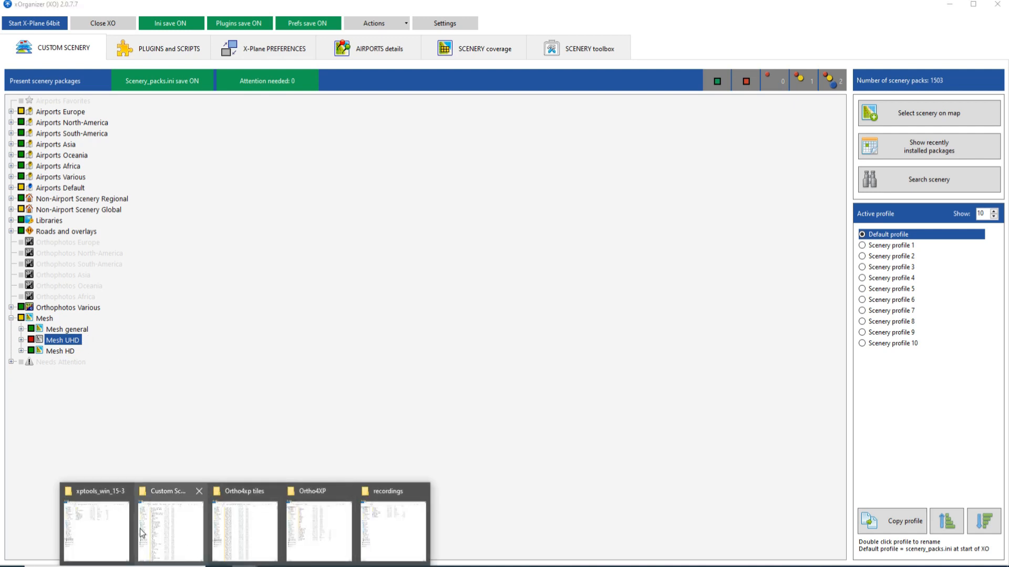
left_click(167, 522)
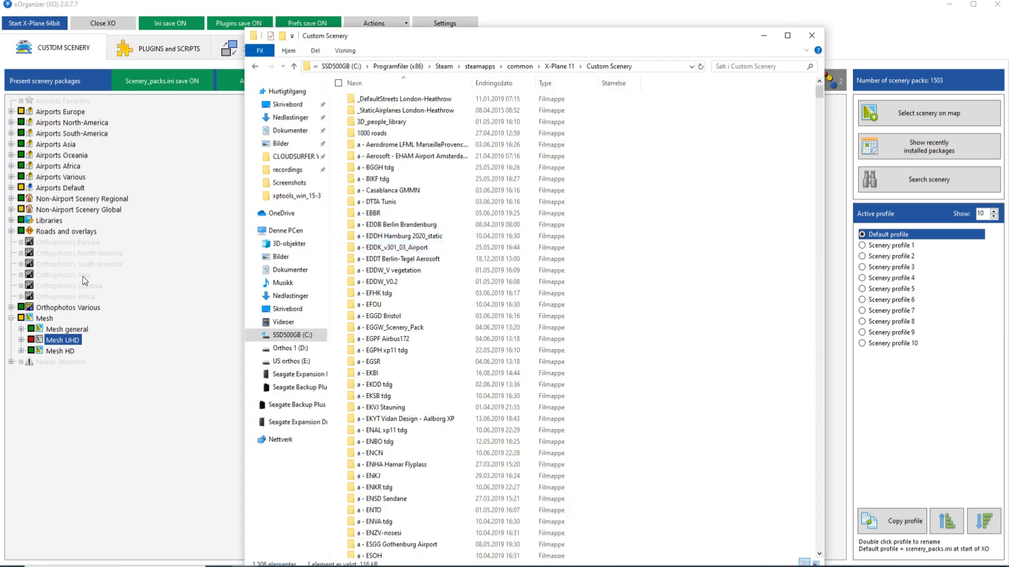
left_click(764, 36)
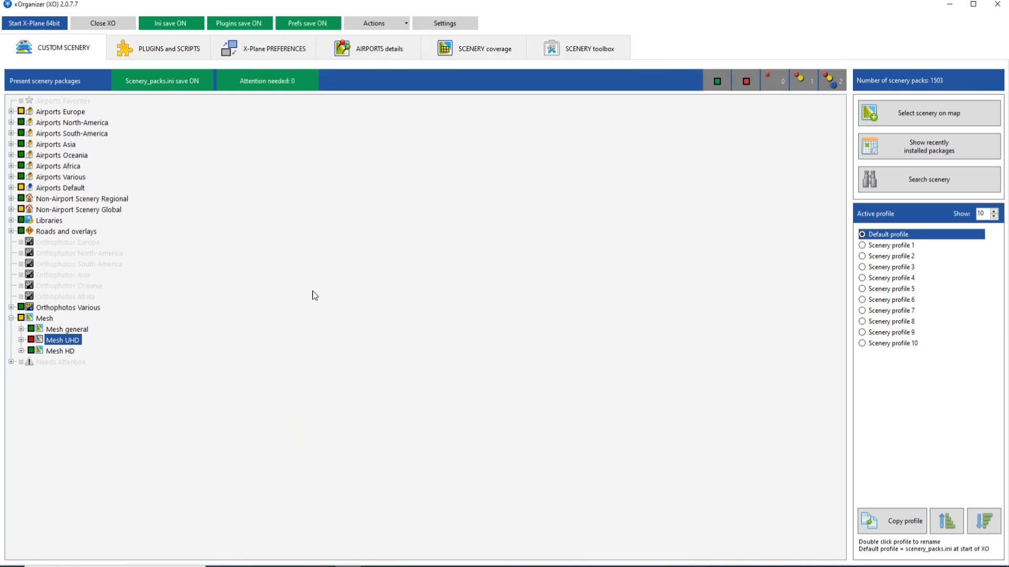
left_click(31, 341)
left_click(10, 319)
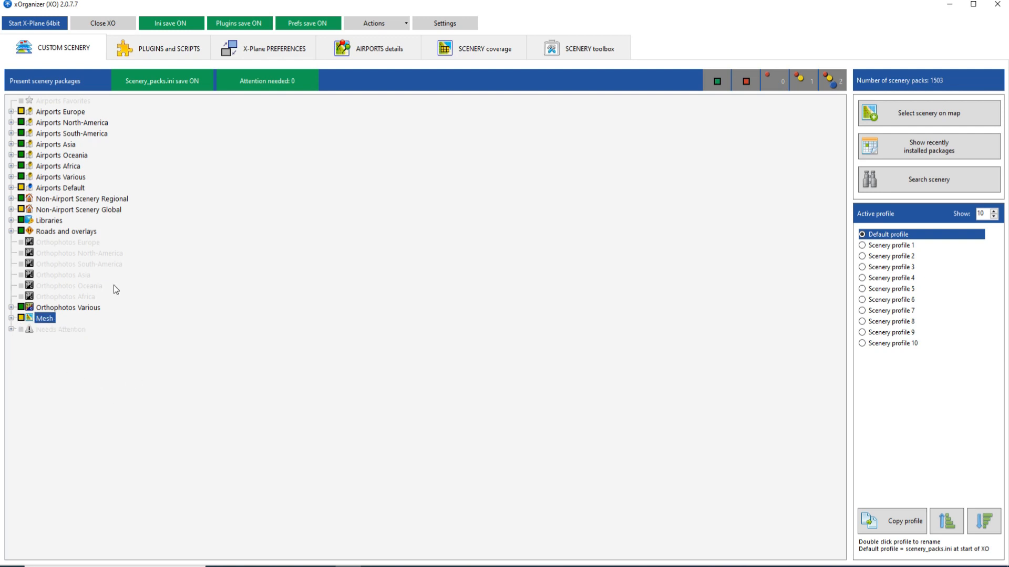
- Review the library packages in the General group of Libraries, collapsing only that group again
left_click(11, 221)
left_click(21, 231)
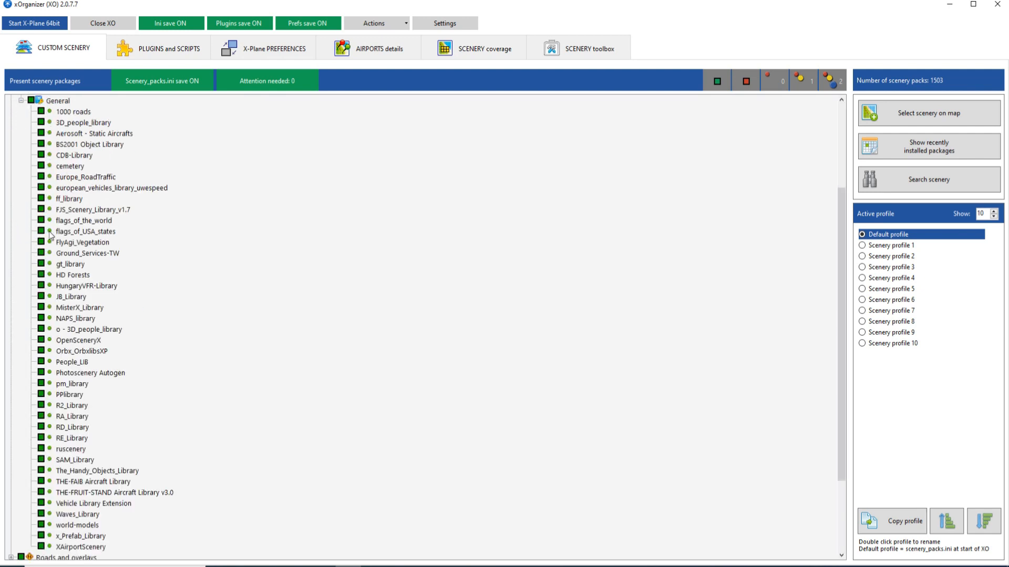
left_click(21, 100)
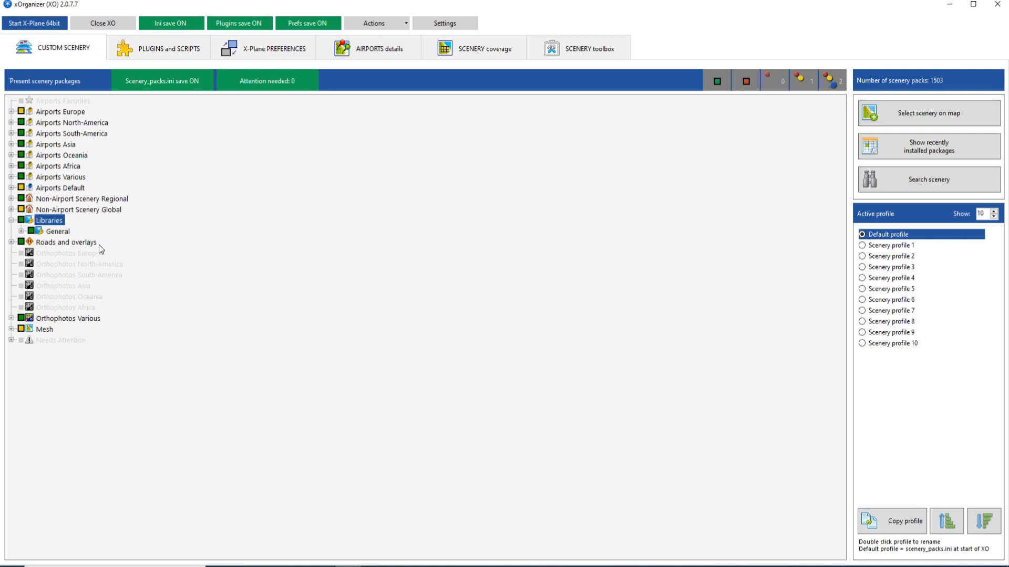
- Expand Airports Europe and inspect the airport packages under France, collapsing the France group again
left_click(11, 111)
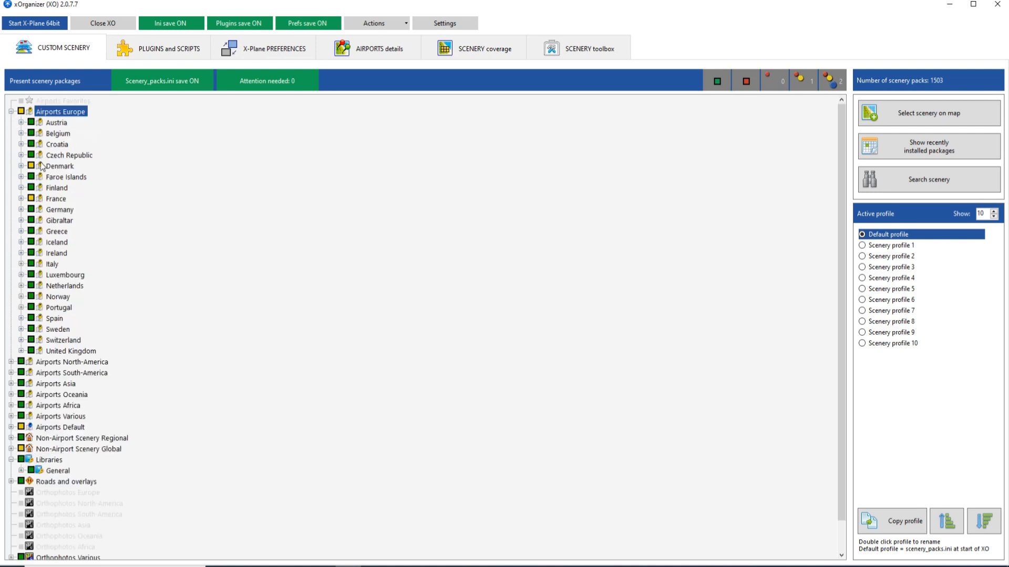
left_click(21, 199)
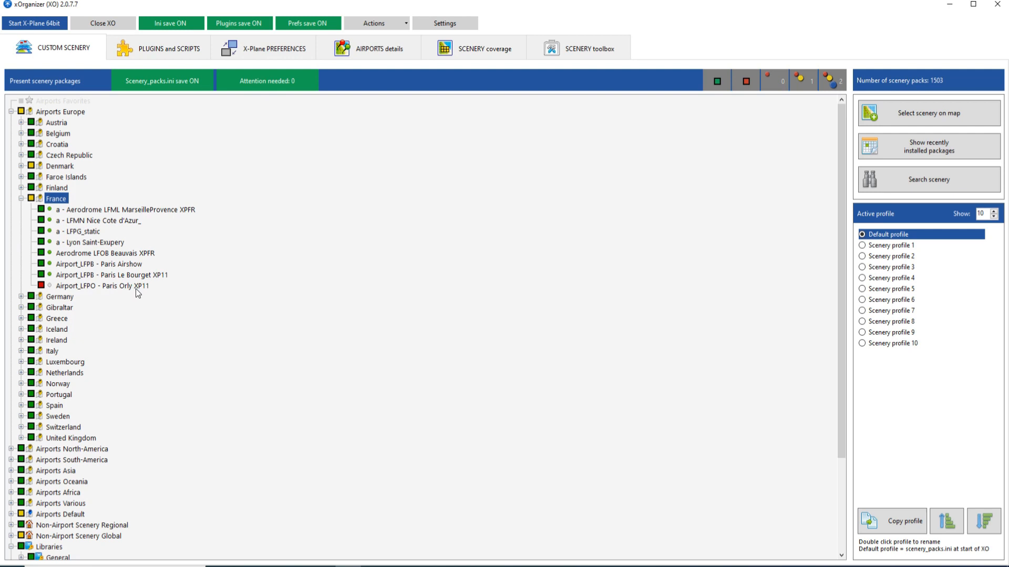
left_click(21, 198)
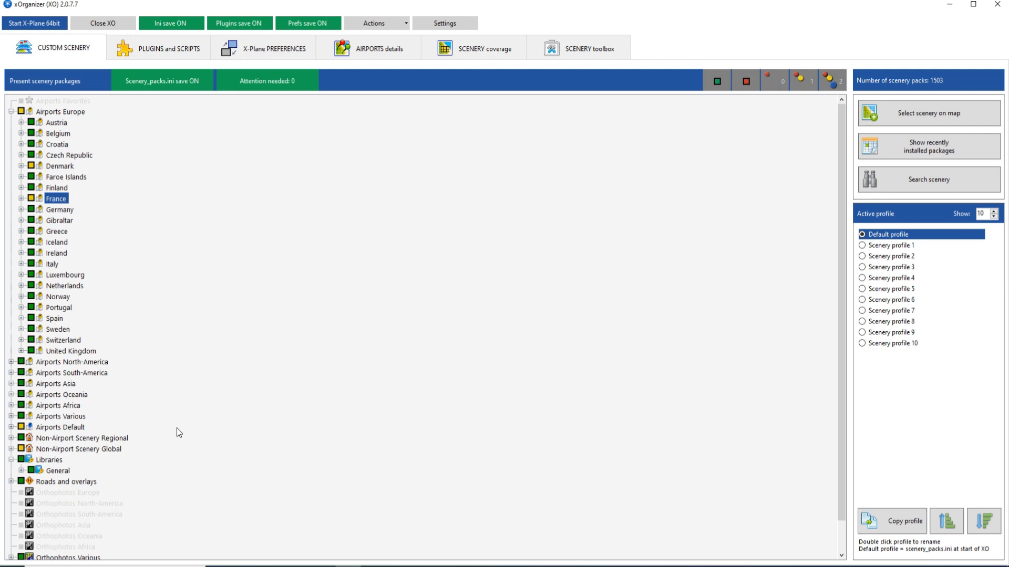
- Check the groups inside Airports Default, leaving both Airports Default and Libraries collapsed
left_click(10, 427)
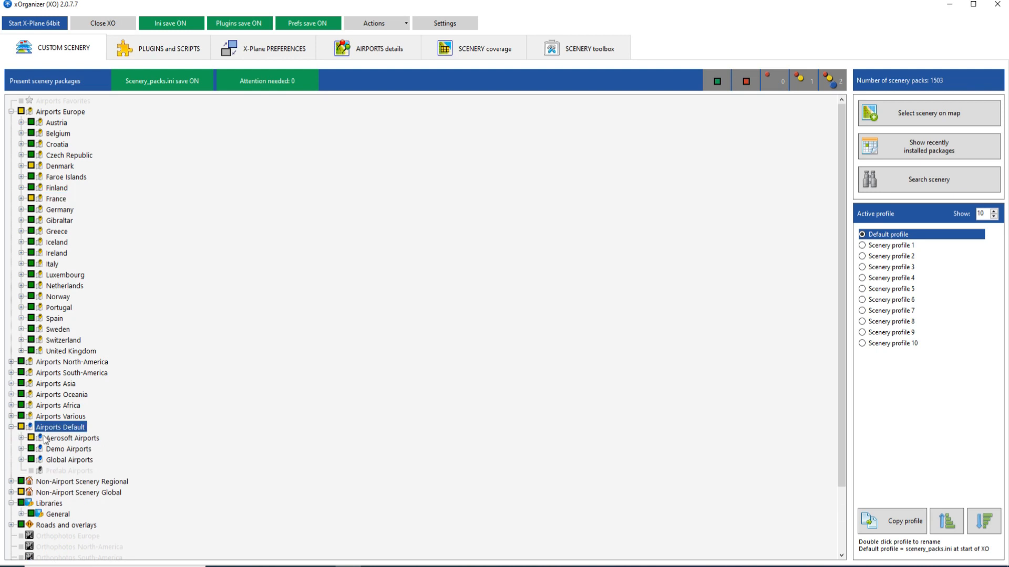
left_click(10, 428)
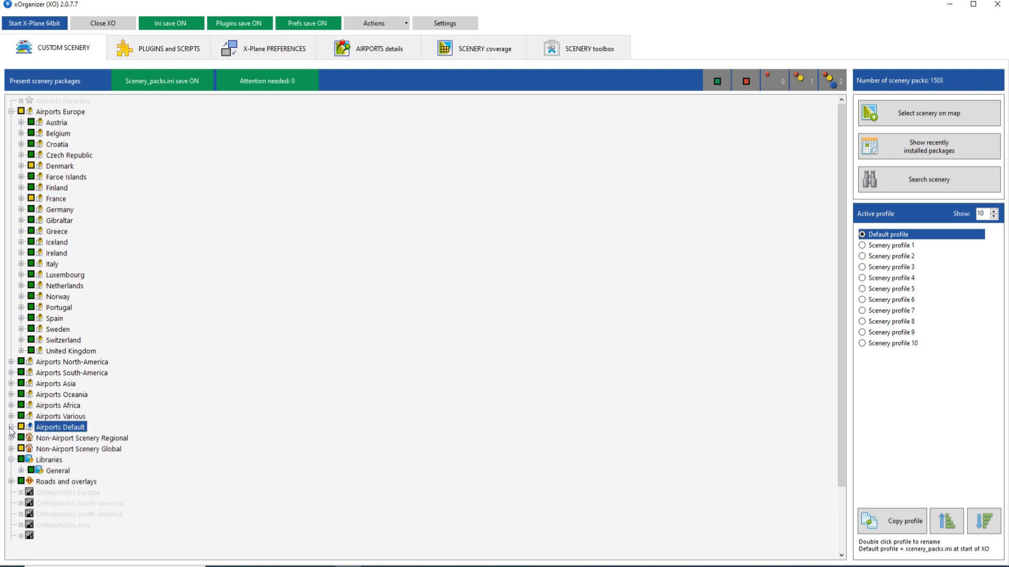
left_click(11, 461)
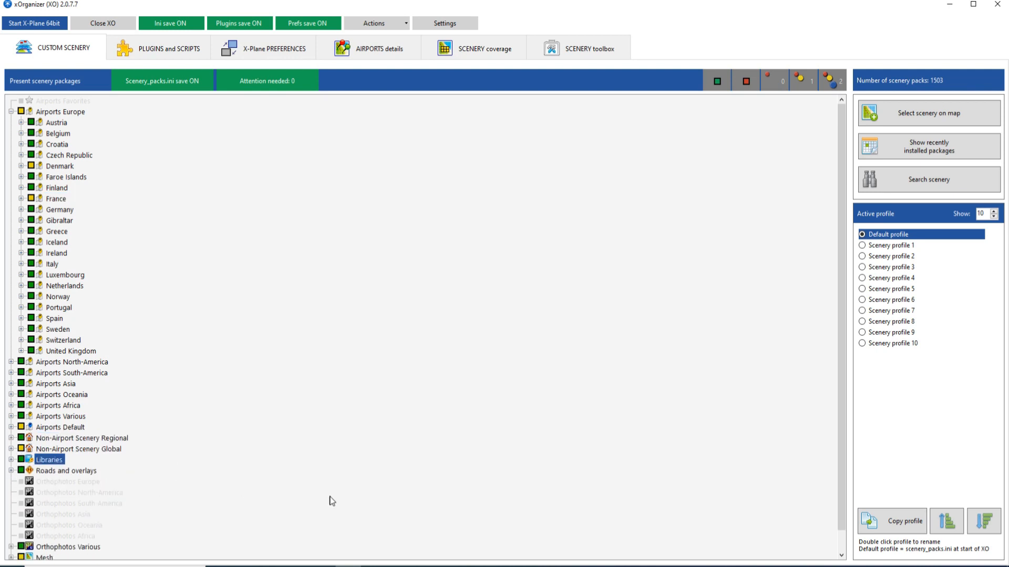
scroll(391, 504, "down", 1)
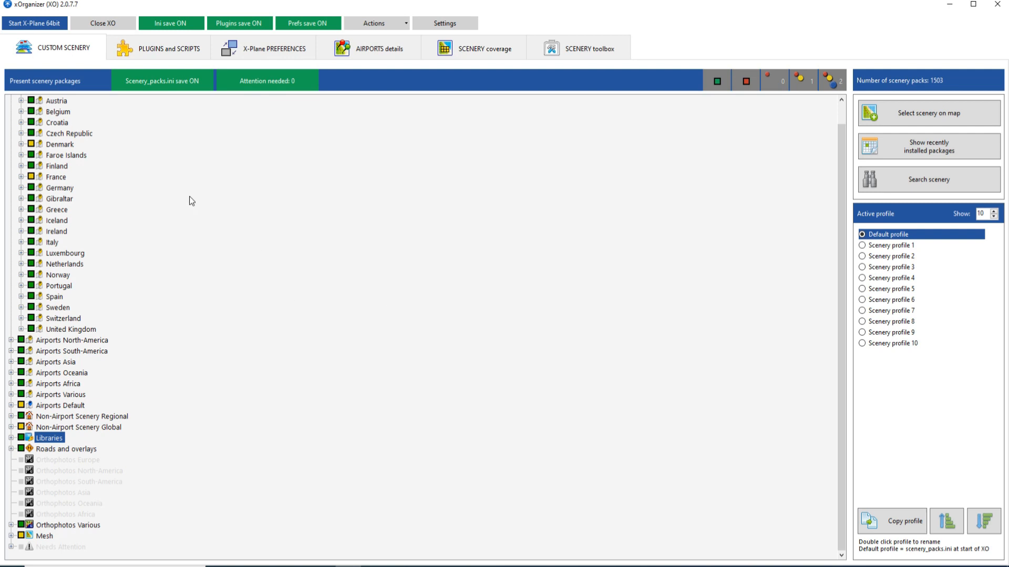
scroll(292, 321, "up", 1)
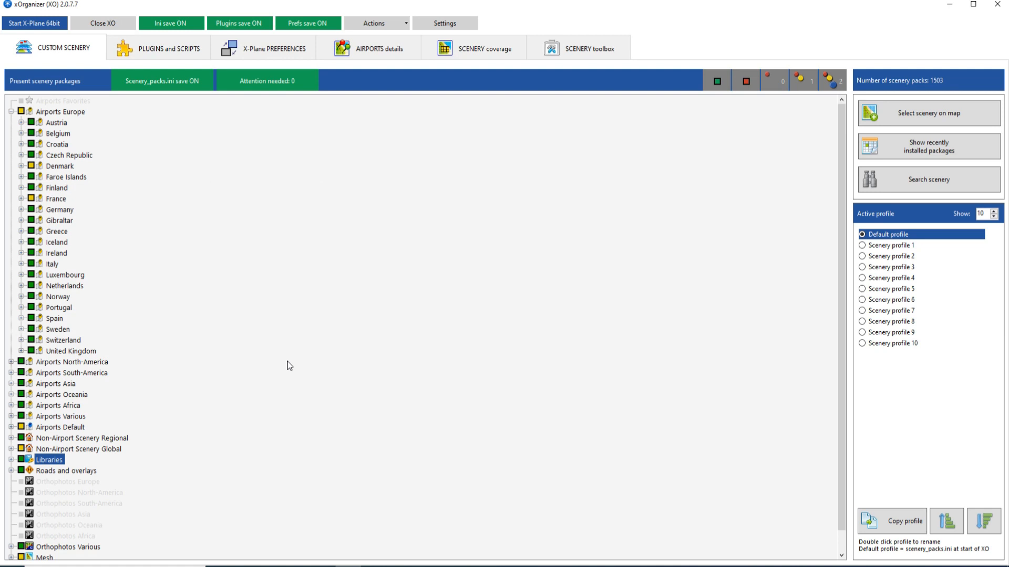
- Show the preferences and shadercache folders inside X-Plane 11's Output folder in File Explorer, and return to xOrganizer
mouse_move(245, 566)
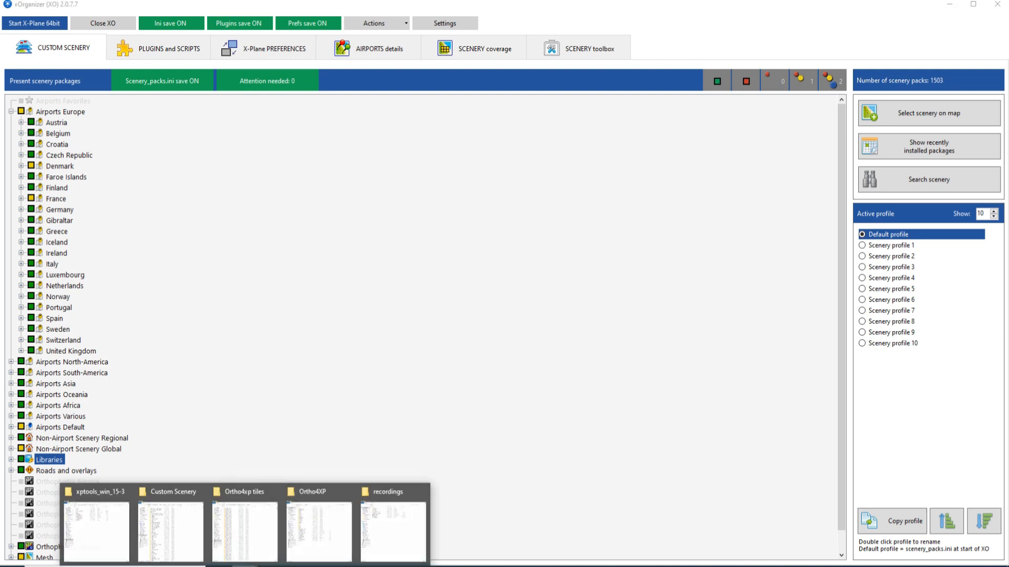
left_click(198, 549)
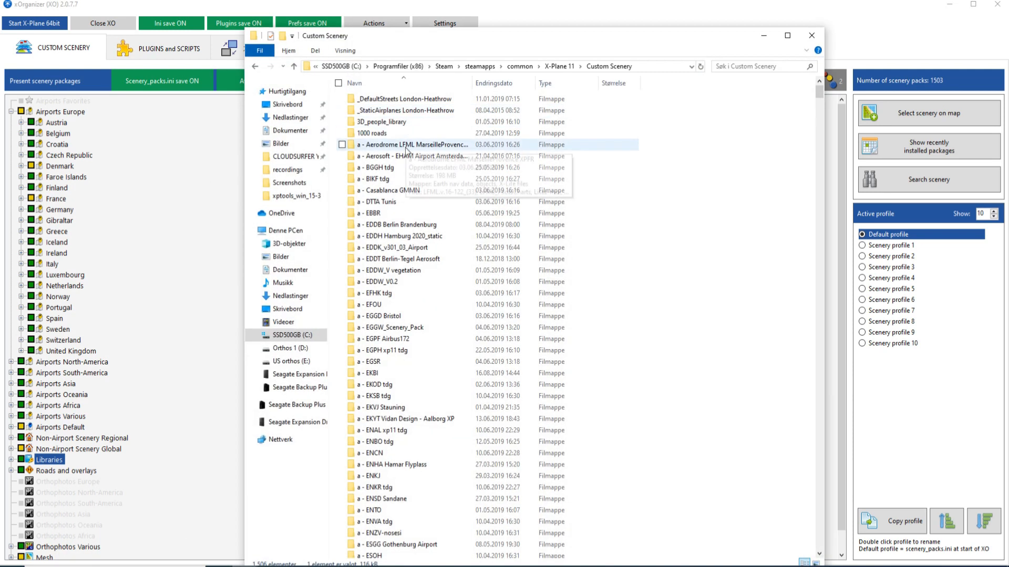
left_click(560, 66)
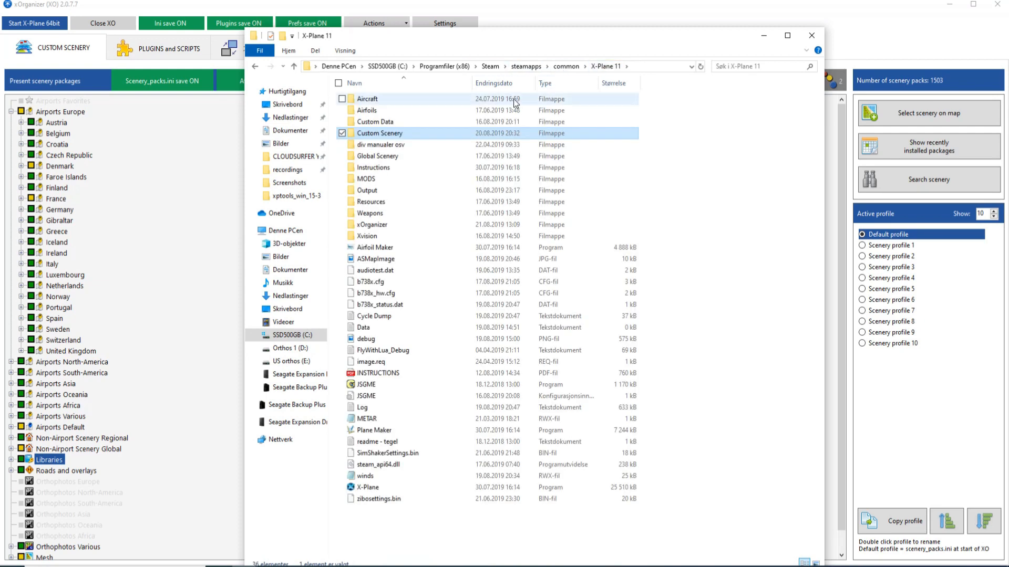
double_click(386, 190)
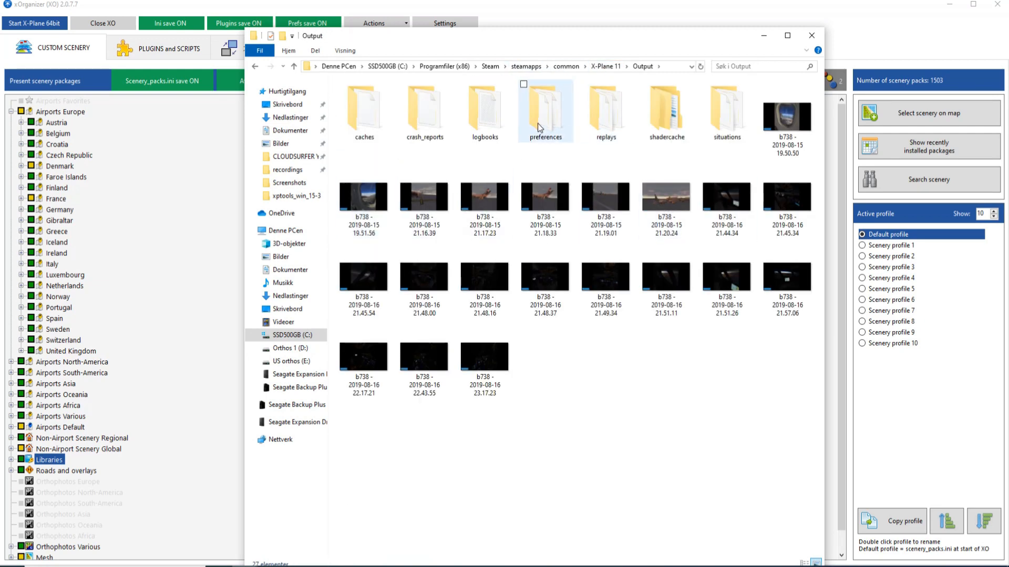
left_click(537, 126)
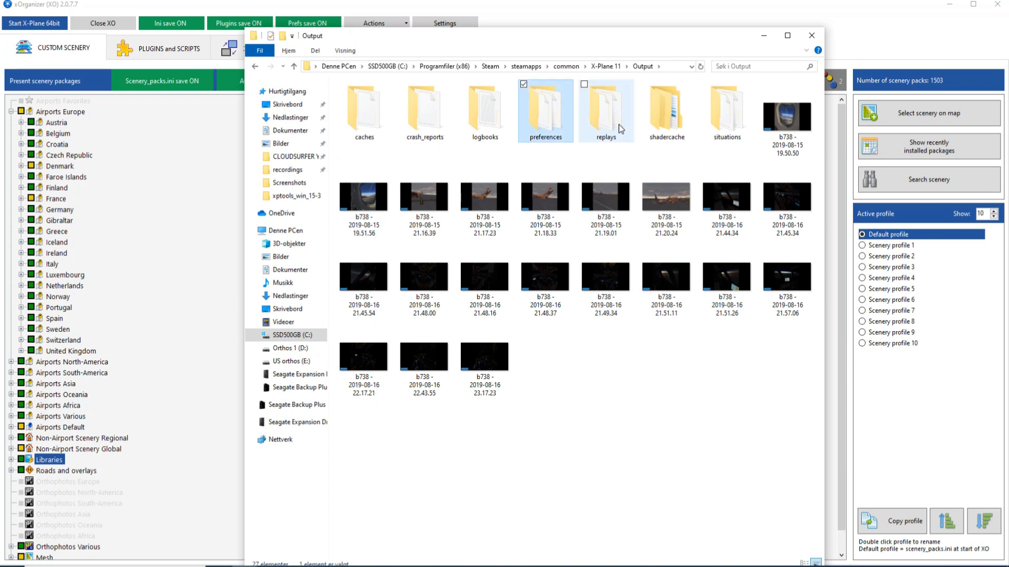
double_click(656, 126)
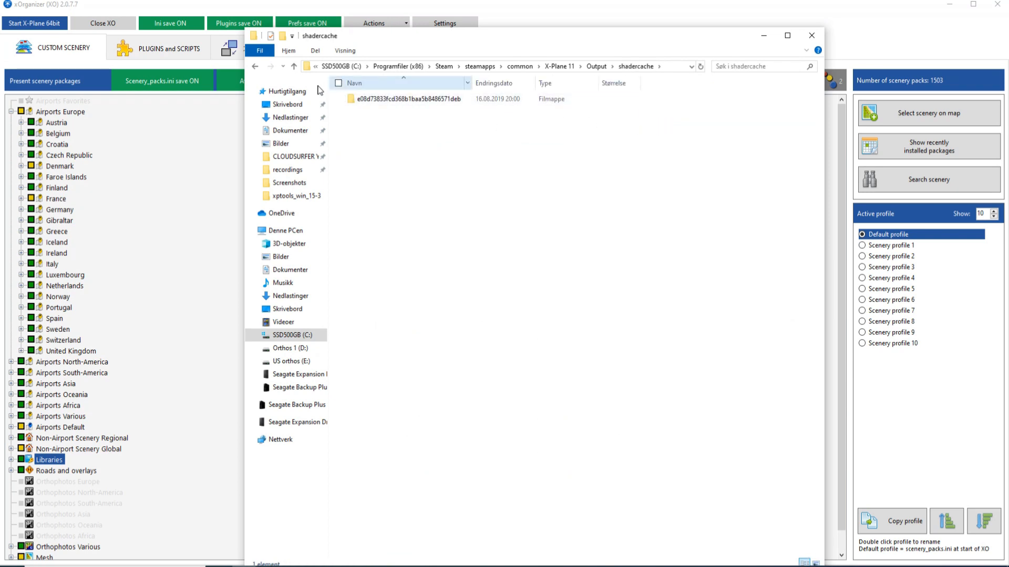
left_click(255, 68)
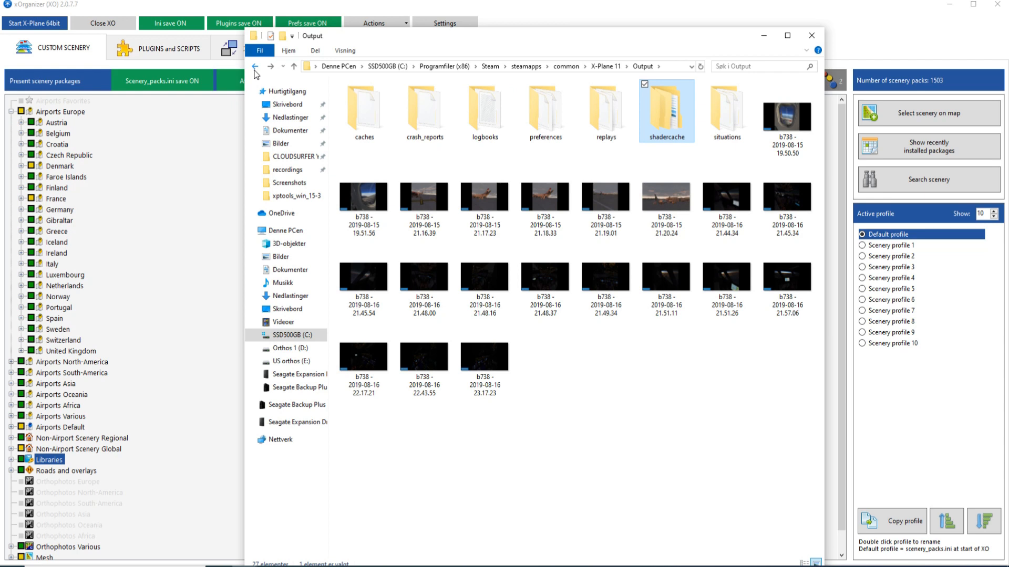
left_click(201, 158)
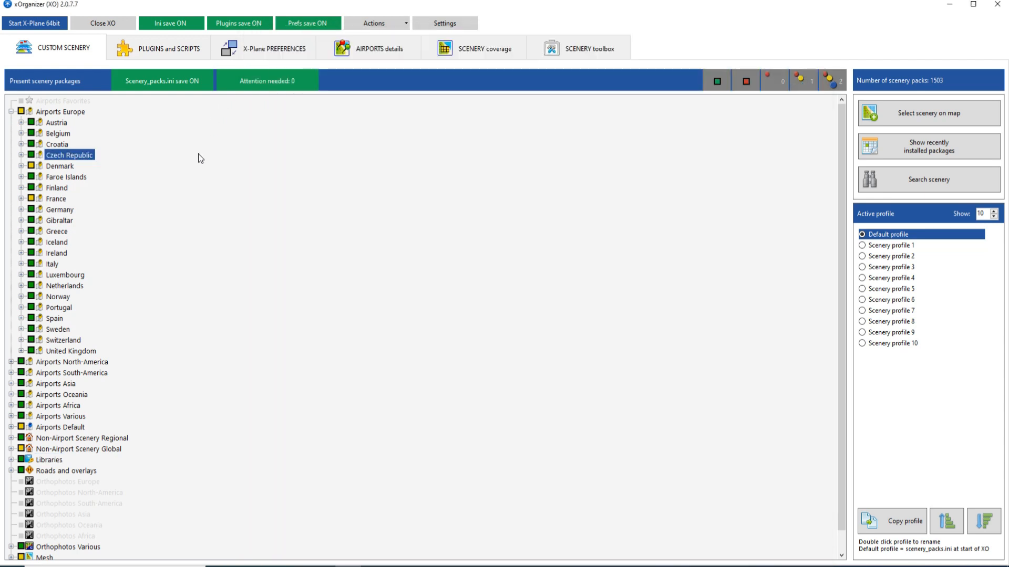
- Step through the Airports Europe countries to Finland and check the contents of Libraries, leaving that category collapsed
key("Down")
key("Down")
key("Down")
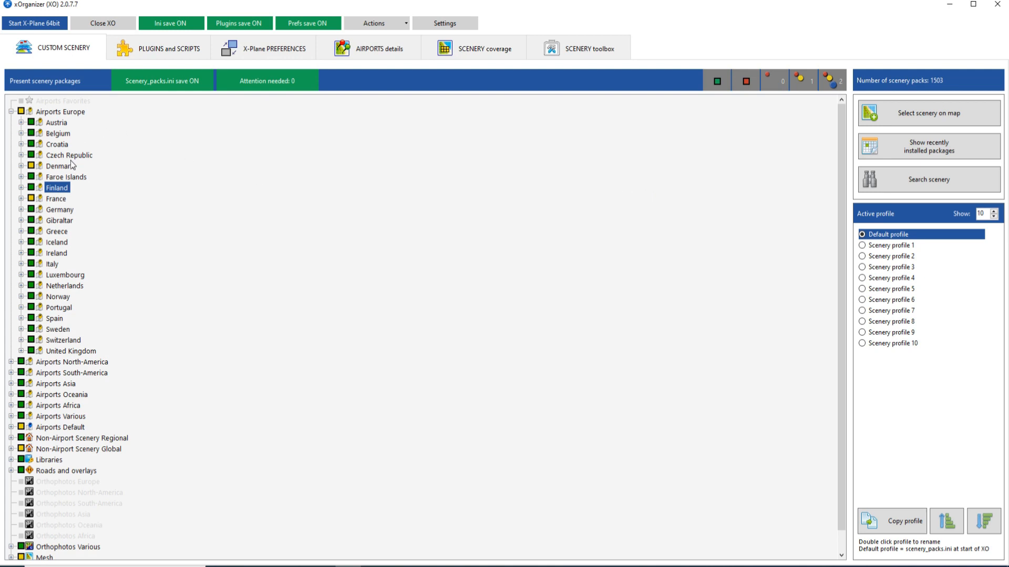
scroll(271, 276, "down", 1)
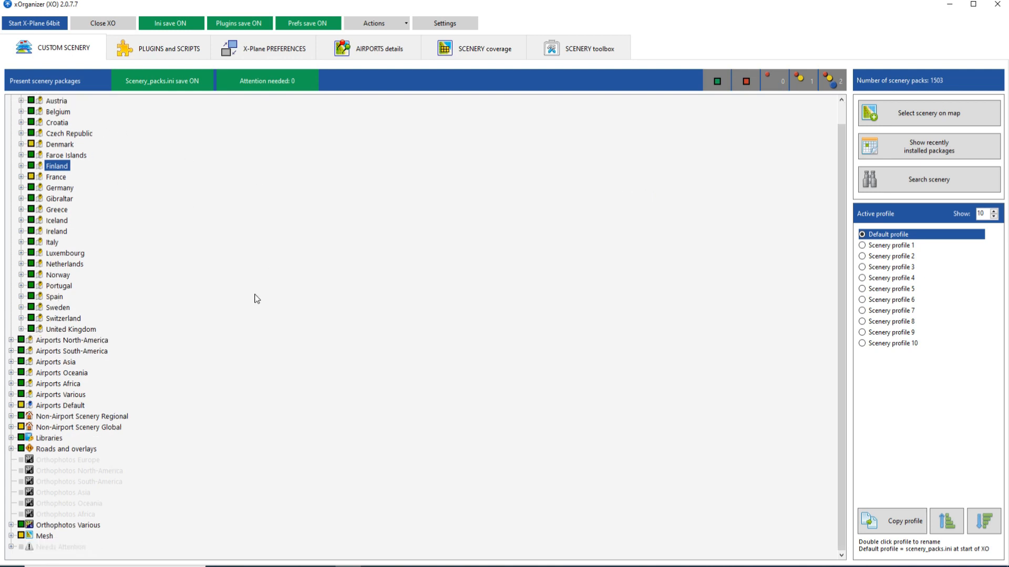
left_click(11, 438)
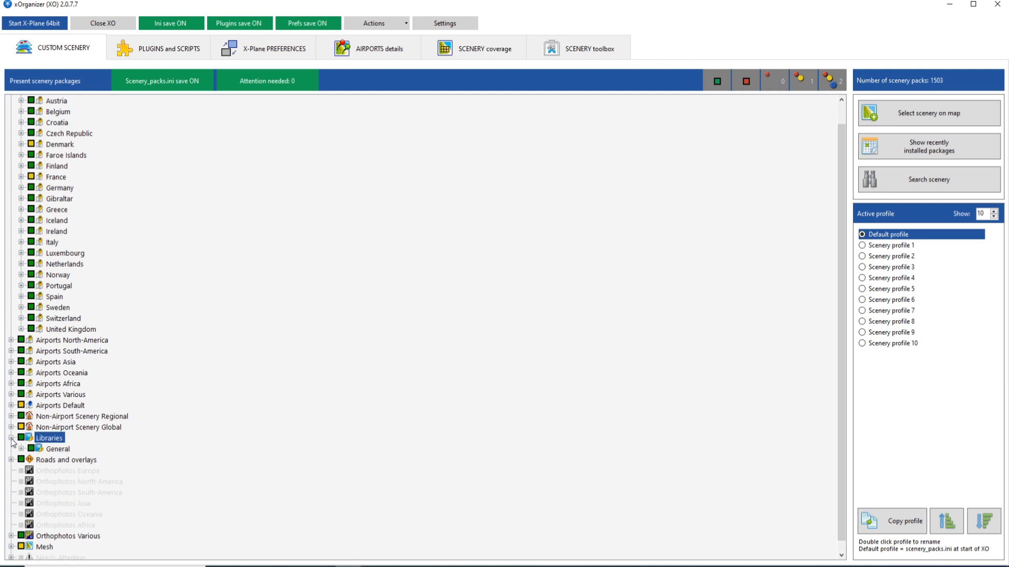
left_click(11, 438)
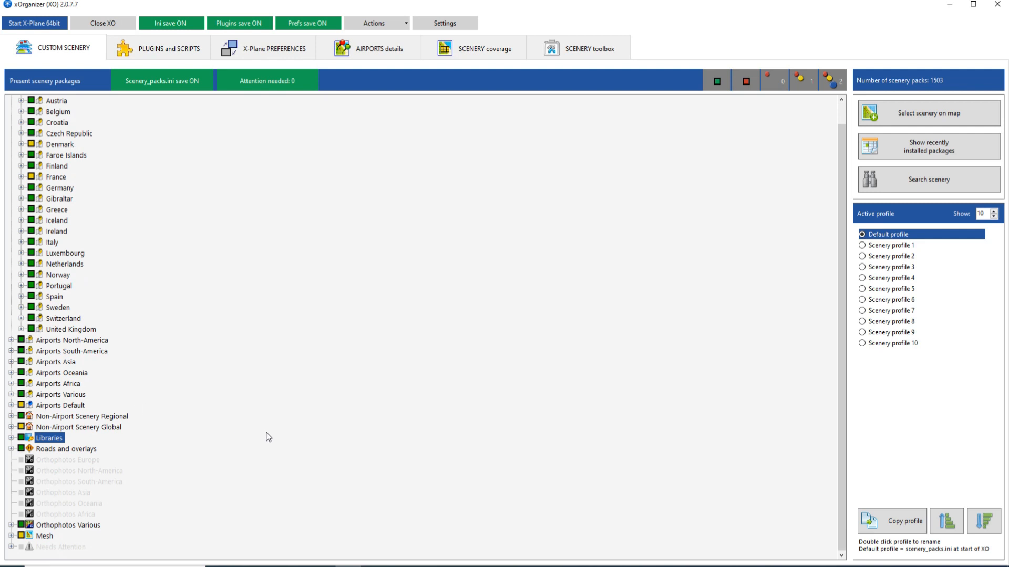
- Expand Roads and overlays and review the packages in its Overlays general group
left_click(11, 449)
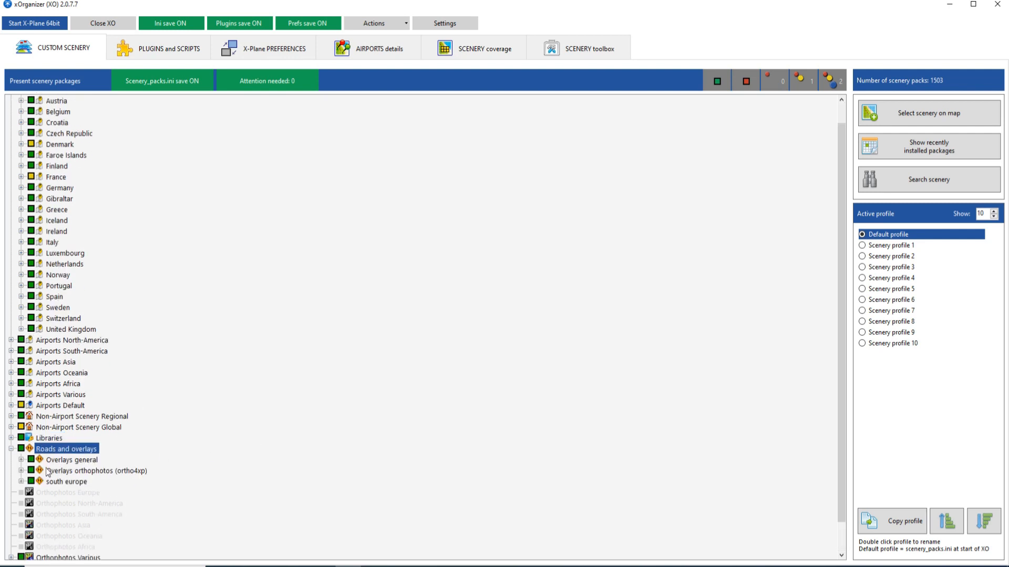
left_click(21, 460)
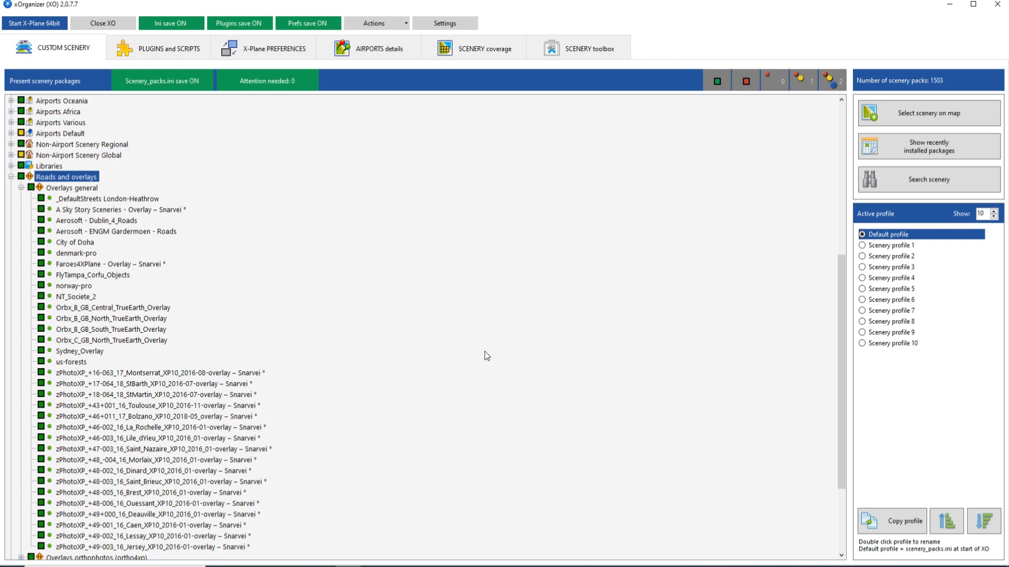
scroll(484, 352, "down", 4)
scroll(484, 352, "up", 4)
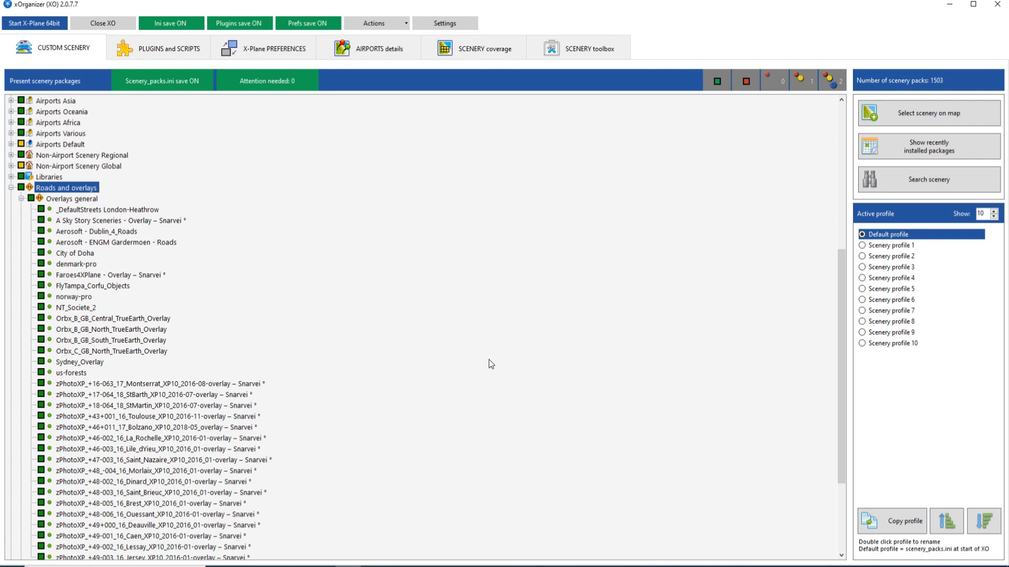
scroll(488, 359, "down", 2)
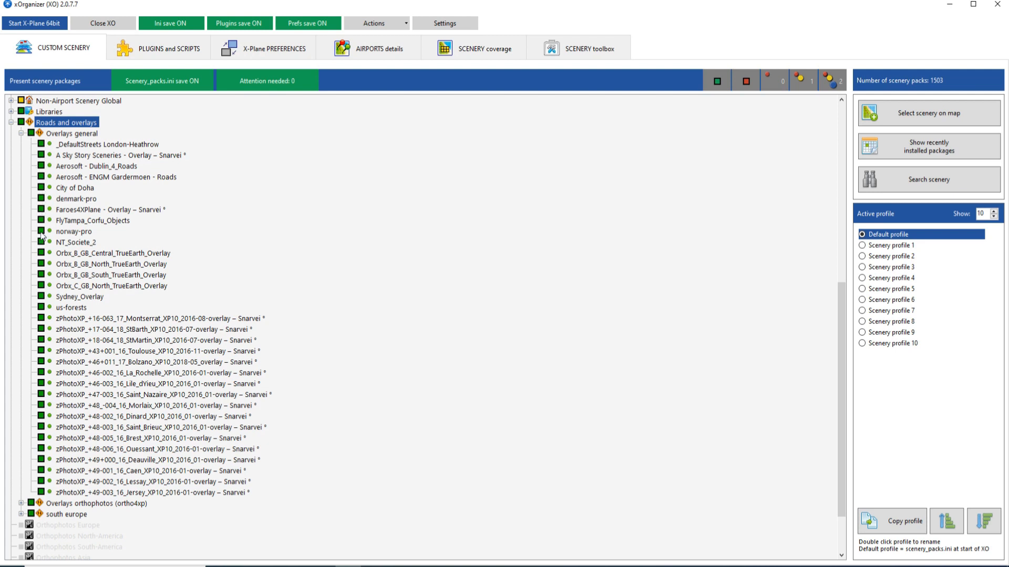
- Disable the denmark-pro package in Overlays general and enable it again
left_click(42, 200)
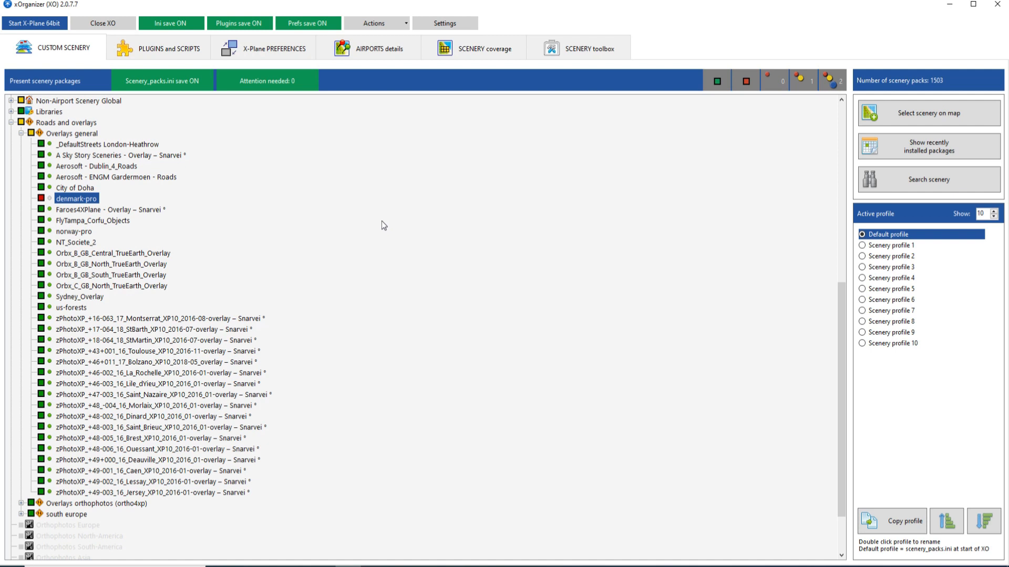
left_click(42, 199)
scroll(529, 428, "up", 10)
scroll(521, 427, "down", 6)
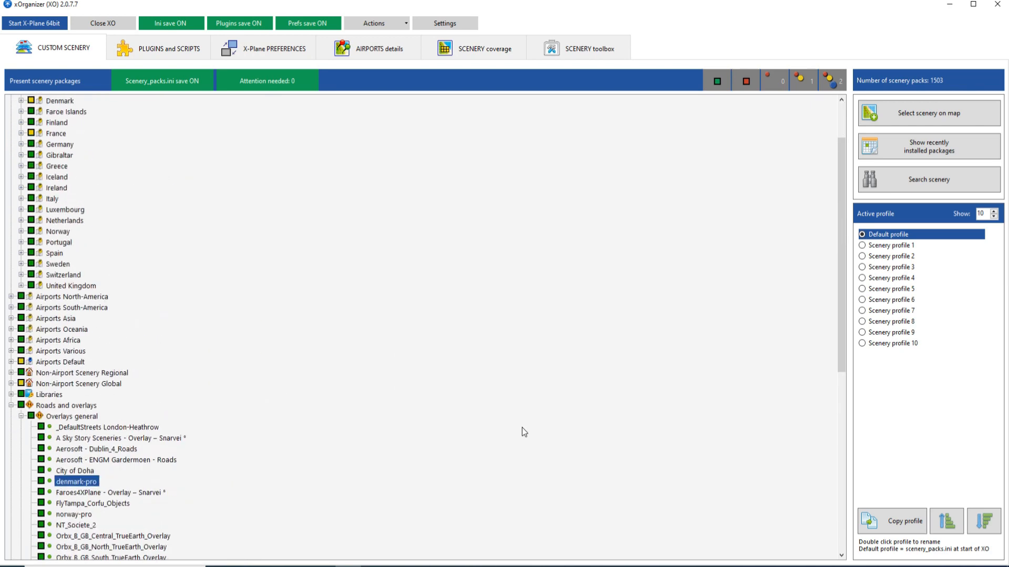
- Review where the overlay packages sit relative to the airport categories, and collapse Roads and overlays
scroll(518, 428, "down", 5)
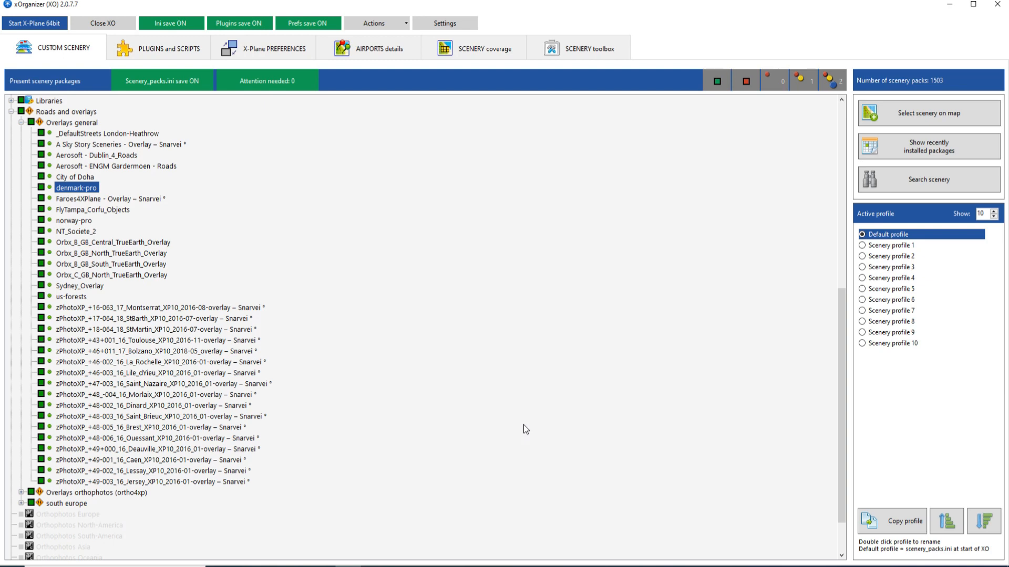
scroll(520, 439, "up", 7)
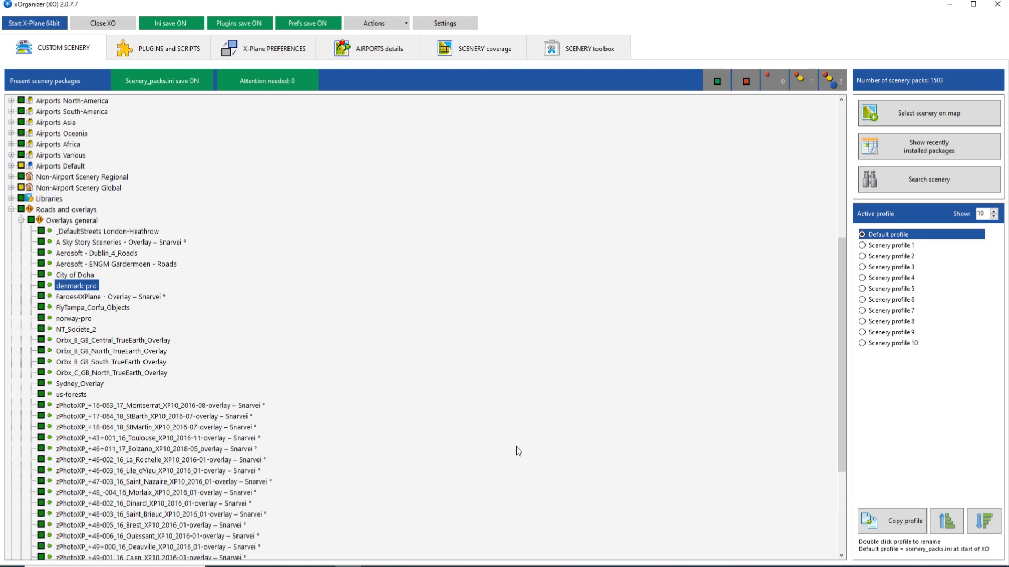
scroll(514, 450, "up", 4)
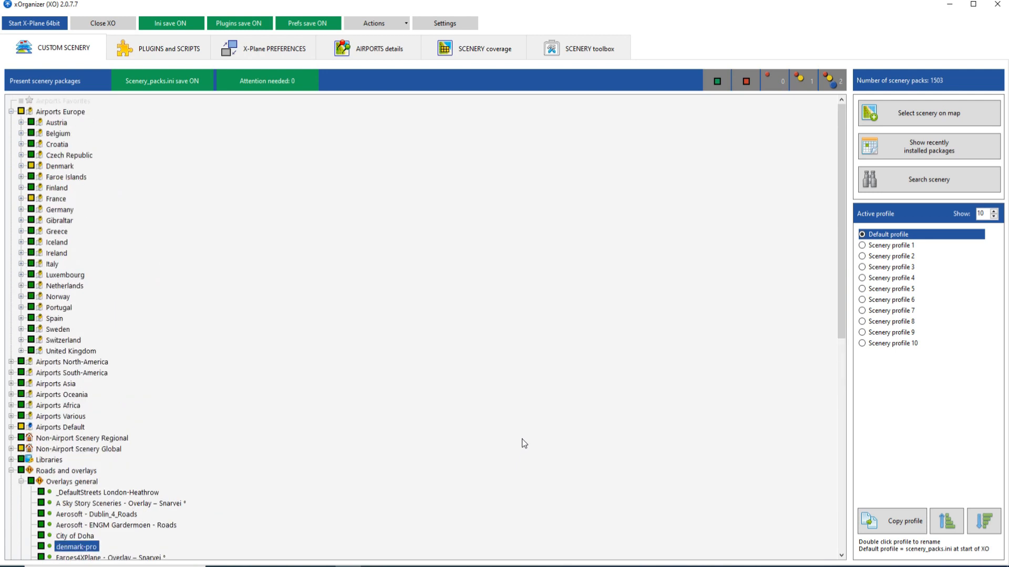
left_click(11, 471)
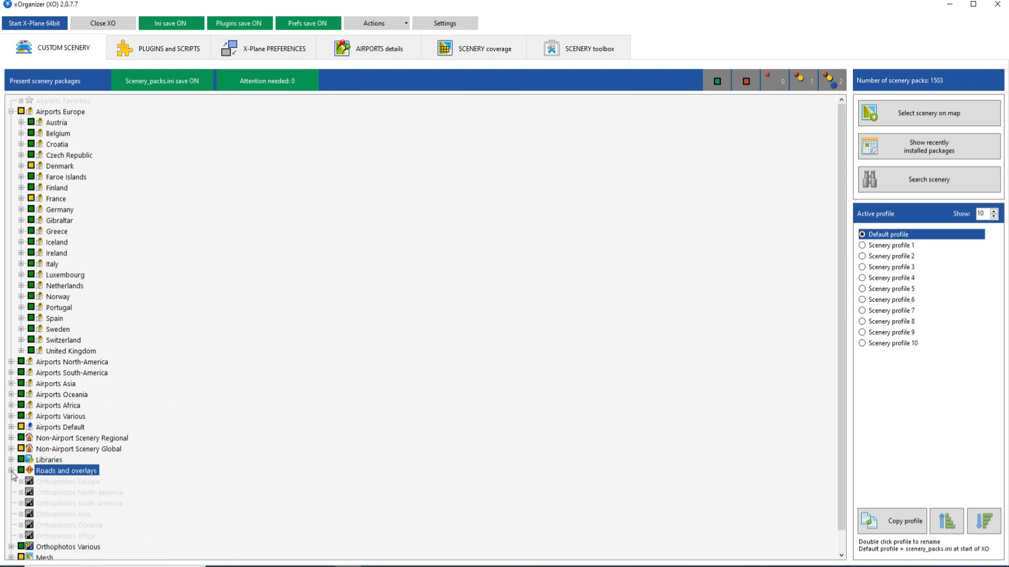
scroll(382, 425, "down", 1)
scroll(379, 428, "up", 1)
- Switch to the xOrganizer v2 store page in the browser and look through its enlarged product screenshots, closing the gallery
left_click(299, 566)
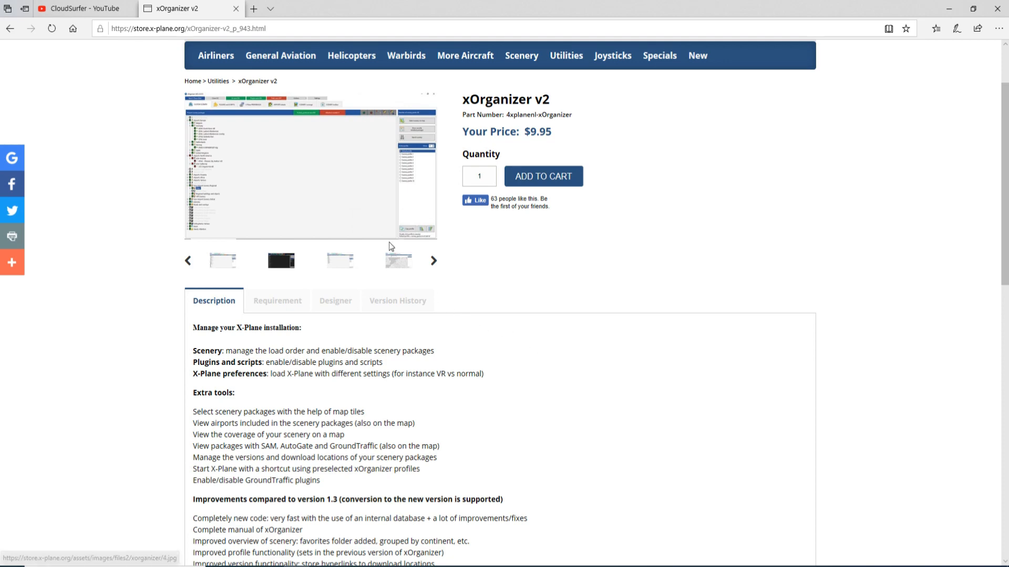
left_click(339, 262)
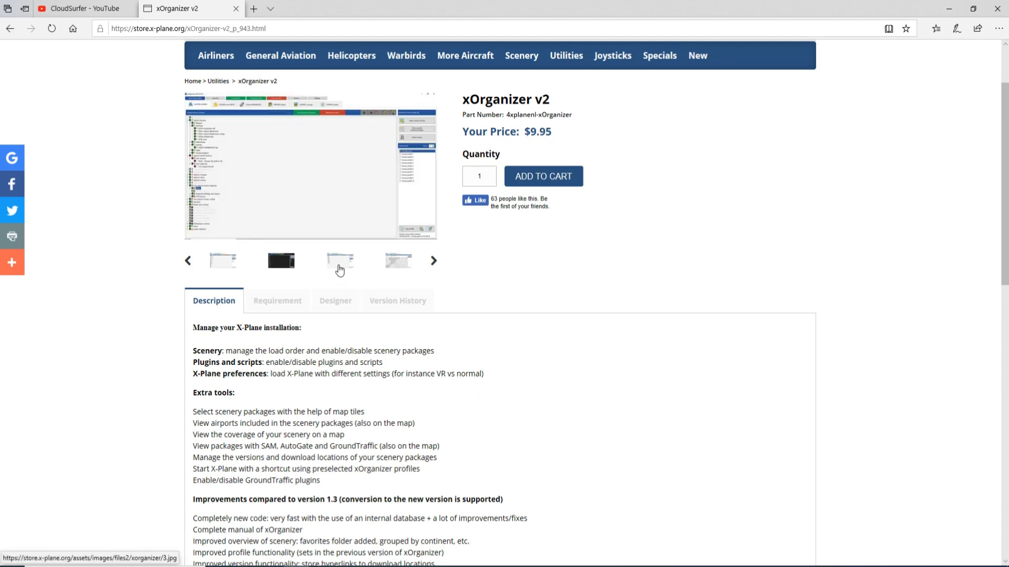
left_click(331, 196)
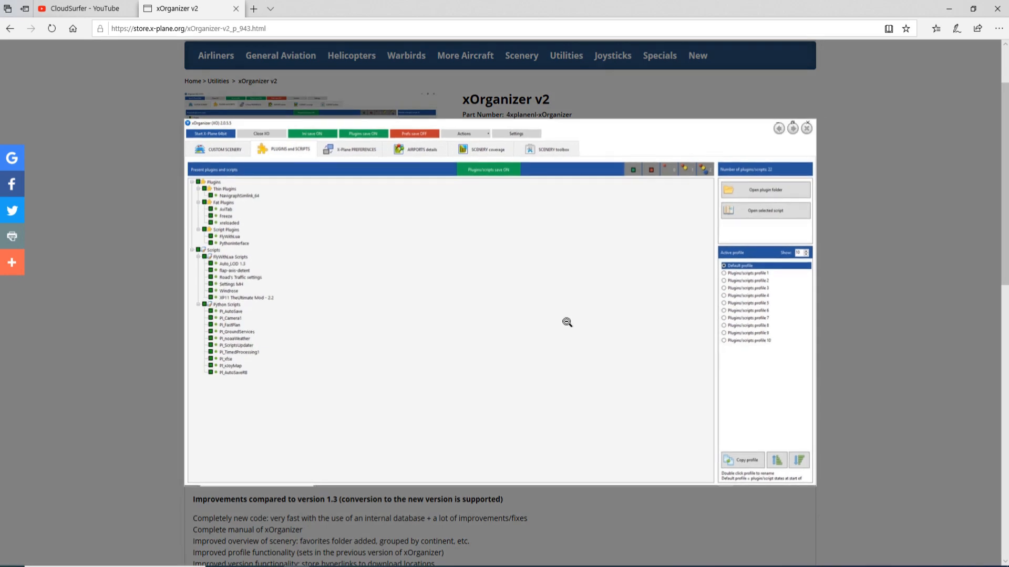
left_click(792, 129)
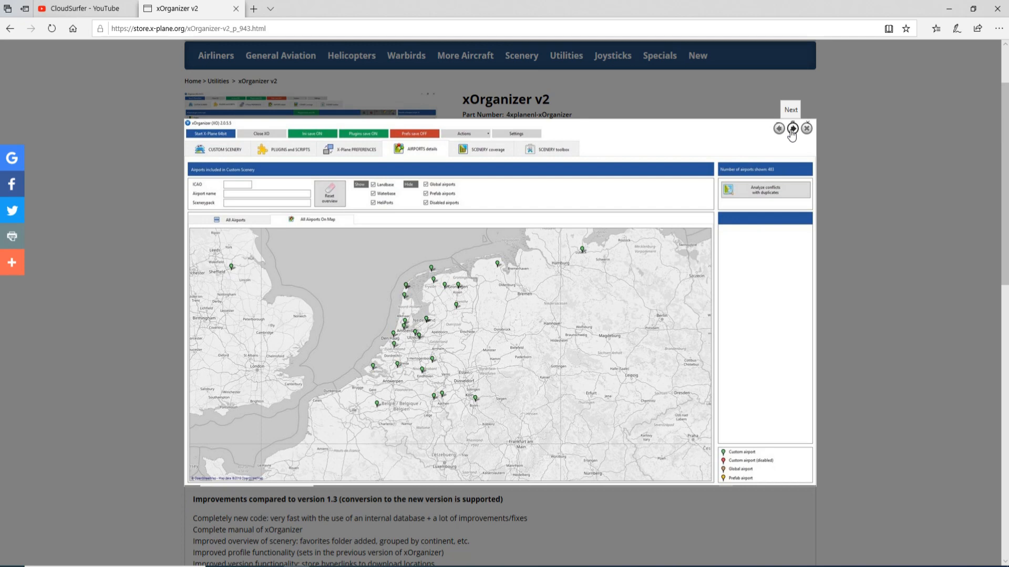
left_click(793, 130)
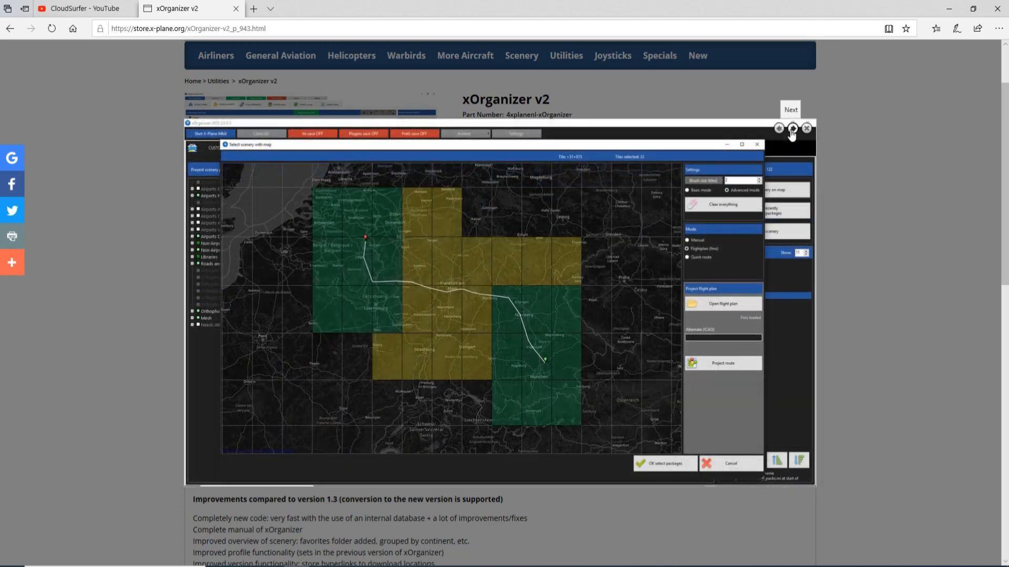
left_click(792, 130)
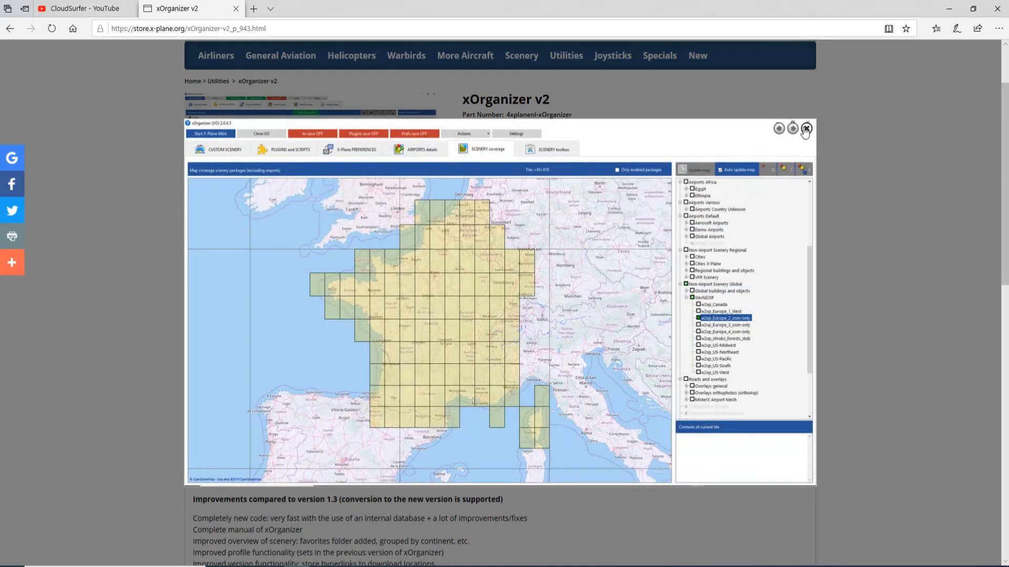
left_click(806, 129)
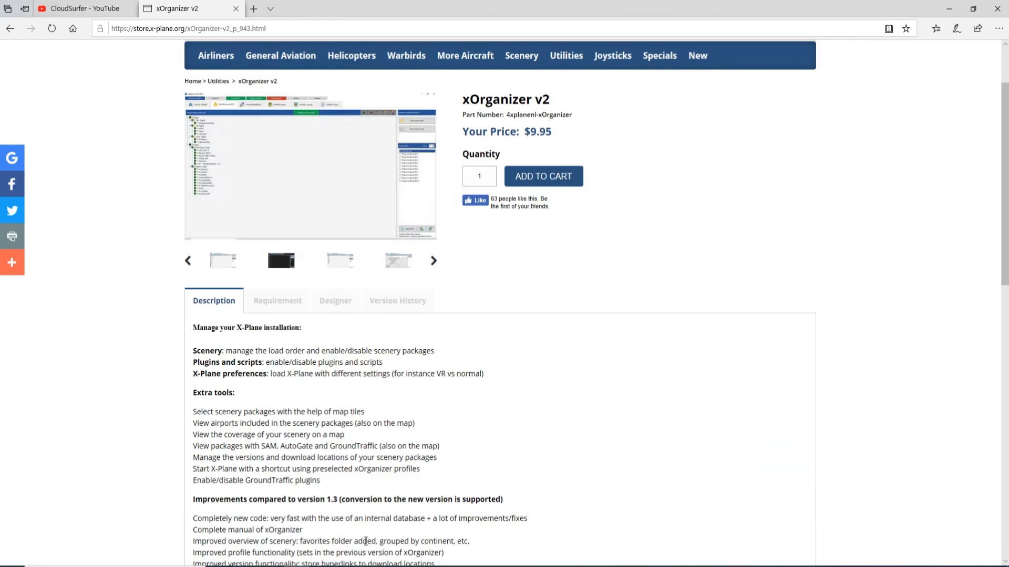
- Examine the feature description on the xOrganizer v2 store page and return to the xOrganizer program
mouse_move(348, 566)
scroll(590, 452, "down", 5)
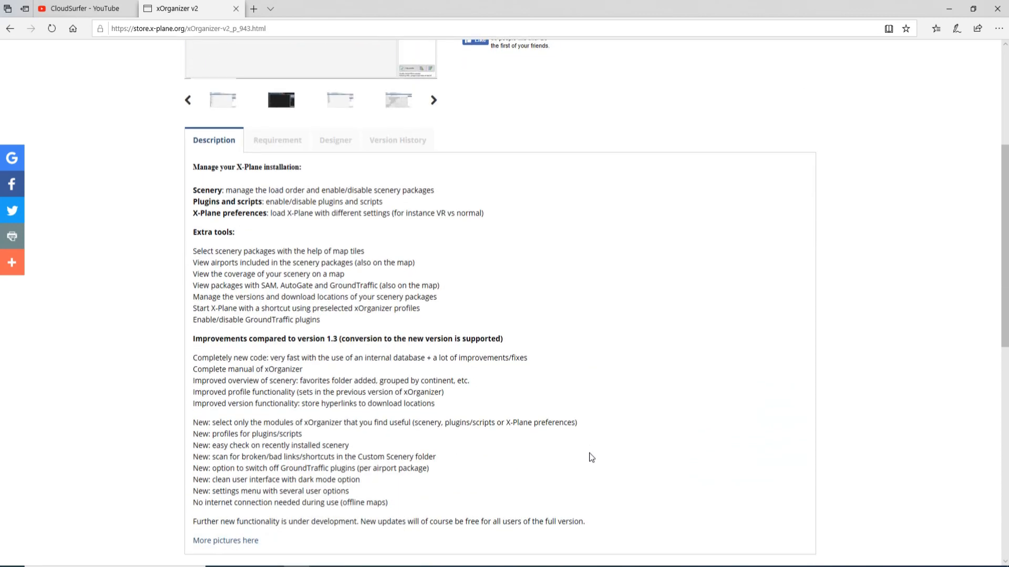
scroll(591, 456, "up", 6)
scroll(592, 458, "down", 3)
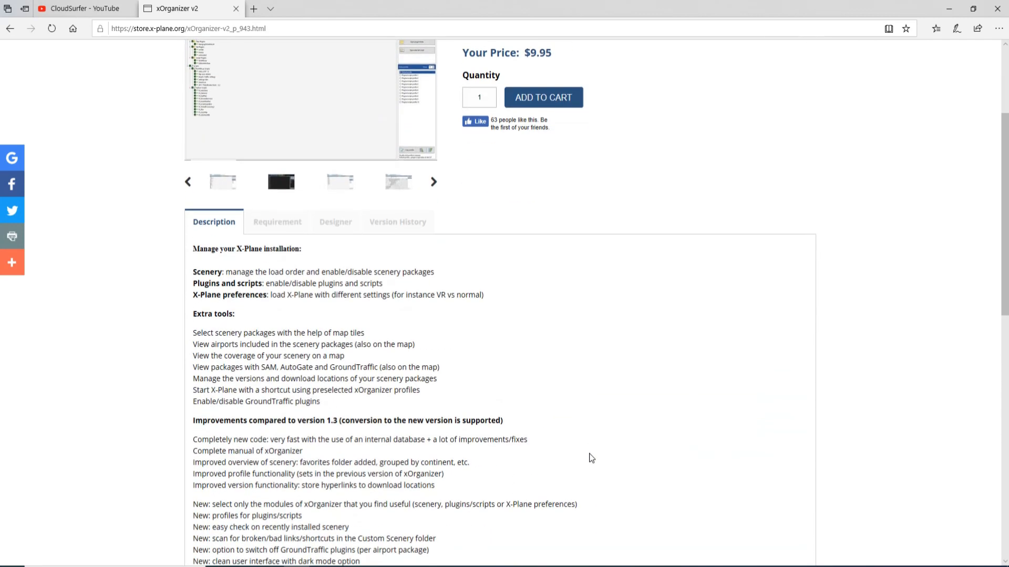
scroll(591, 459, "up", 3)
scroll(589, 460, "down", 3)
left_click(349, 566)
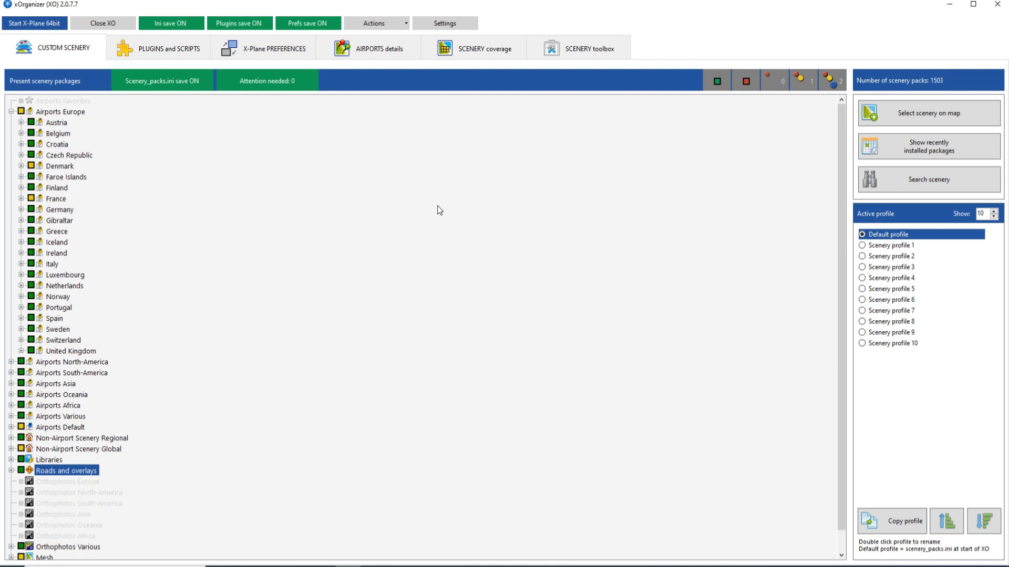
- Show the plugins and scripts overview and switch the AutoGate plugin off and back on
left_click(161, 54)
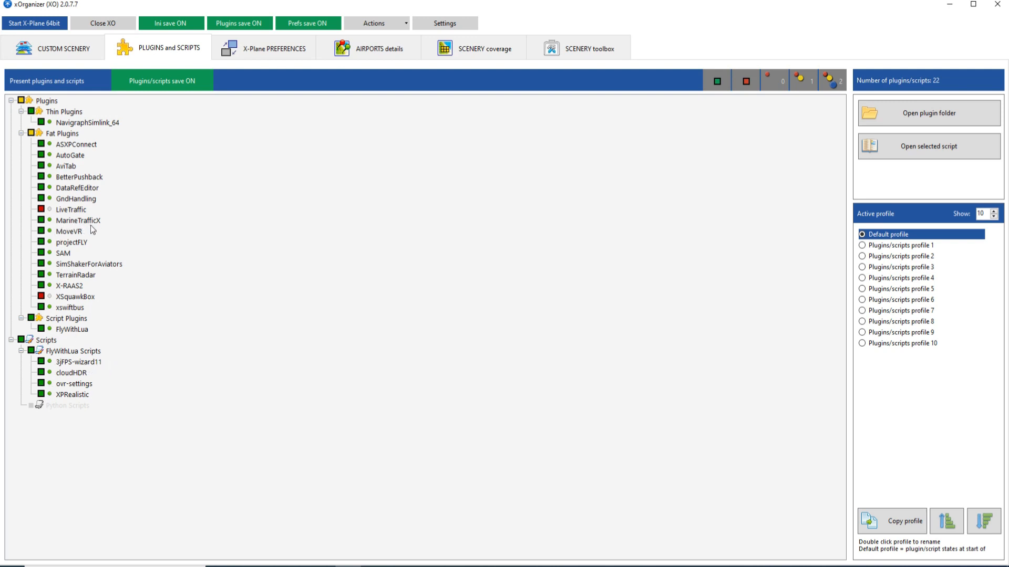
left_click(40, 156)
left_click(40, 155)
left_click(40, 154)
left_click(40, 155)
- Show all custom scenery airports on the map in the airports details and survey their distribution across Europe and the world
left_click(354, 52)
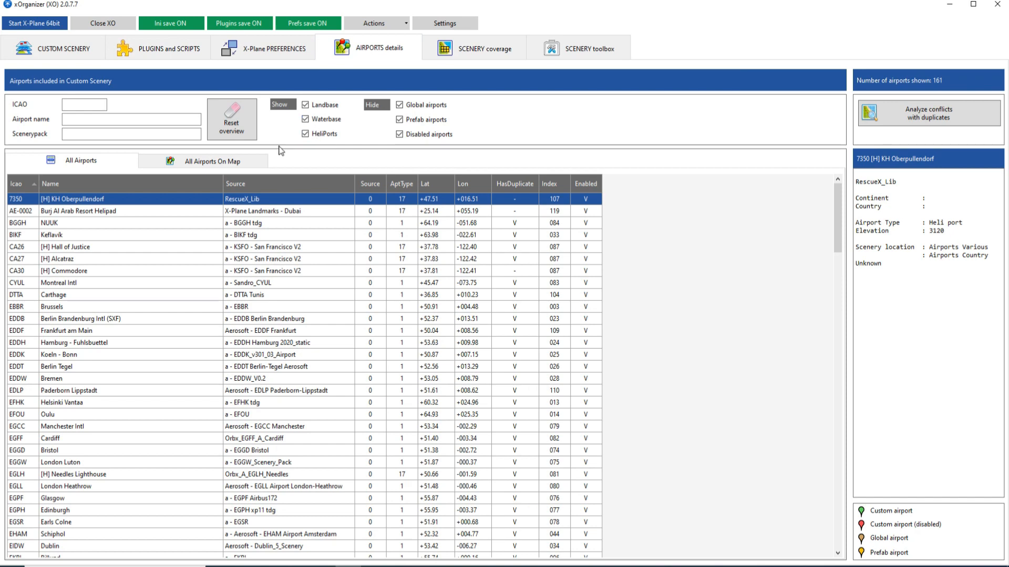
left_click(221, 162)
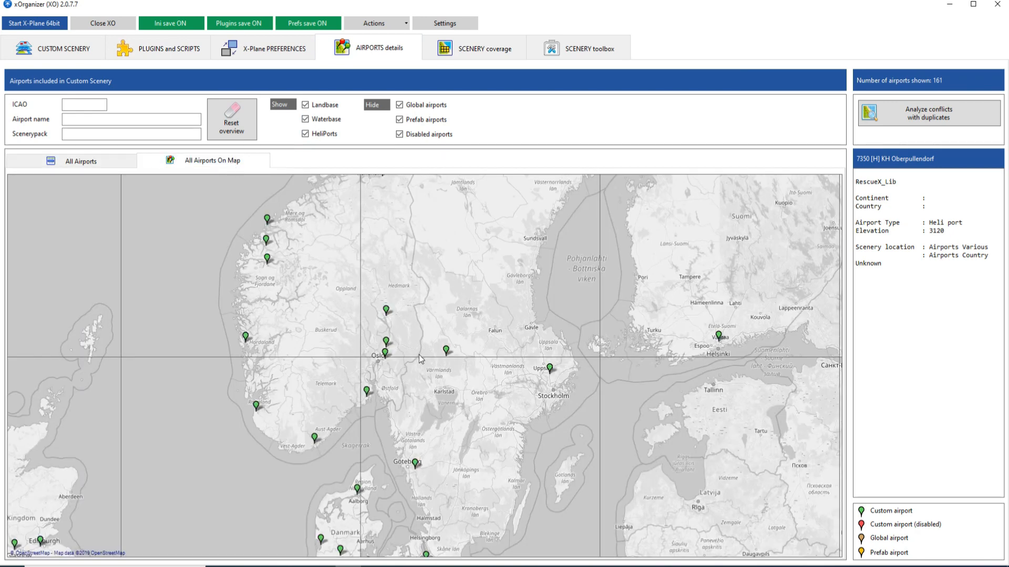
scroll(419, 359, "down", 1)
scroll(420, 304, "down", 1)
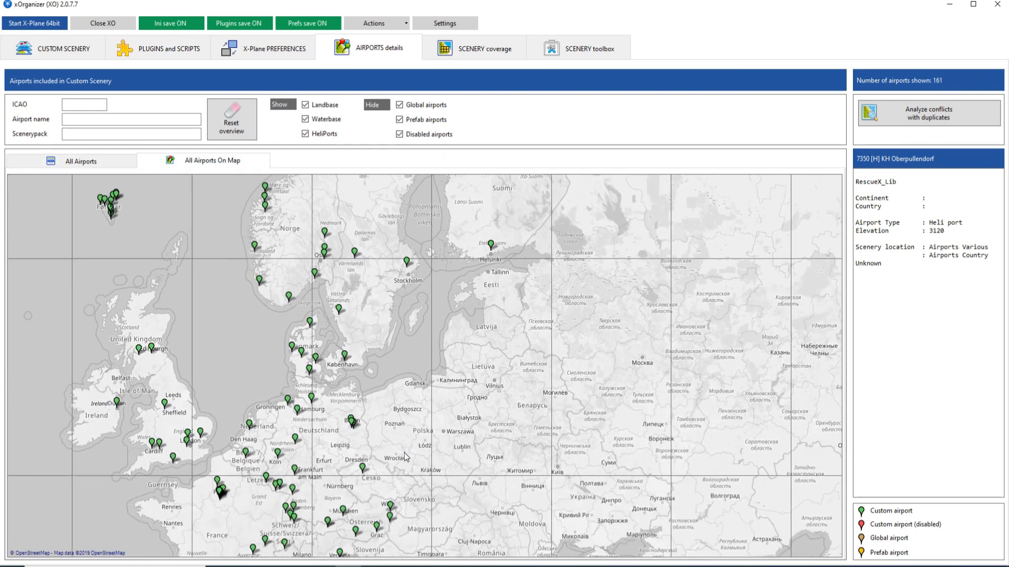
scroll(468, 452, "up", 1)
left_click_drag(541, 435, 457, 313)
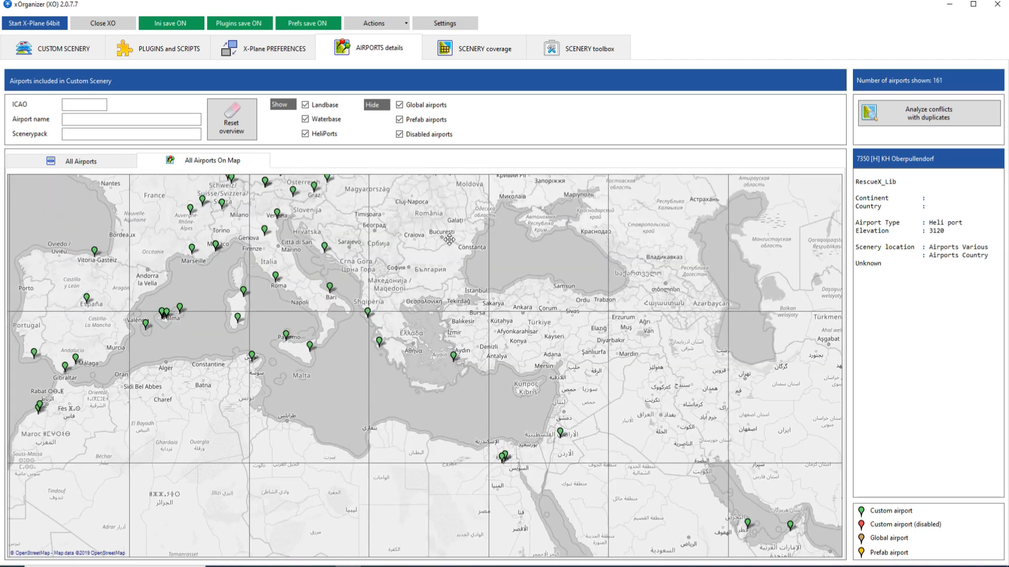
scroll(489, 377, "down", 3)
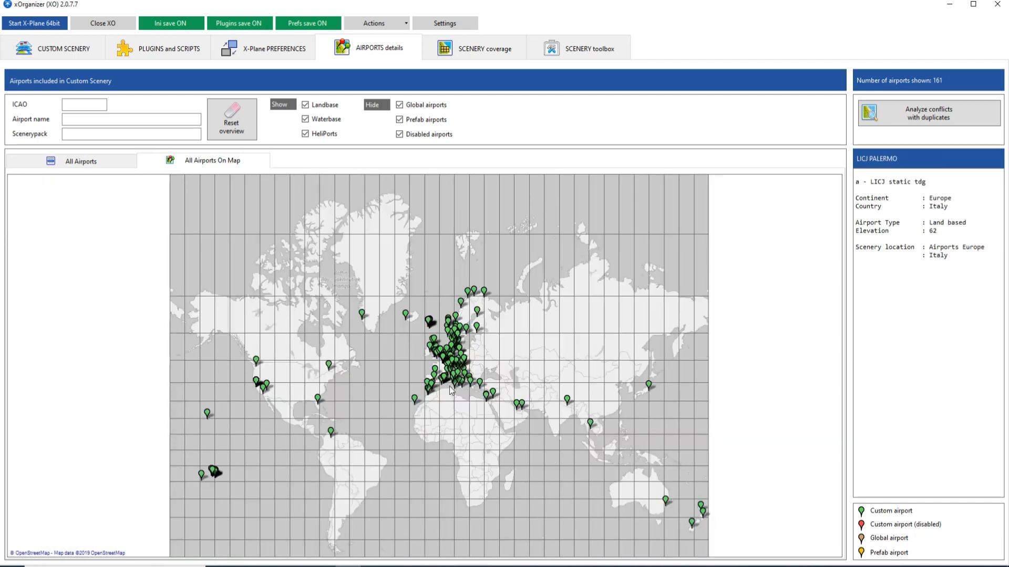
scroll(346, 406, "up", 2)
scroll(364, 392, "down", 1)
left_click_drag(363, 392, 311, 422)
left_click_drag(648, 297, 612, 325)
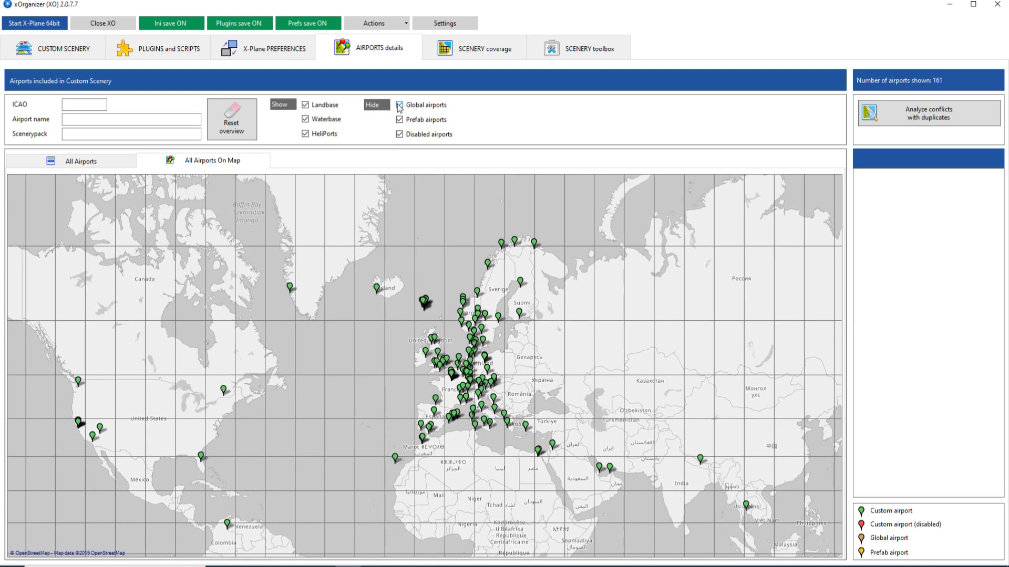
- Locate Stockholm Arlanda on the airports map in Sweden and display its airport details
scroll(513, 387, "up", 2)
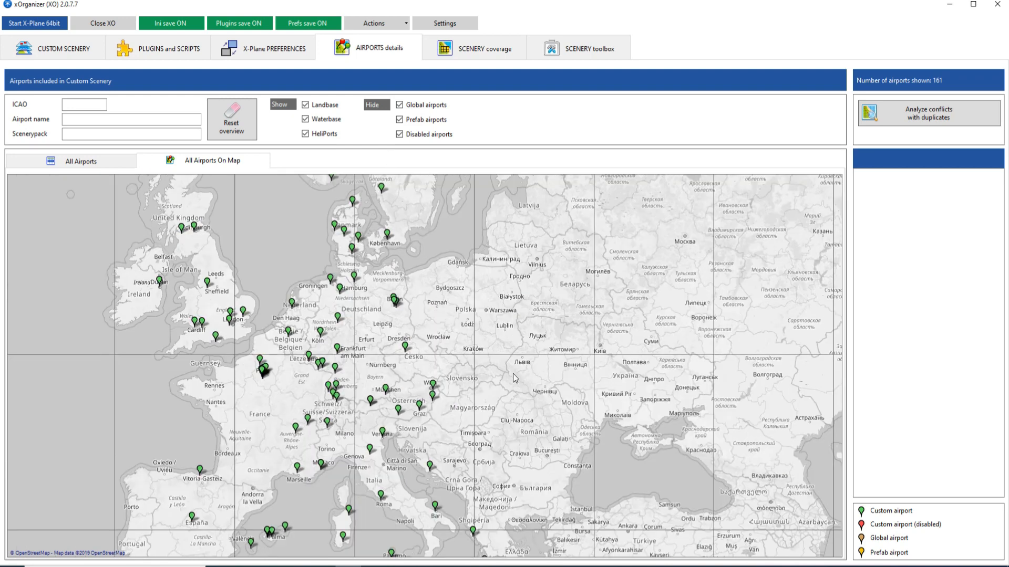
scroll(449, 330, "up", 2)
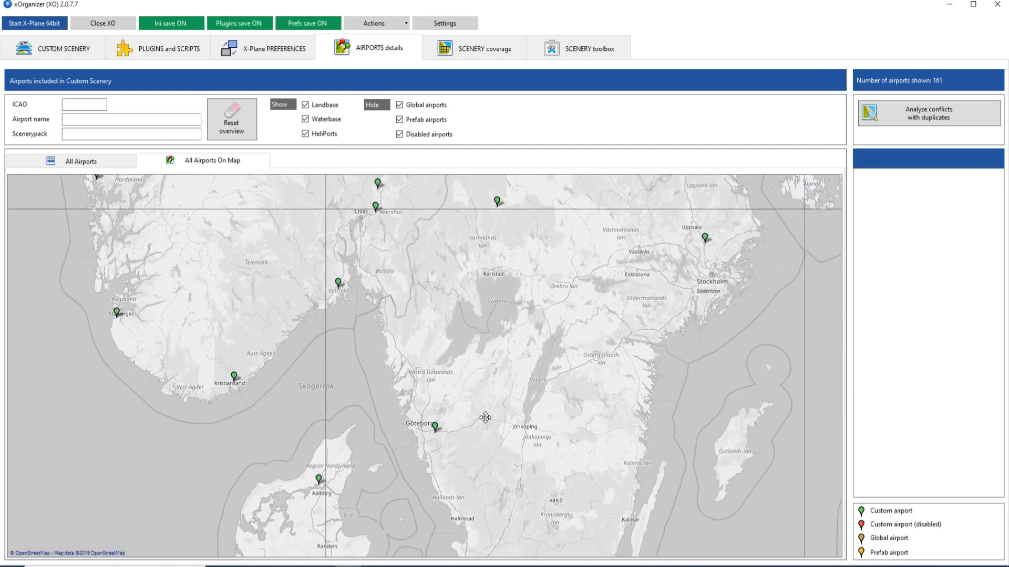
left_click_drag(529, 380, 465, 448)
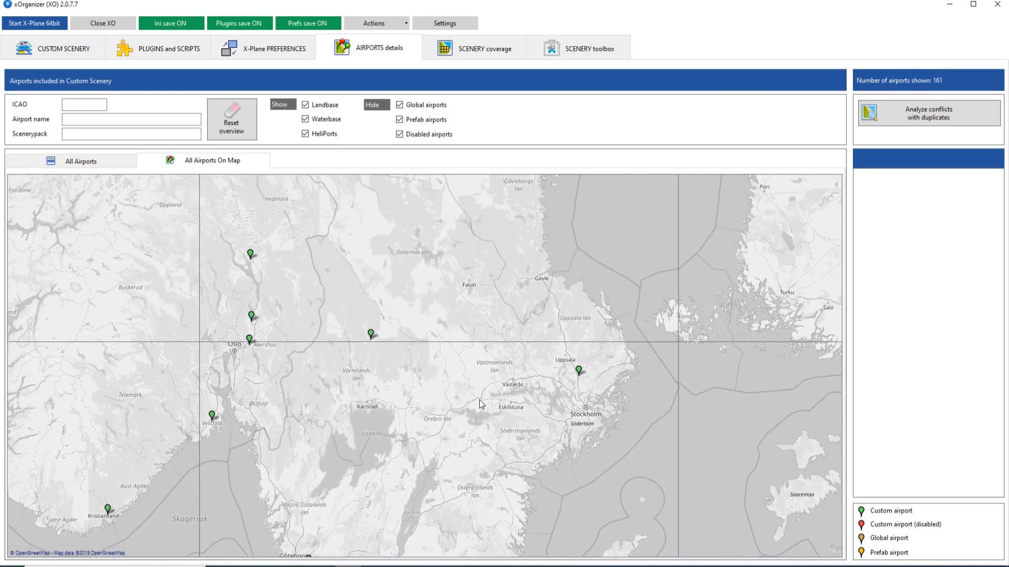
left_click(579, 369)
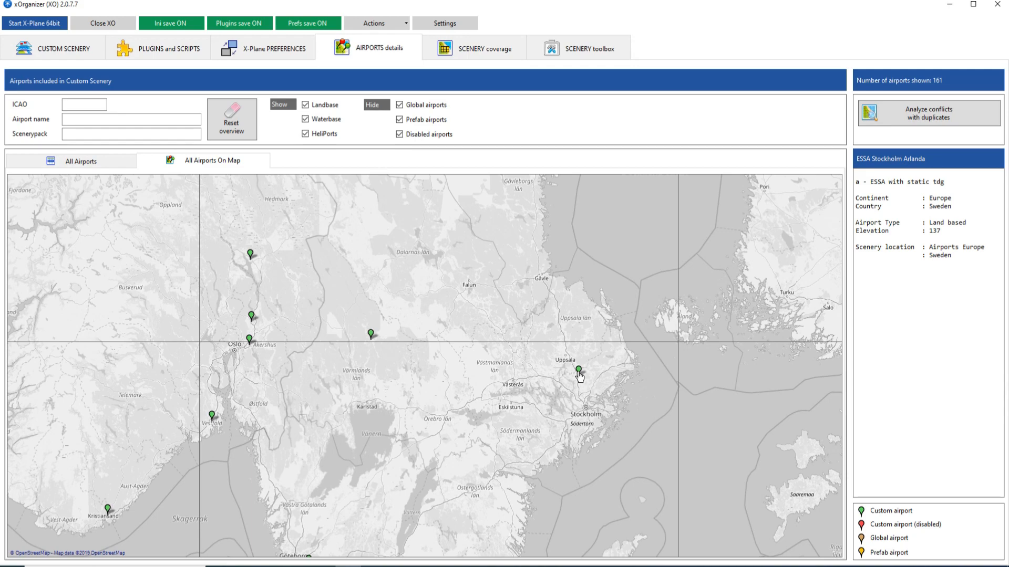
- Locate Cardiff on the airports map in the United Kingdom and display its airport details
scroll(494, 438, "down", 2)
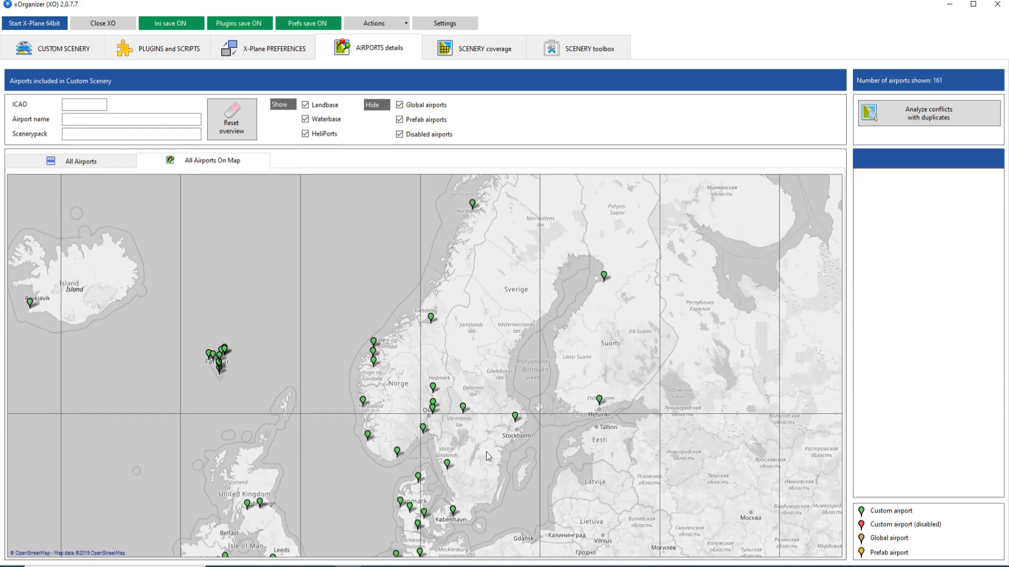
scroll(354, 407, "up", 2)
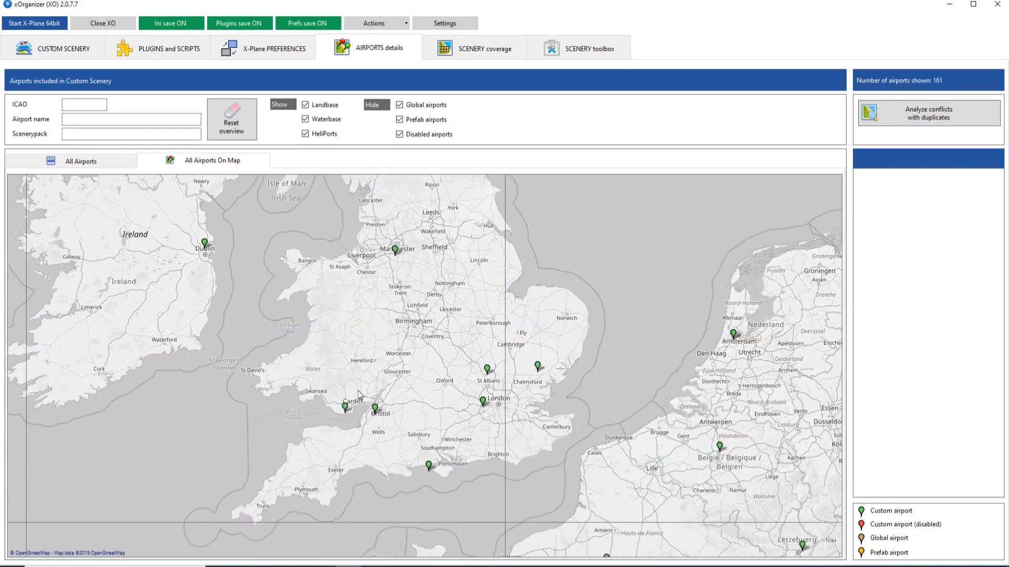
left_click(344, 409)
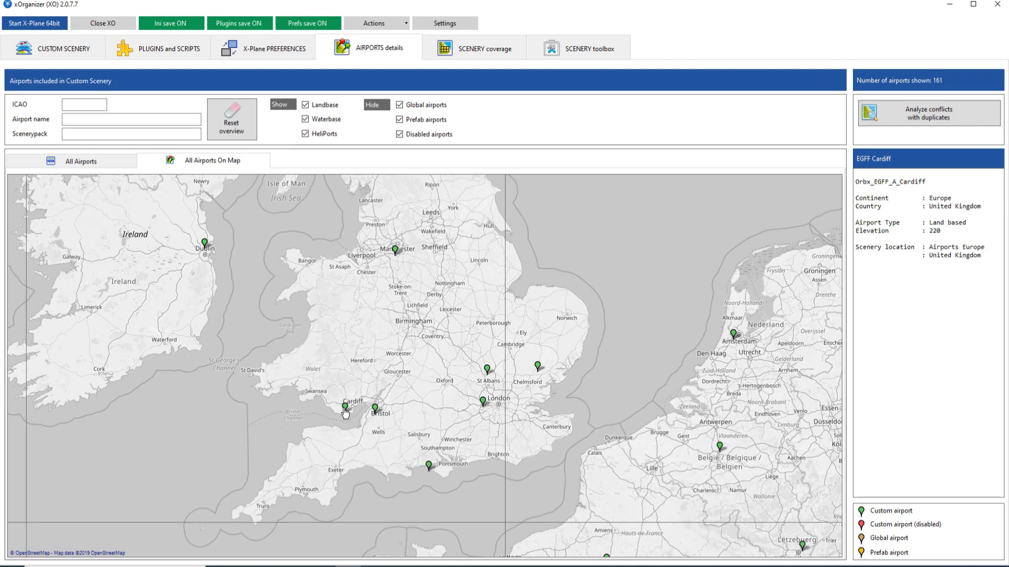
- Survey the custom airports across continental Europe on the map and display the airport details of Bologna in Italy
scroll(516, 284, "down", 2)
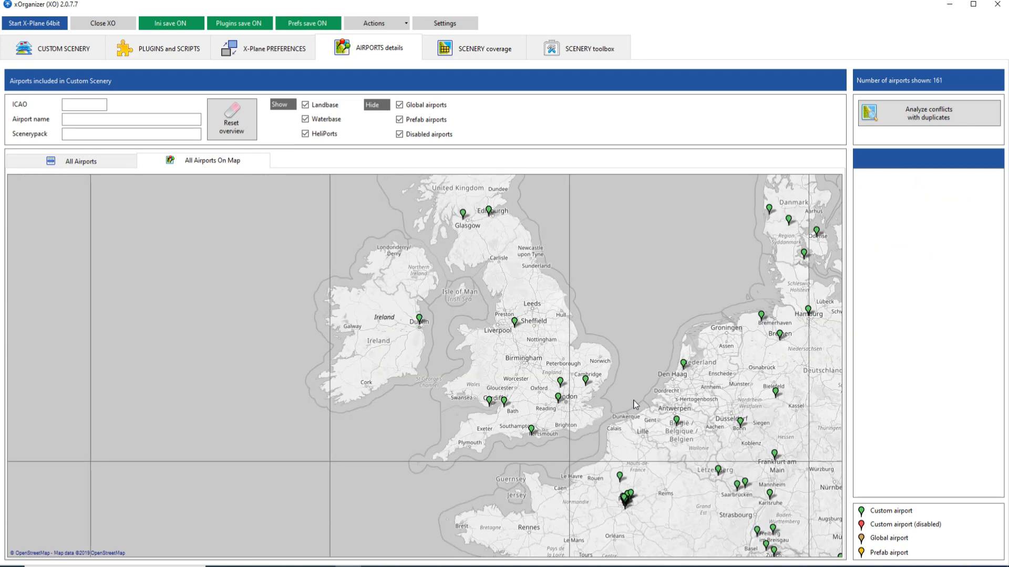
left_click_drag(625, 437, 556, 374)
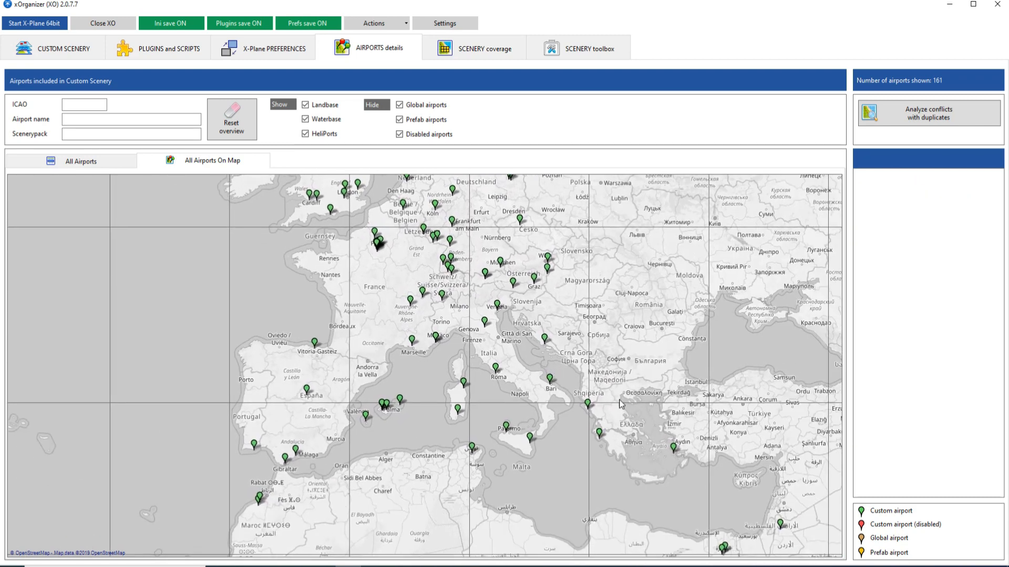
left_click_drag(638, 398, 617, 395)
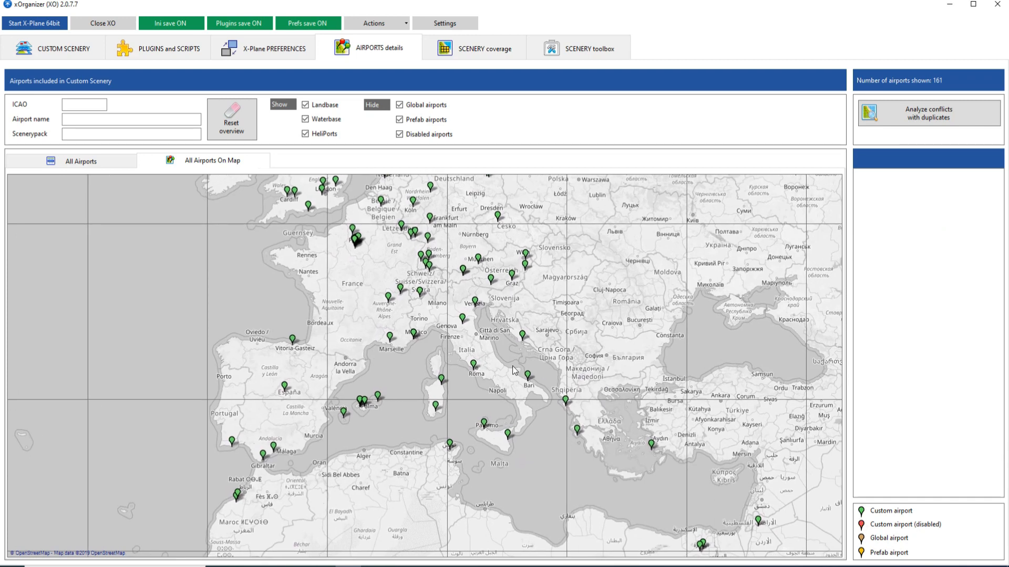
left_click_drag(607, 293, 609, 341)
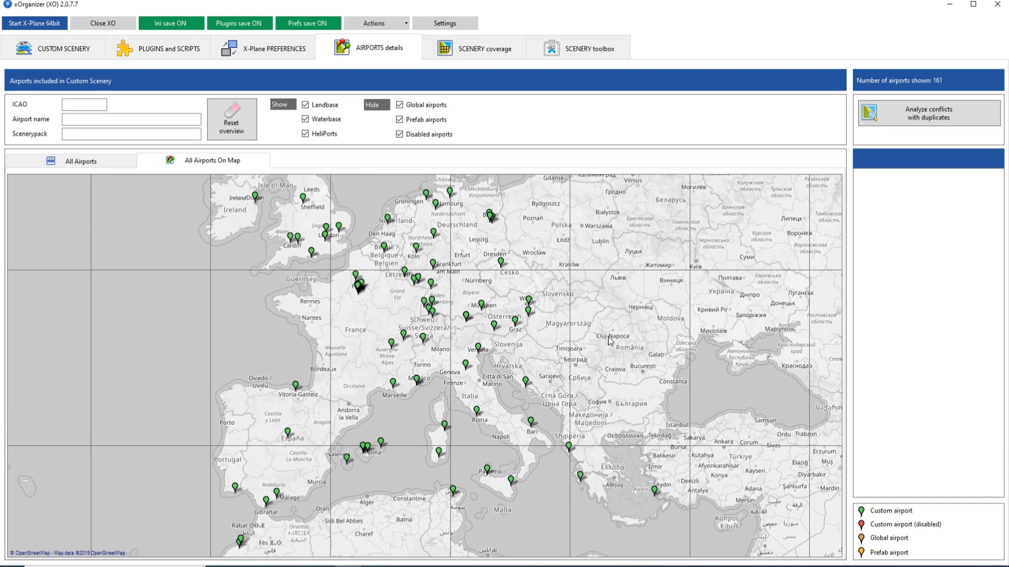
left_click(466, 364)
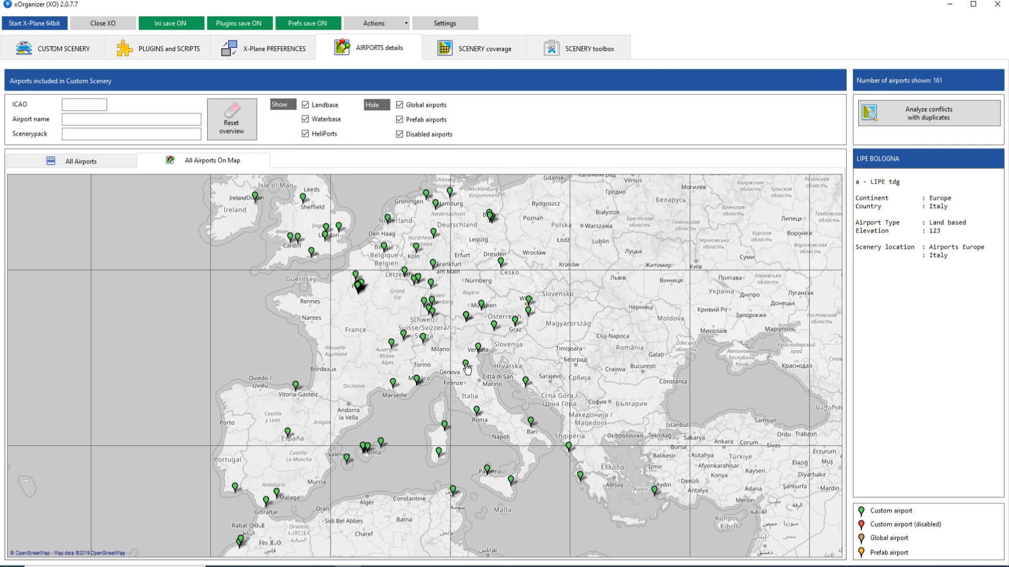
- Browse the full list of custom scenery airports and return to the map of all airports
left_click(92, 163)
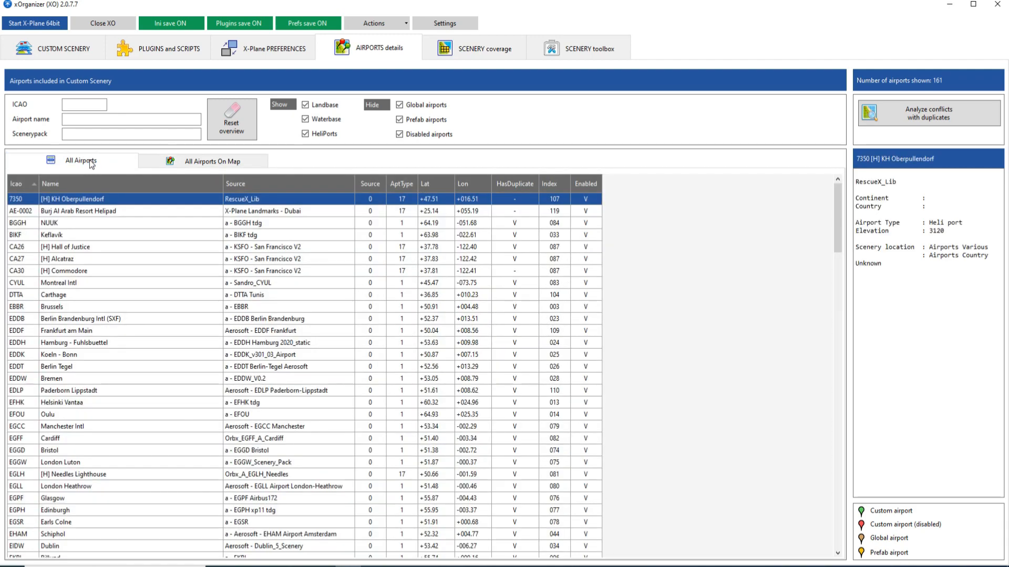
scroll(307, 317, "down", 8)
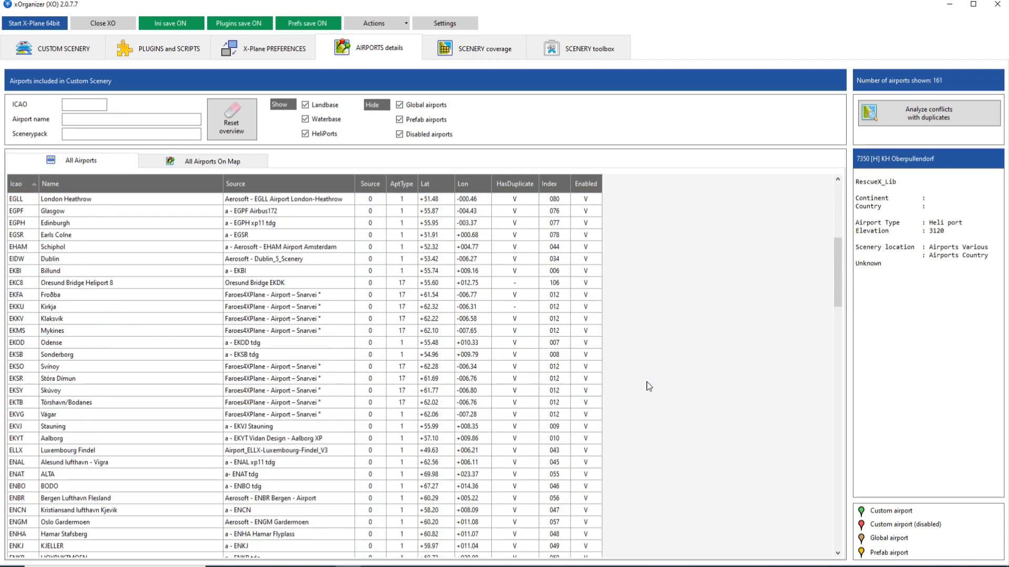
mouse_move(838, 276)
left_mouse_down()
mouse_move(838, 518)
mouse_move(835, 279)
left_mouse_up()
scroll(814, 236, "up", 8)
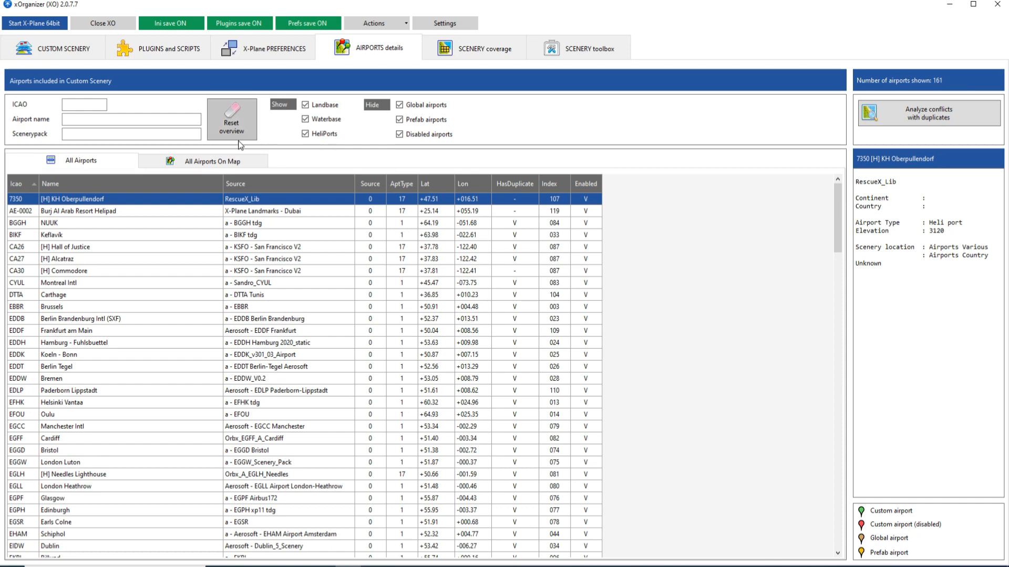
left_click(219, 163)
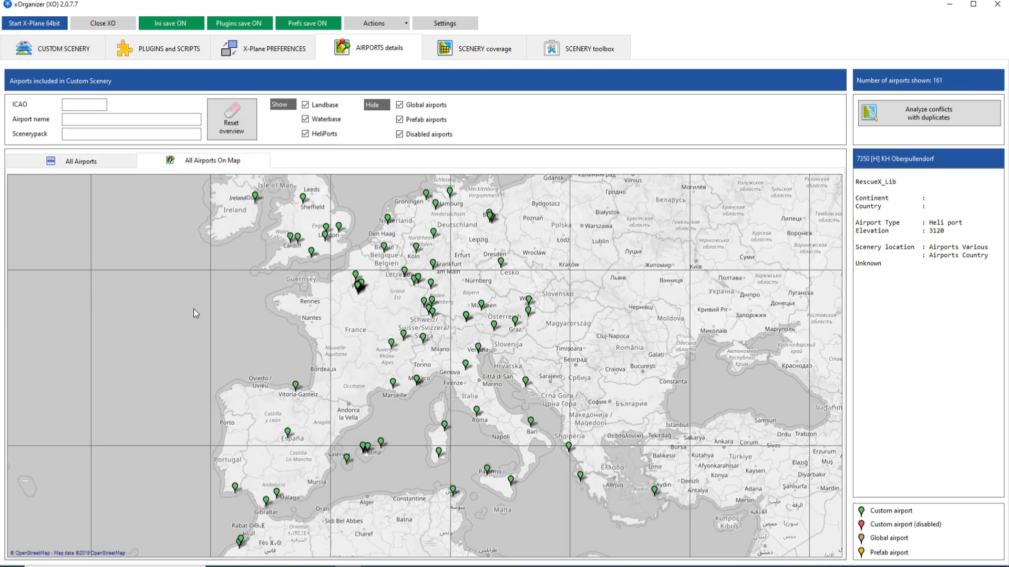
scroll(200, 331, "down", 1)
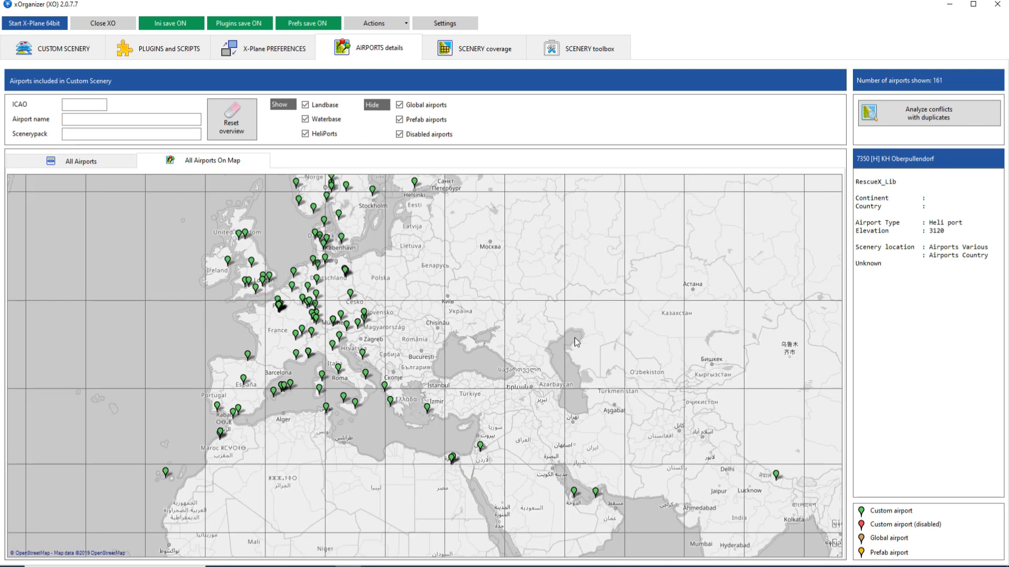
- Return to the custom scenery overview and expand the Needs Attention category to show its error subcategories
left_click(61, 48)
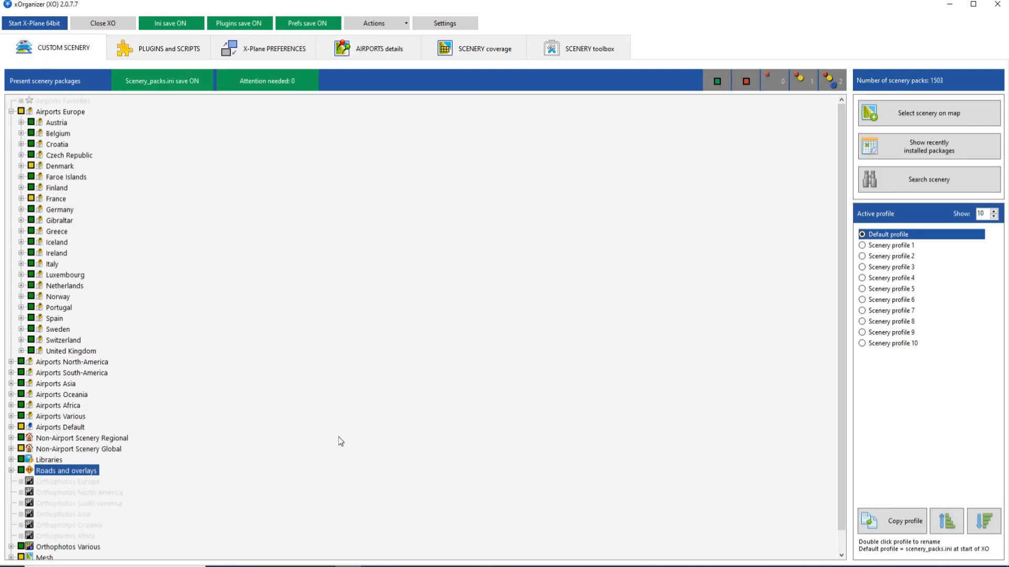
scroll(341, 441, "down", 1)
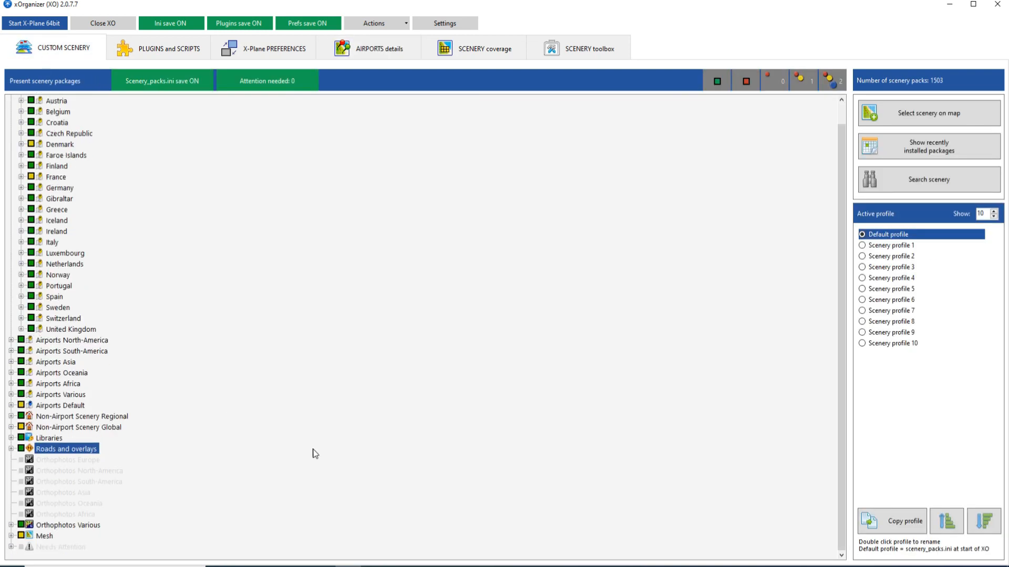
left_click(11, 547)
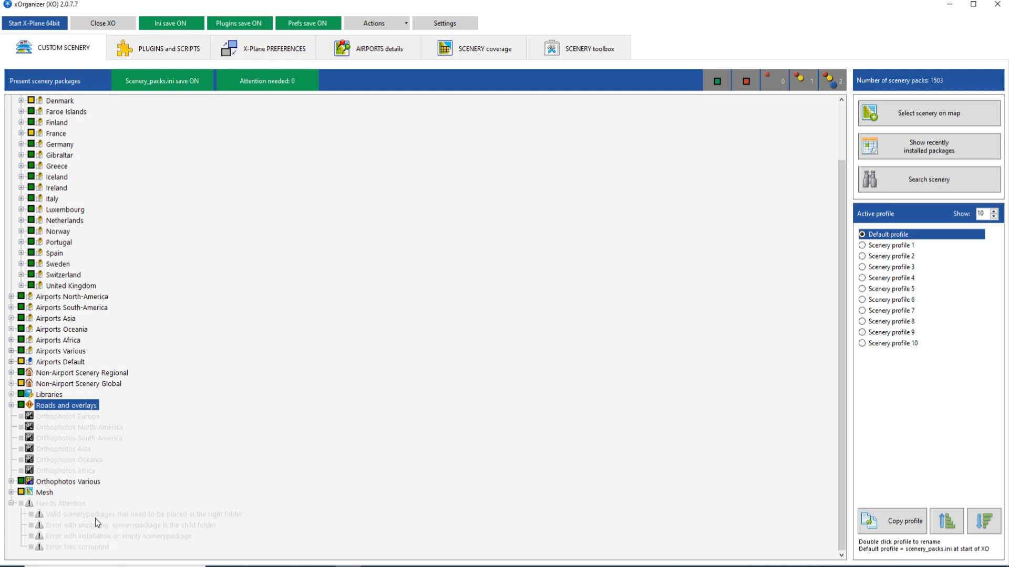
scroll(584, 444, "up", 2)
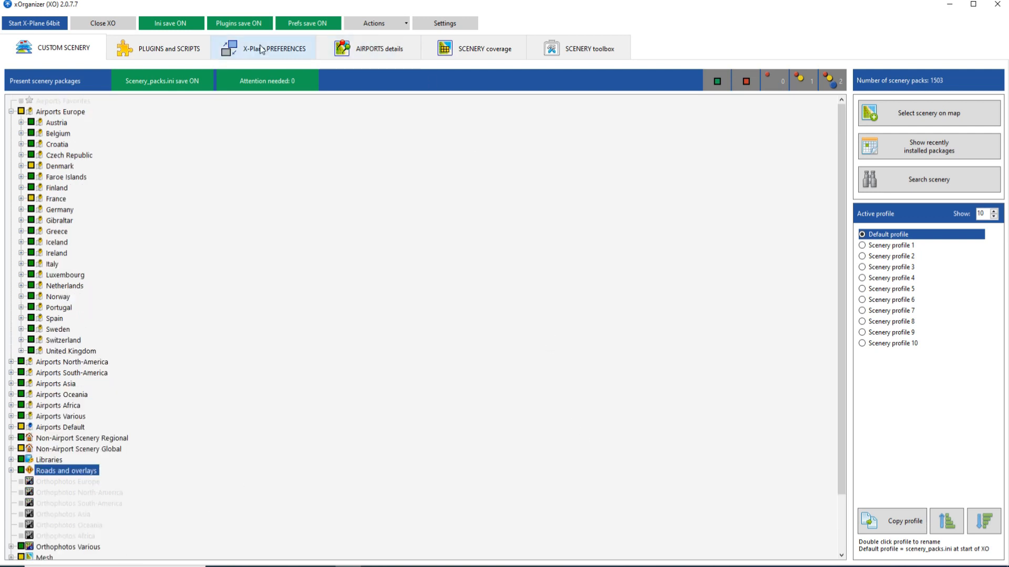
- Open the scenery coverage map and switch on the Orthophotos Various category to draw its tiles
left_click(475, 50)
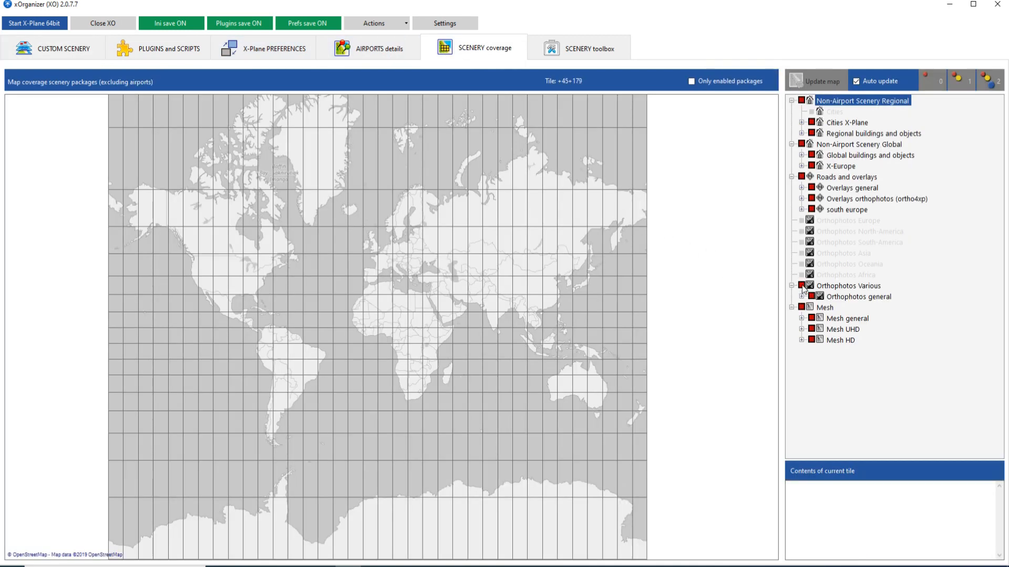
left_click(802, 287)
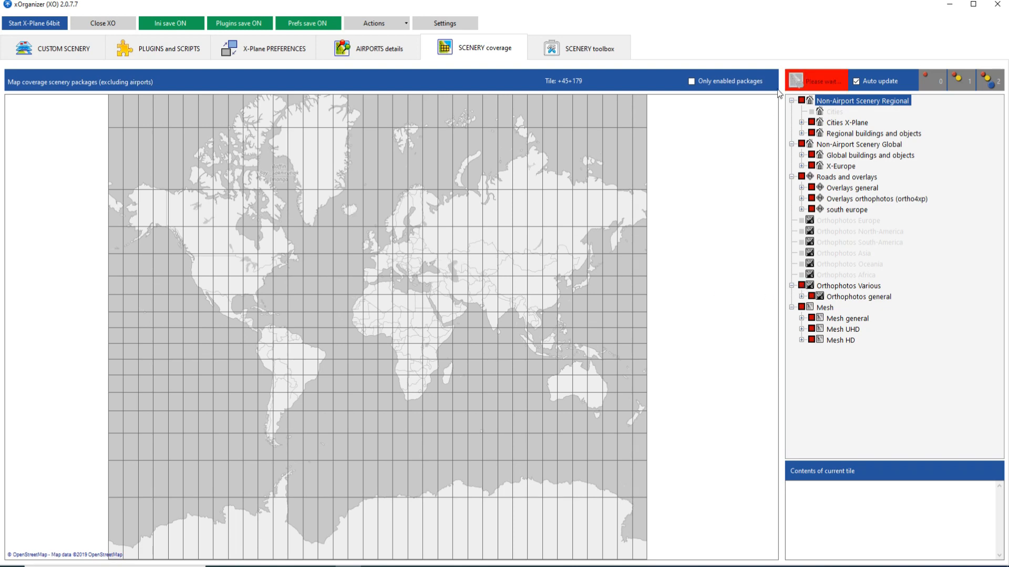
scroll(388, 234, "up", 1)
scroll(399, 258, "up", 3)
scroll(407, 268, "down", 3)
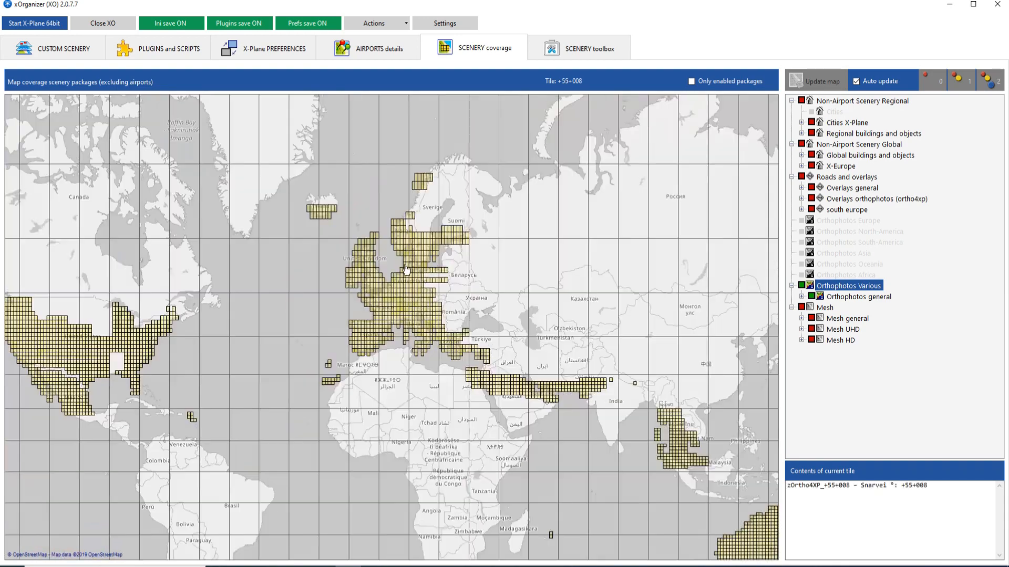
- Survey the orthophoto tile coverage over Europe, Iceland and the rest of the world
scroll(419, 258, "up", 2)
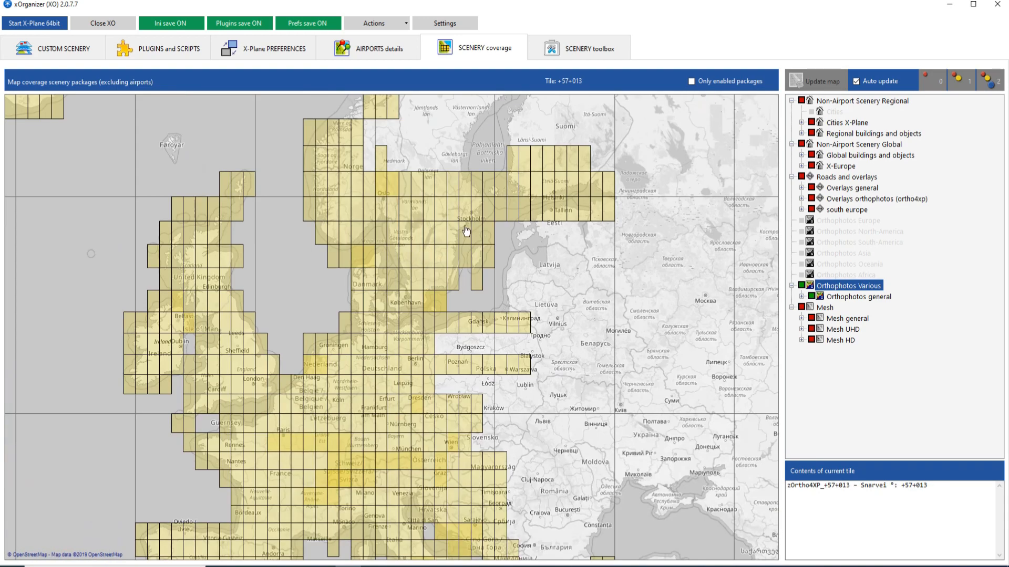
left_click_drag(310, 252, 444, 295)
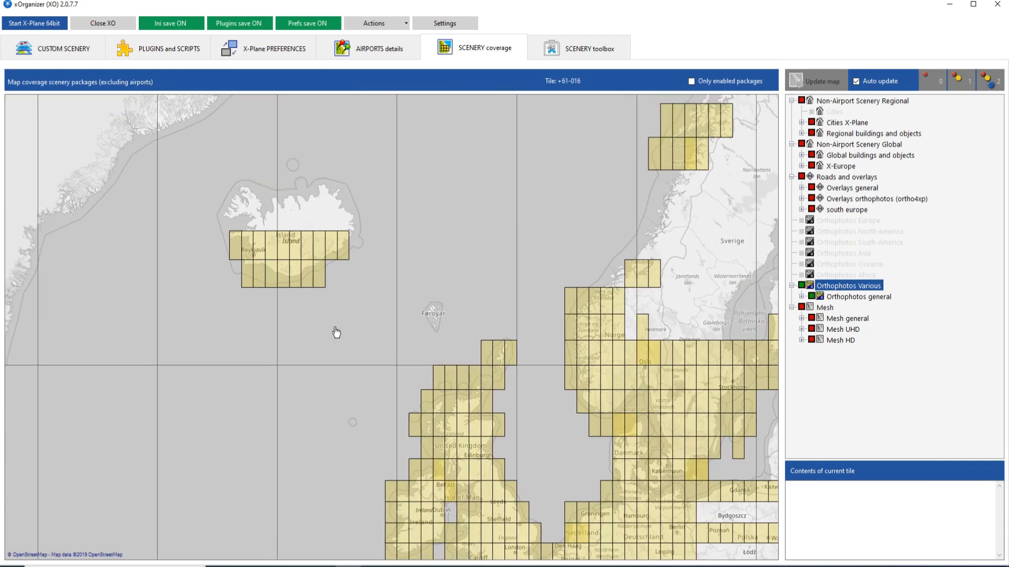
scroll(332, 337, "down", 1)
scroll(534, 287, "down", 1)
scroll(534, 338, "down", 1)
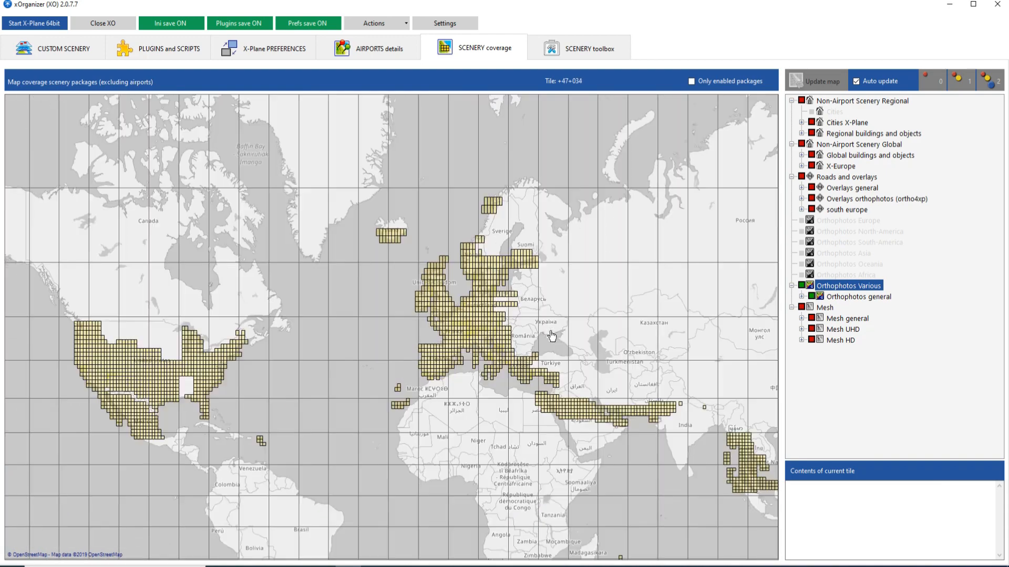
left_click_drag(581, 372, 408, 168)
left_click_drag(525, 357, 620, 452)
left_click_drag(422, 405, 542, 473)
left_click_drag(414, 365, 381, 377)
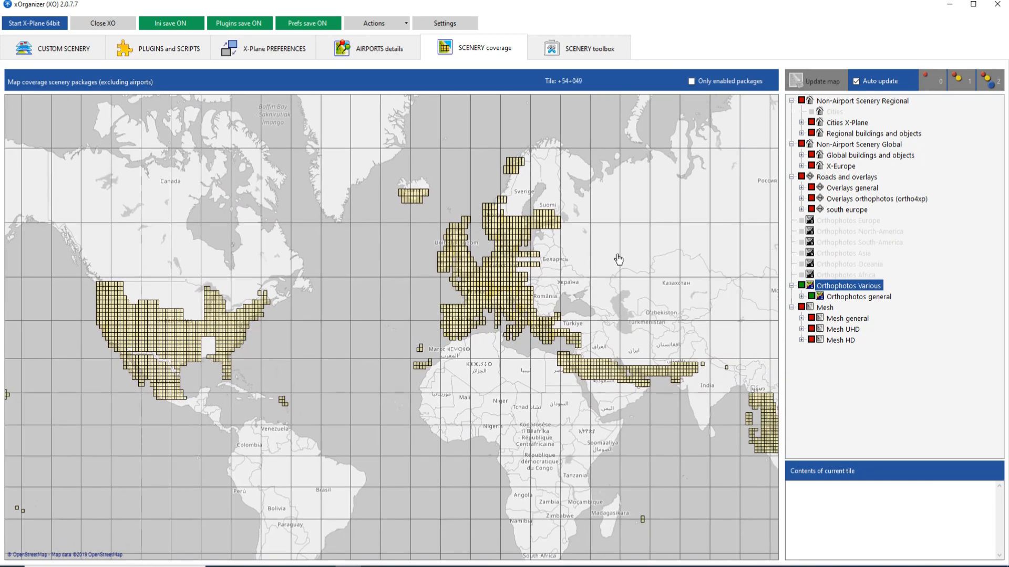
- Examine the orthophoto tiles over Central Europe, the Alps and Scandinavia more closely on the coverage map
scroll(547, 219, "up", 1)
scroll(459, 302, "up", 2)
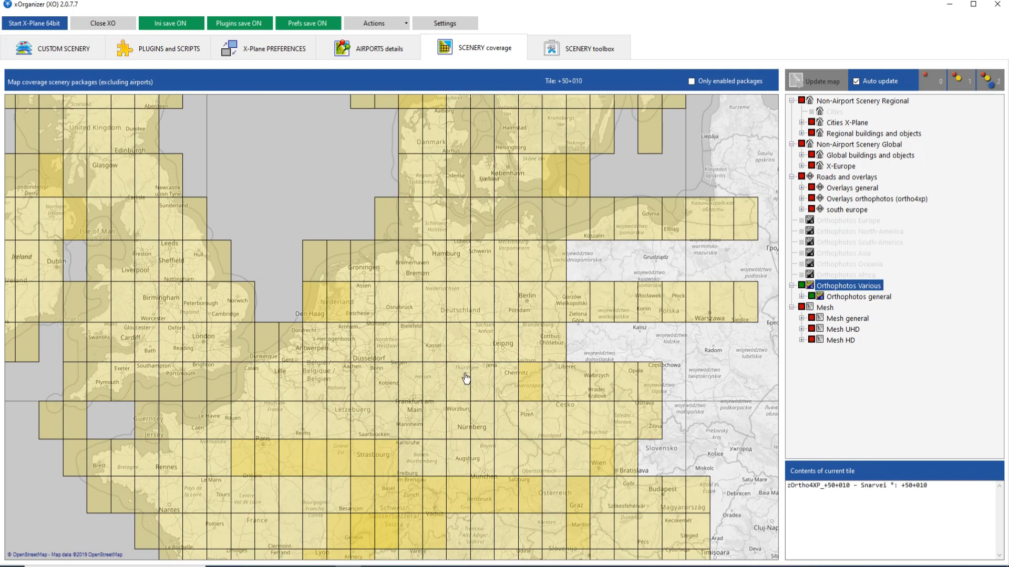
left_click_drag(723, 400, 704, 234)
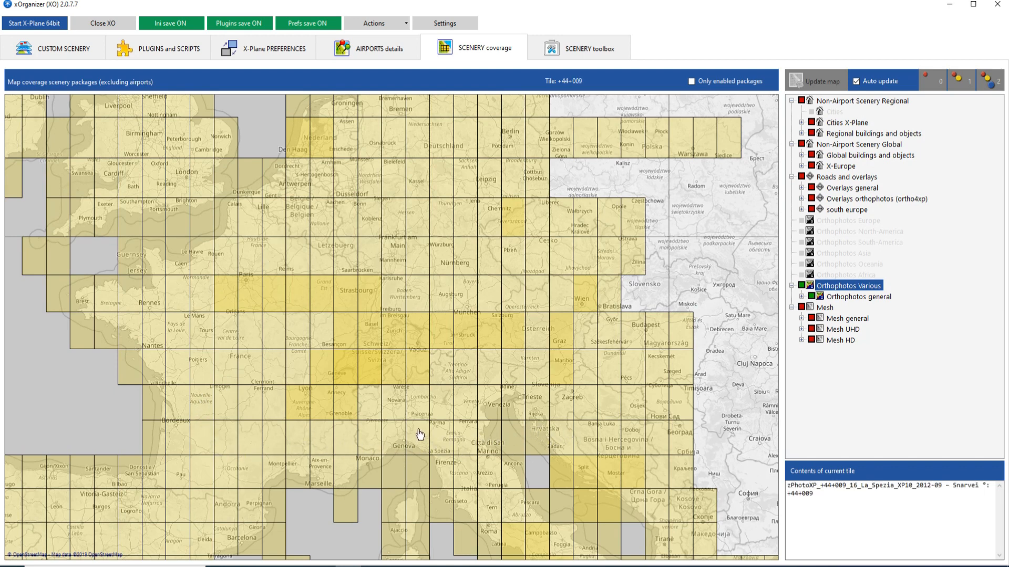
left_click_drag(441, 240, 462, 396)
left_click_drag(442, 310, 456, 436)
left_click_drag(499, 345, 480, 443)
scroll(483, 407, "down", 1)
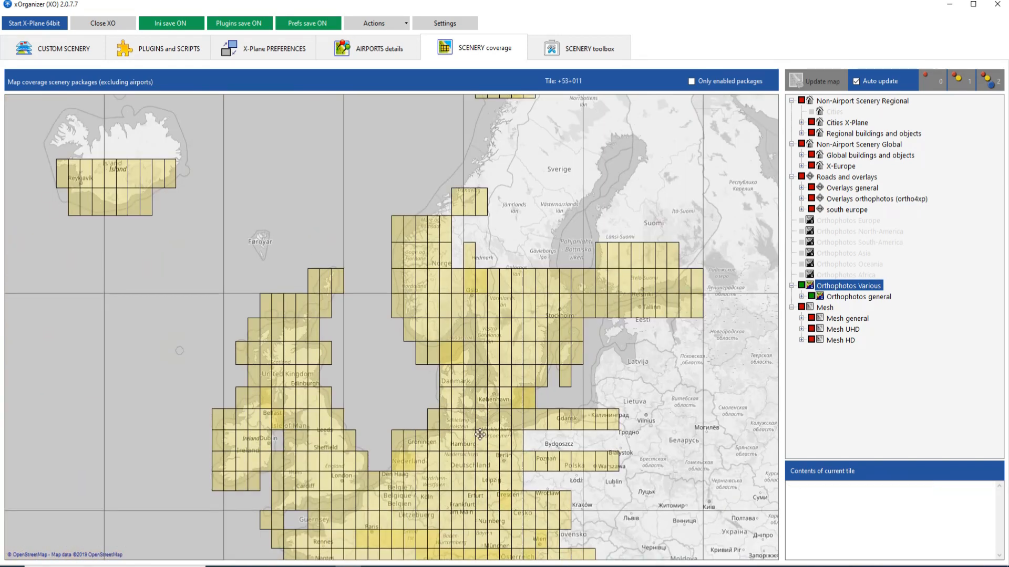
left_click_drag(530, 342, 513, 425)
scroll(507, 439, "down", 1)
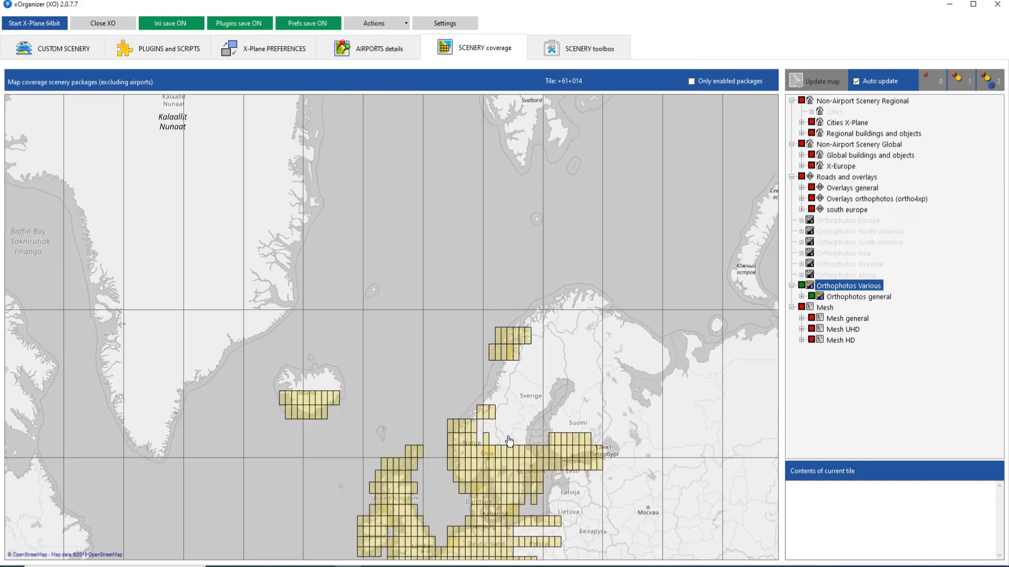
- Switch to File Explorer and open the Custom Scenery folder inside the X-Plane 11 folder
left_click(244, 566)
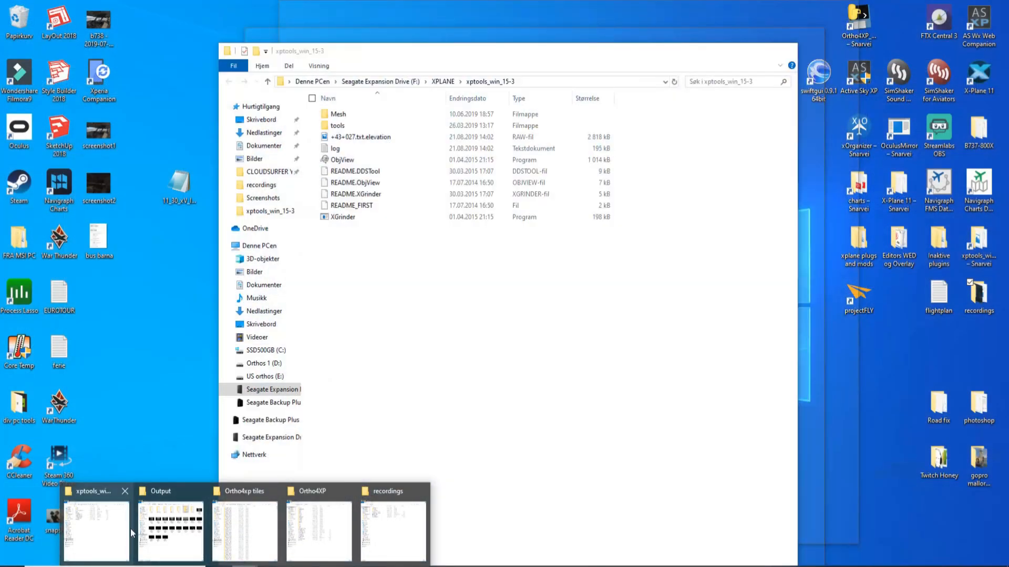
left_click(170, 528)
left_click(255, 67)
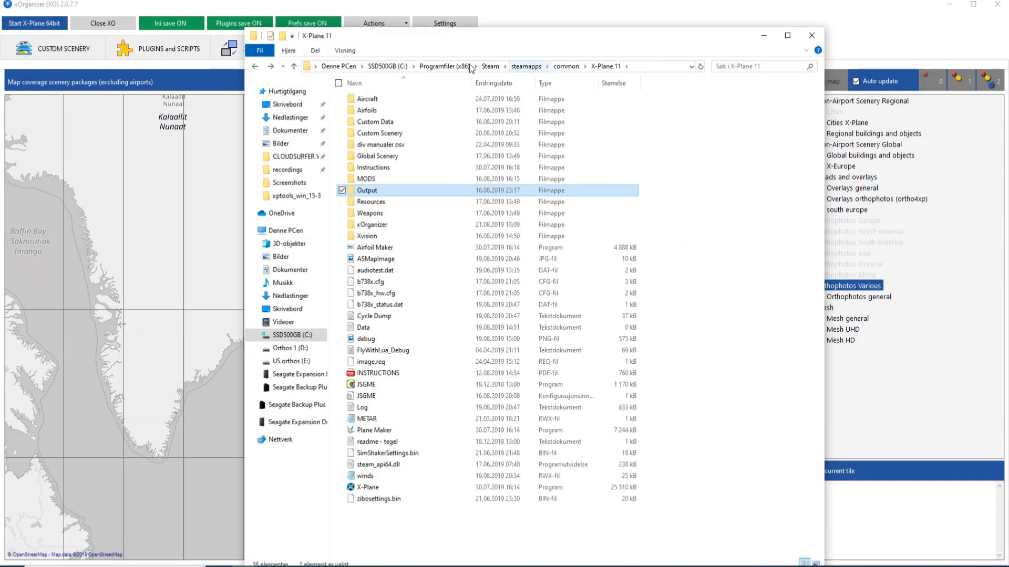
left_click(378, 135)
double_click(378, 137)
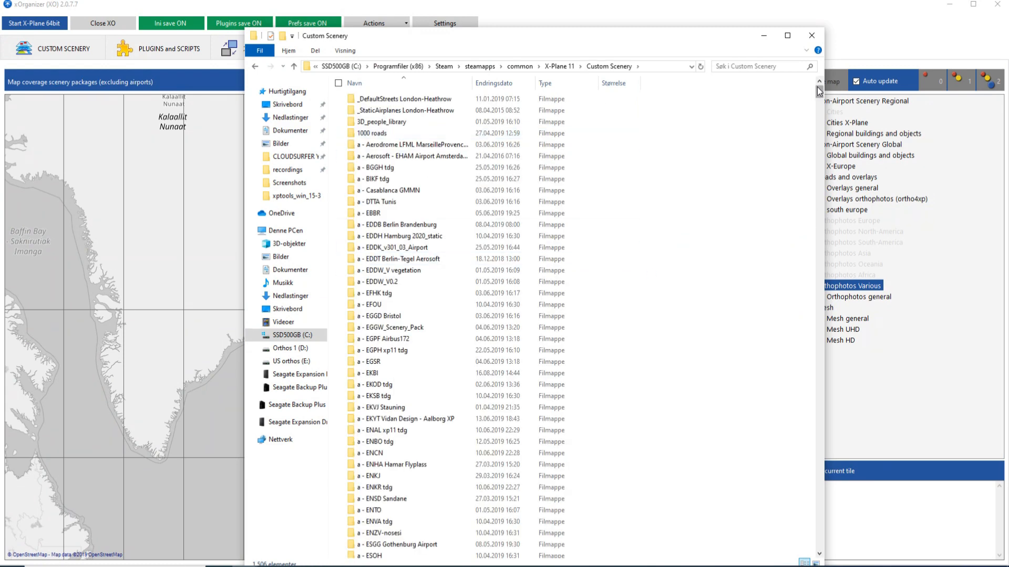
- Select the zOrtho4XP_+57+019 shortcut in the Custom Scenery folder and return to xOrganizer's coverage map of northern Europe
left_click_drag(820, 90, 797, 392)
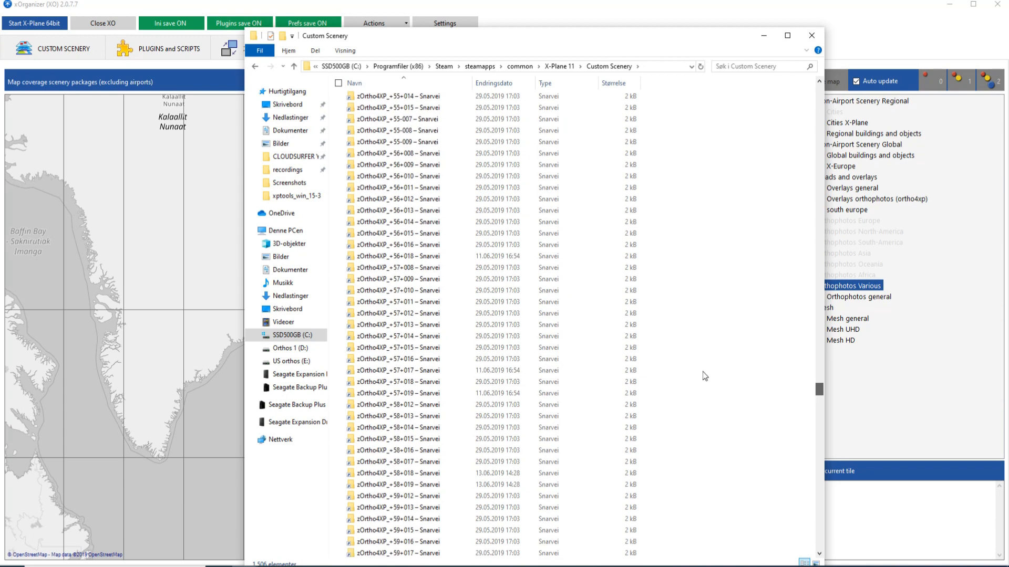
left_click(413, 394)
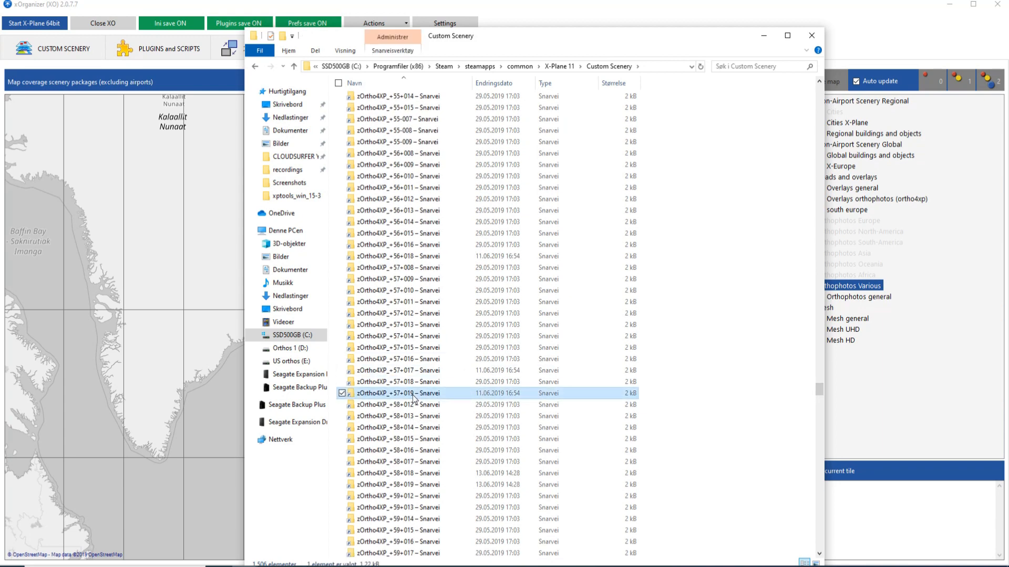
left_click_drag(547, 28, 584, 154)
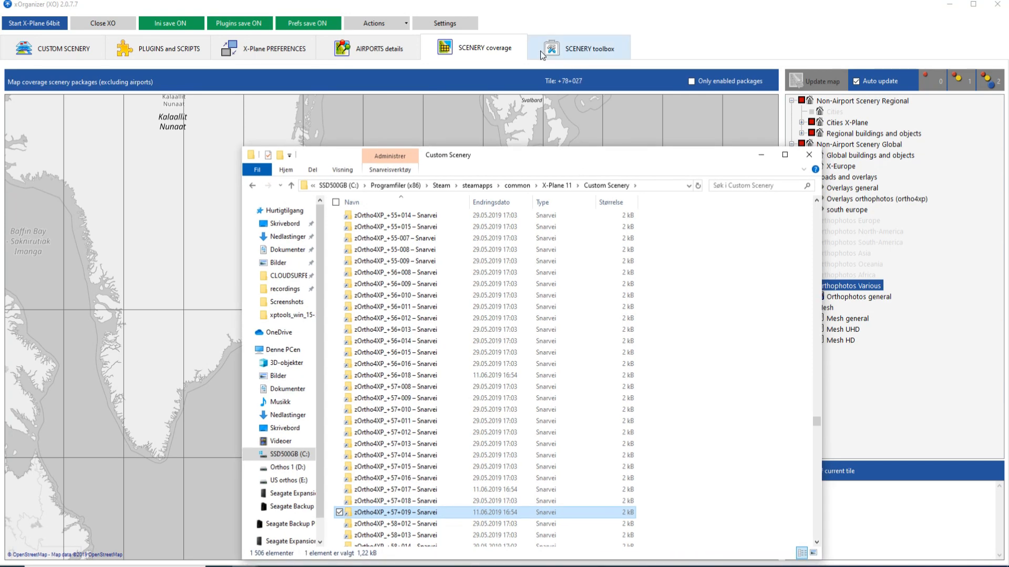
left_click(483, 48)
left_click_drag(604, 340, 589, 244)
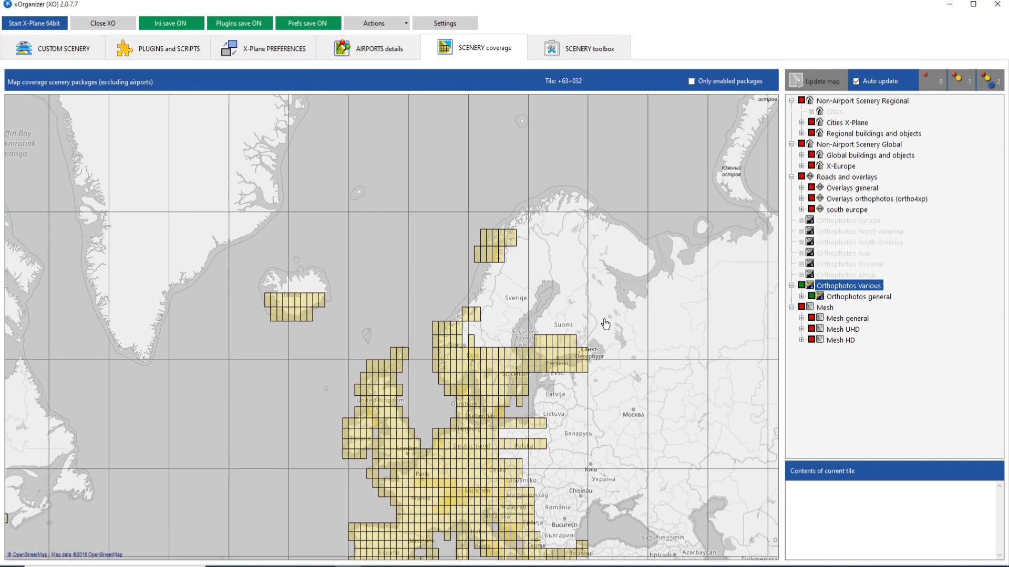
- View the scenery packages and versions overview in the scenery toolbox
left_click_drag(604, 322, 604, 306)
left_click(582, 50)
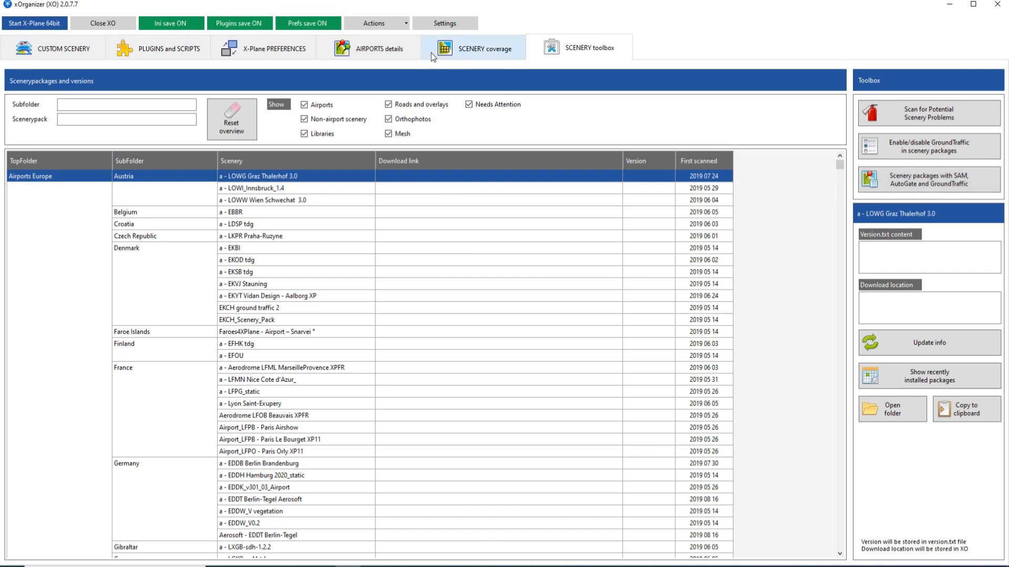
left_click(447, 52)
- Survey the installed custom airports on the airport map, from the worldwide spread to northern Europe
left_click(380, 50)
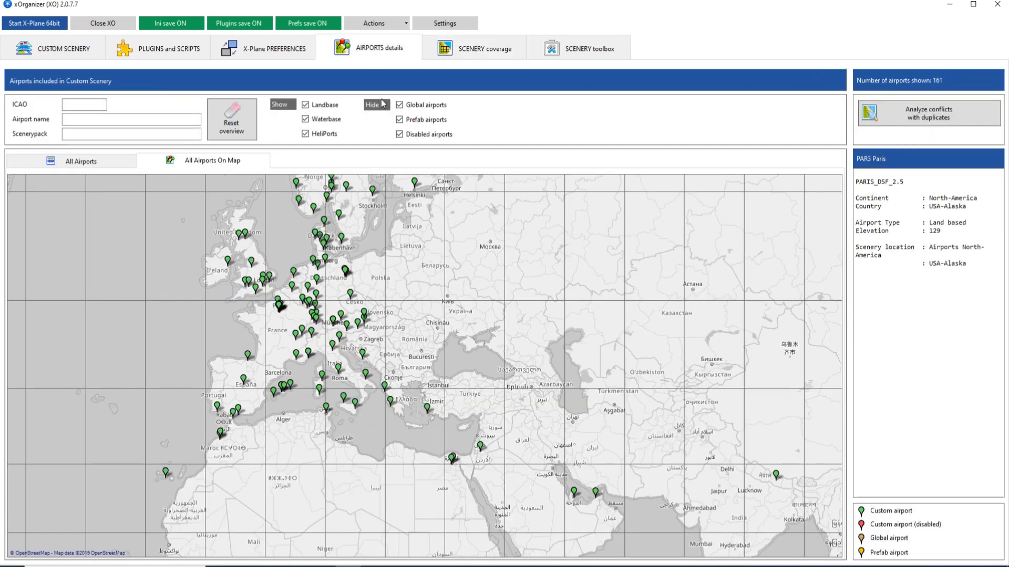
left_click_drag(479, 316, 566, 271)
scroll(528, 332, "down", 3)
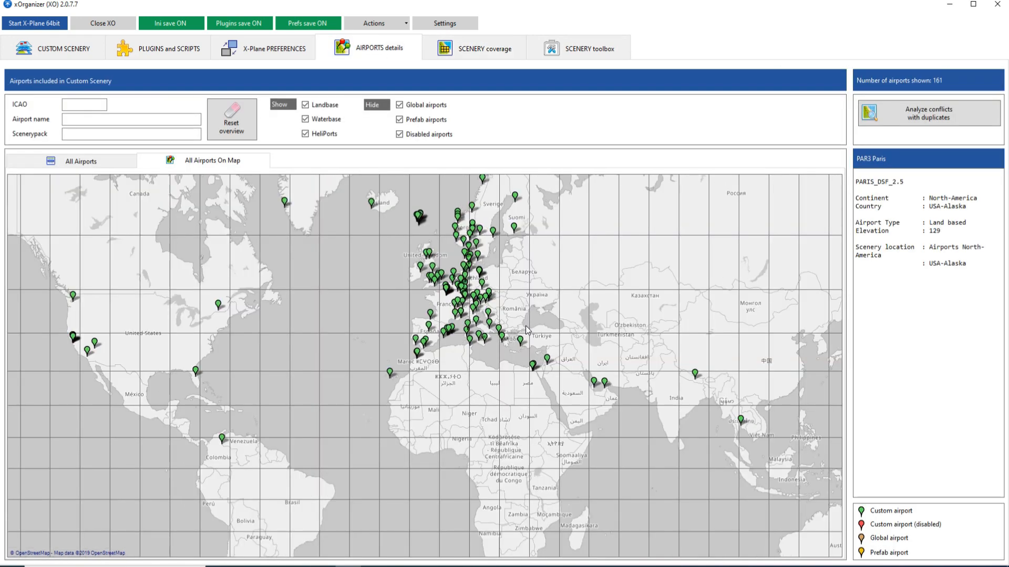
left_click_drag(381, 292, 442, 358)
scroll(441, 357, "up", 3)
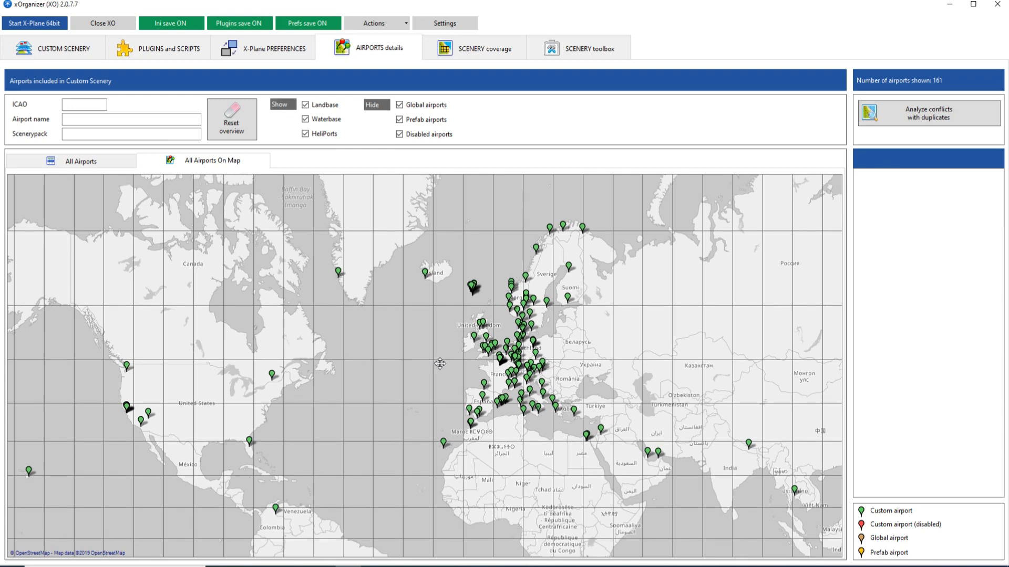
left_click_drag(566, 323, 532, 359)
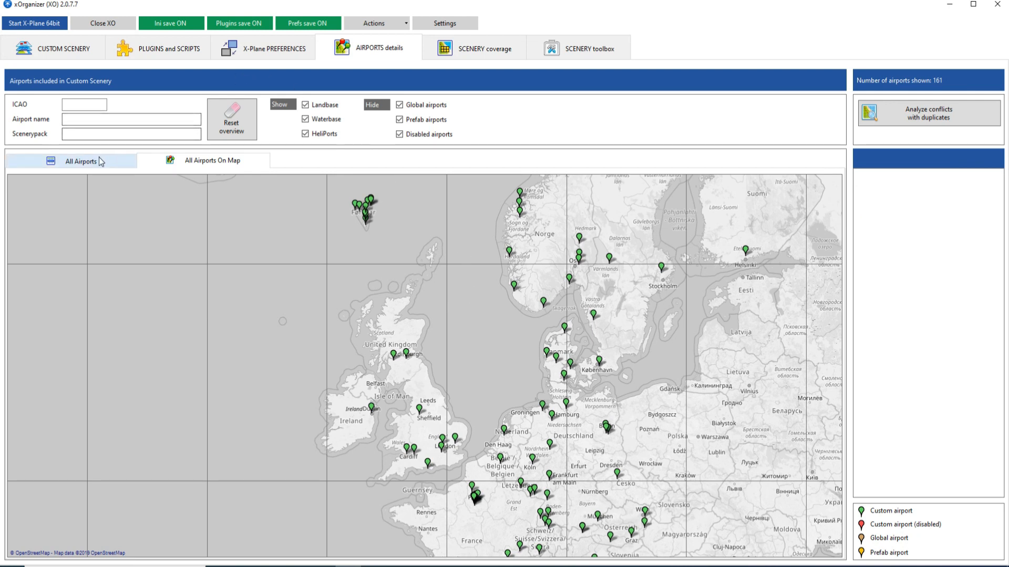
- Show Roads and overlays instead of Orthophotos Various on the scenery coverage map and examine the tiles over Europe
left_click(482, 54)
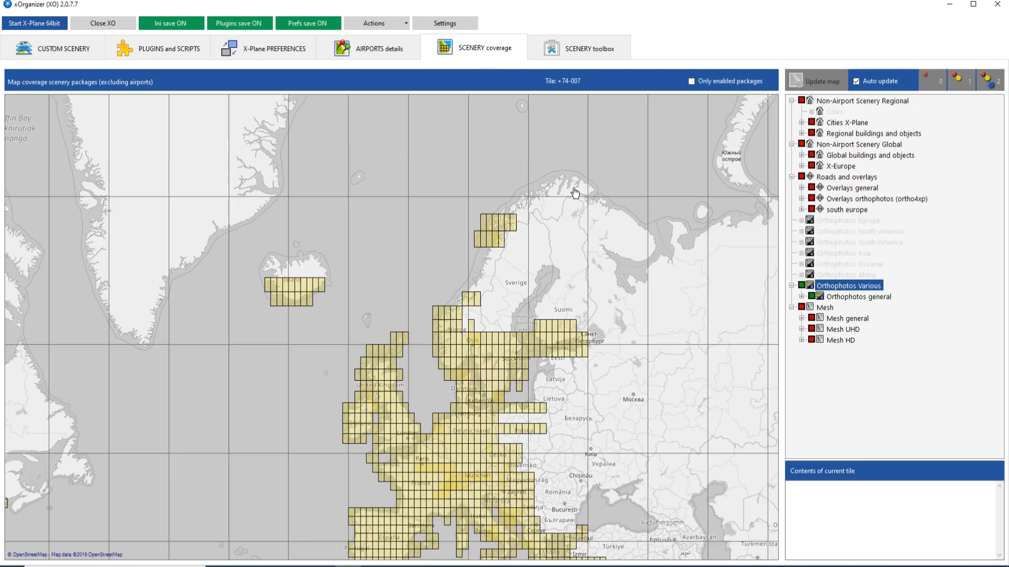
left_click(801, 285)
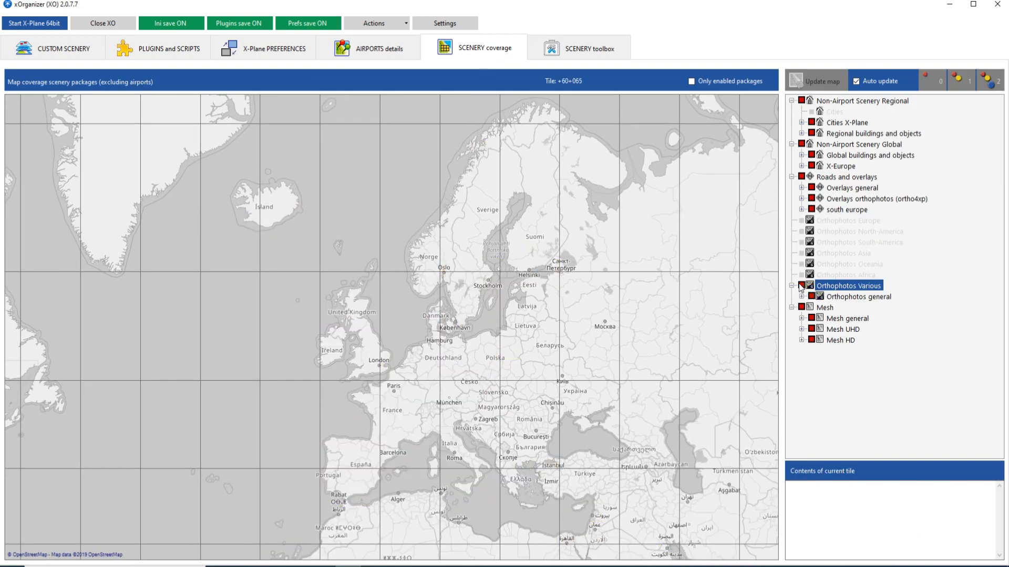
left_click(801, 177)
scroll(422, 254, "up", 5)
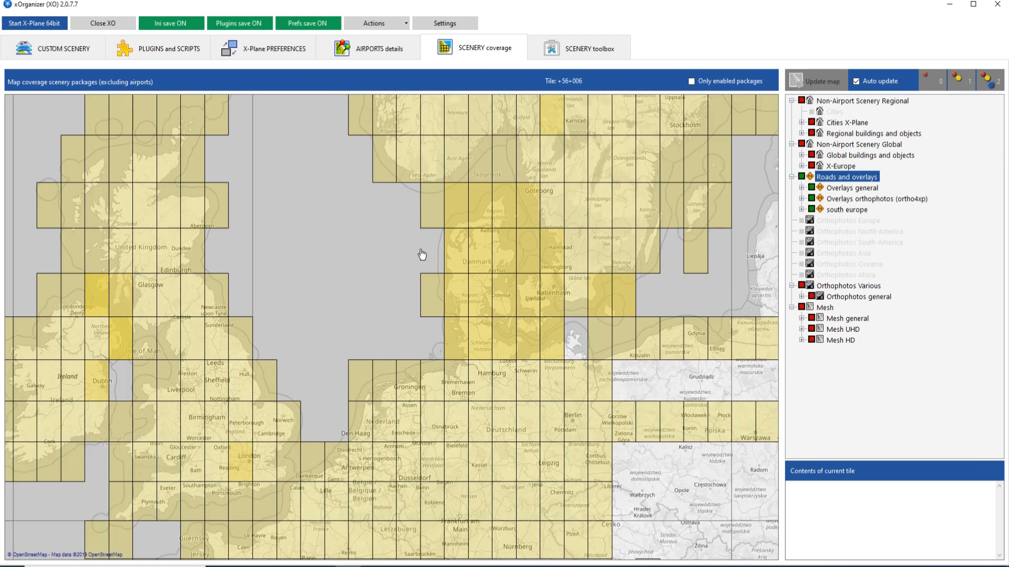
scroll(422, 254, "down", 2)
scroll(426, 335, "up", 1)
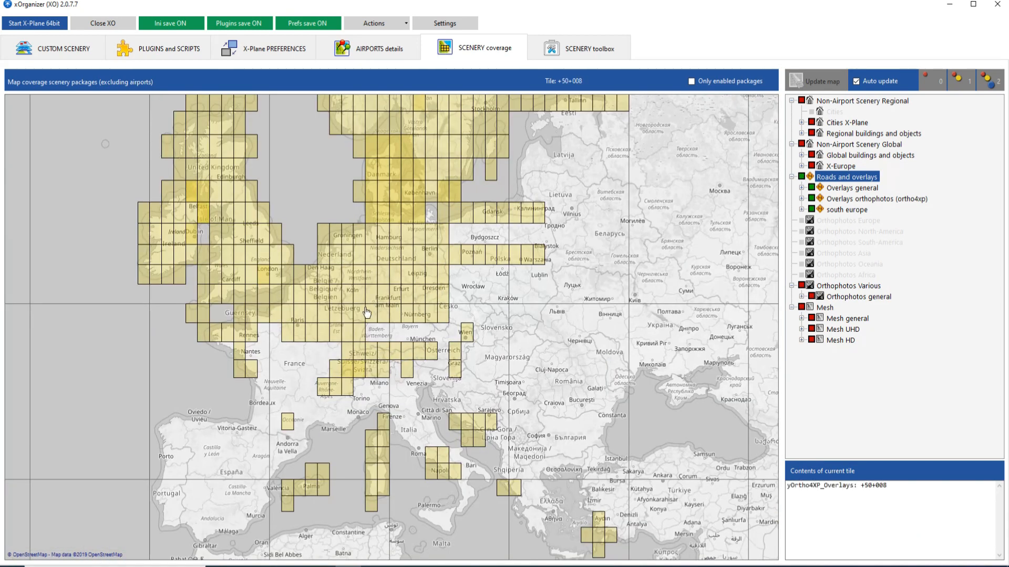
- Show Mesh instead of Roads and overlays on the coverage map and examine its tiles worldwide and over Europe
left_click(801, 177)
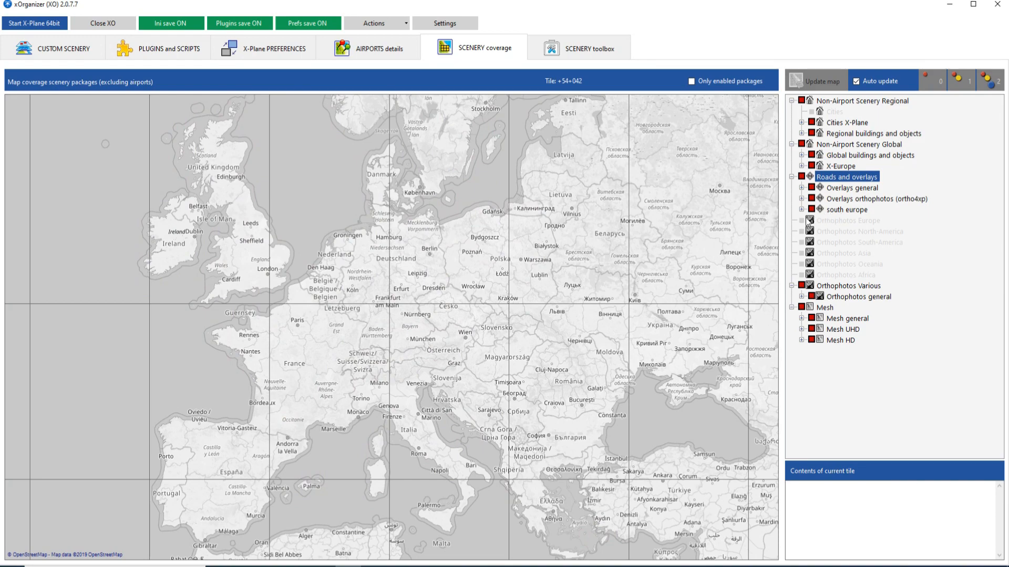
left_click(801, 308)
scroll(419, 232, "down", 3)
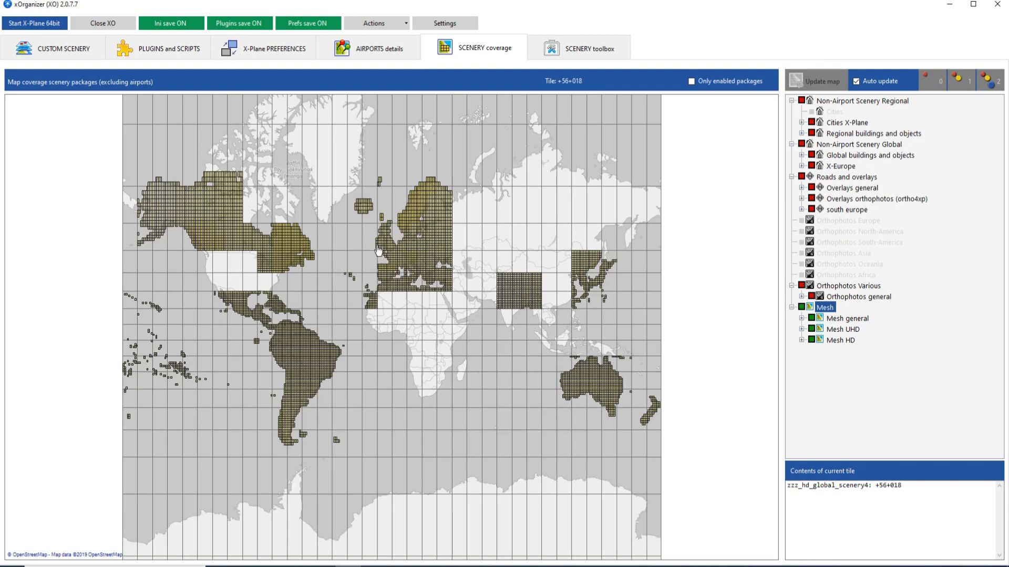
scroll(379, 251, "up", 2)
scroll(599, 302, "down", 1)
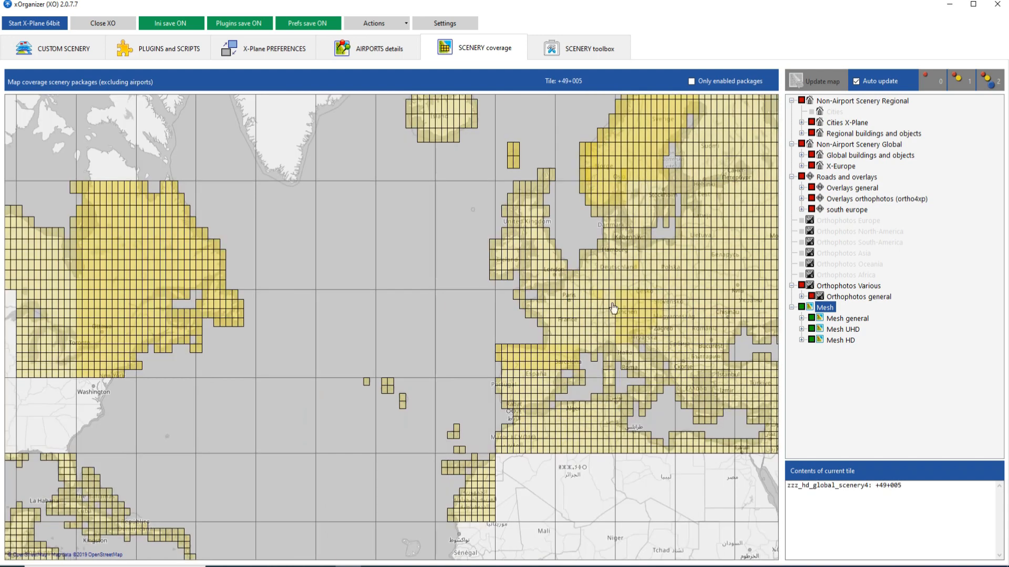
- Replace Mesh with Orthophotos Various on the coverage map, examine the tiles around the Baltic and northern Europe, and hide the orthophotos
left_click(802, 307)
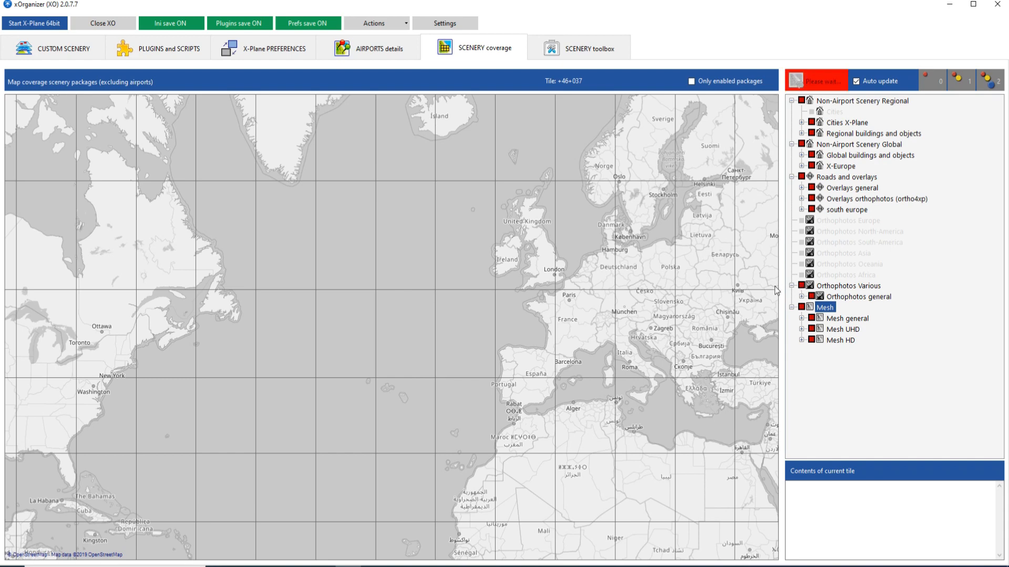
left_click(803, 286)
scroll(411, 229, "up", 5)
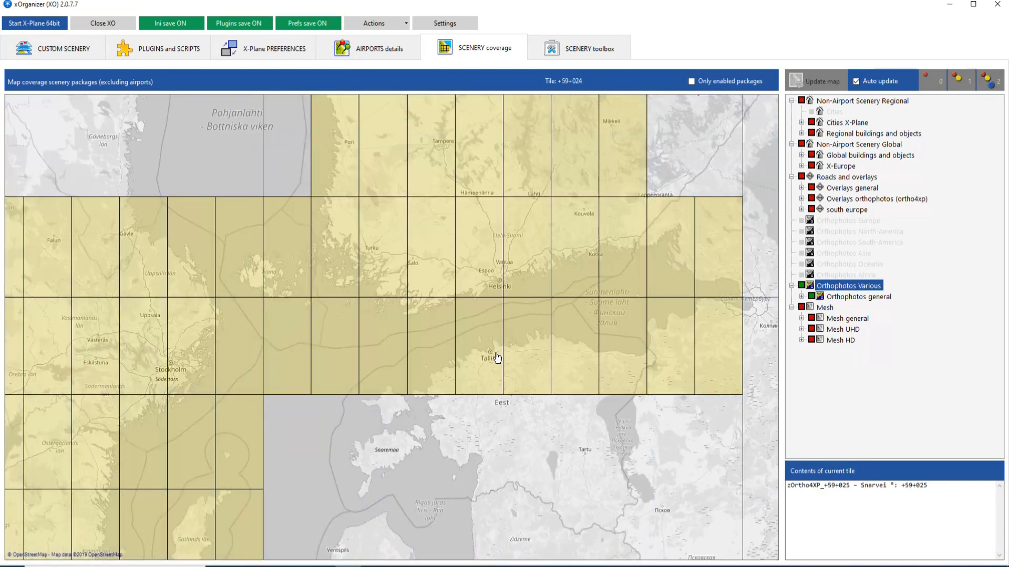
scroll(497, 357, "down", 1)
scroll(499, 363, "down", 1)
scroll(513, 381, "down", 1)
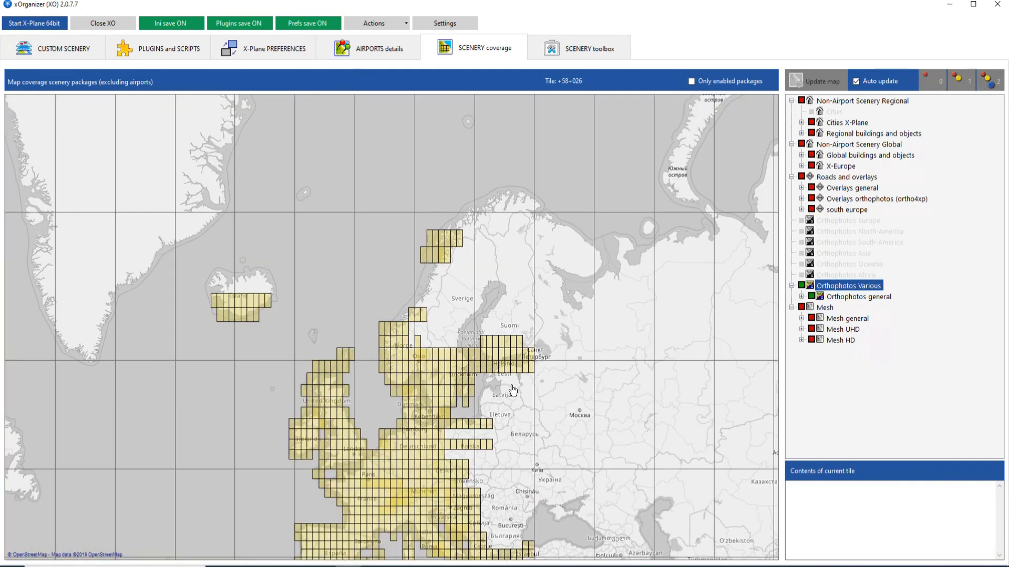
scroll(552, 409, "up", 1)
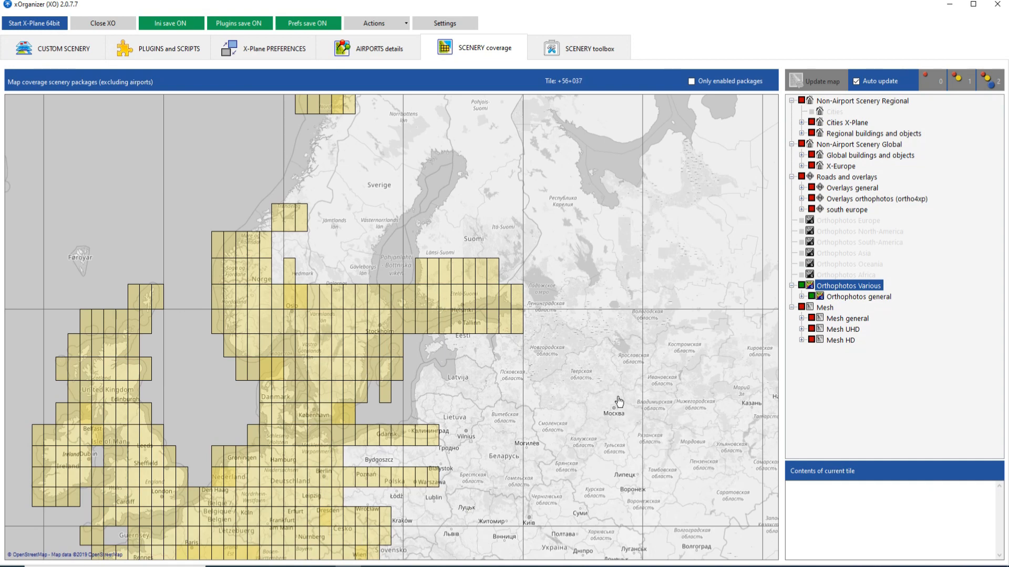
scroll(510, 432, "down", 1)
scroll(625, 468, "down", 1)
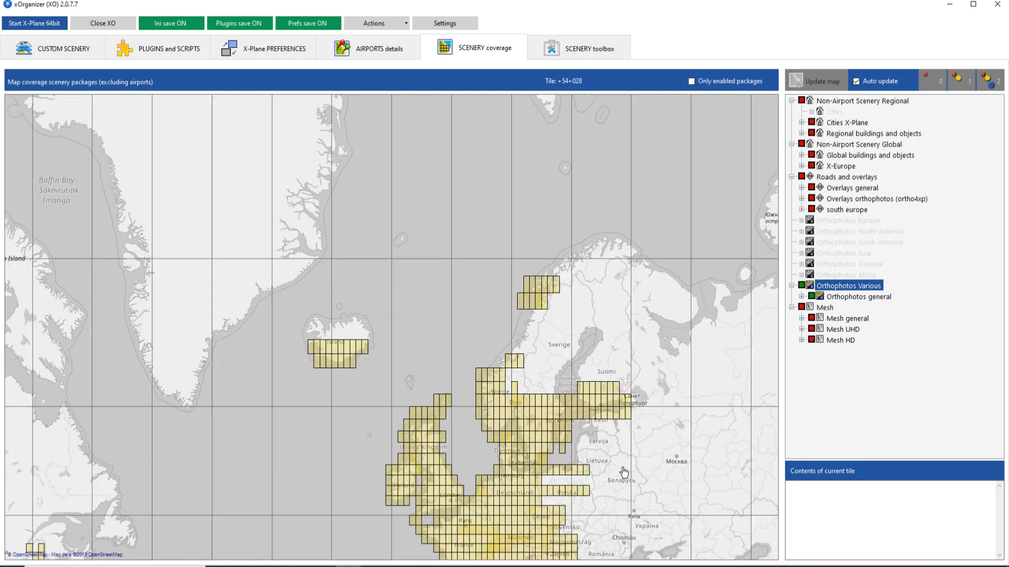
left_click(801, 285)
- Review the custom scenery categories and the list of plugins and scripts, ending on the custom scenery overview
left_click(60, 50)
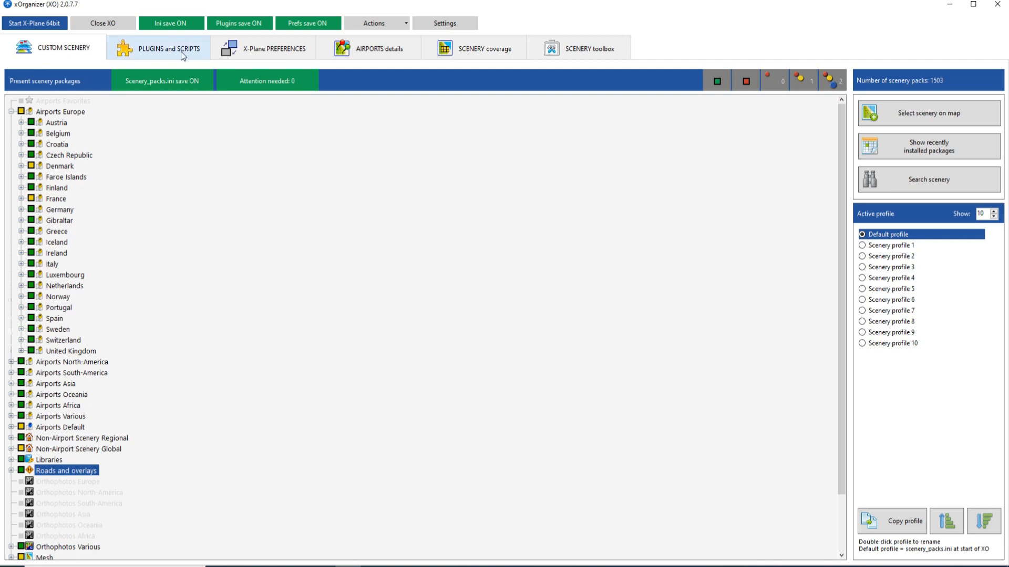
left_click(179, 52)
left_click(64, 51)
left_click(187, 47)
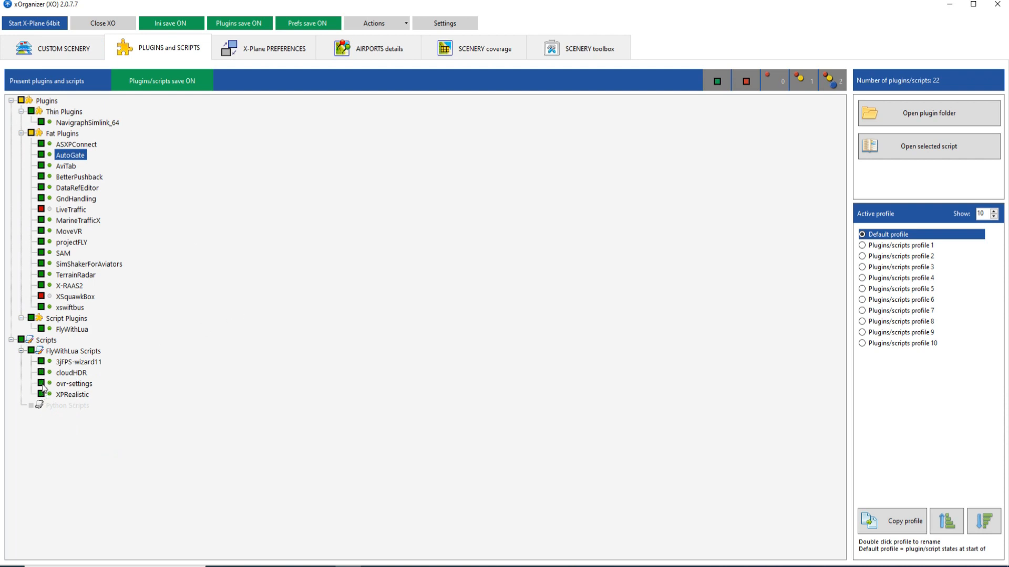
left_click(57, 49)
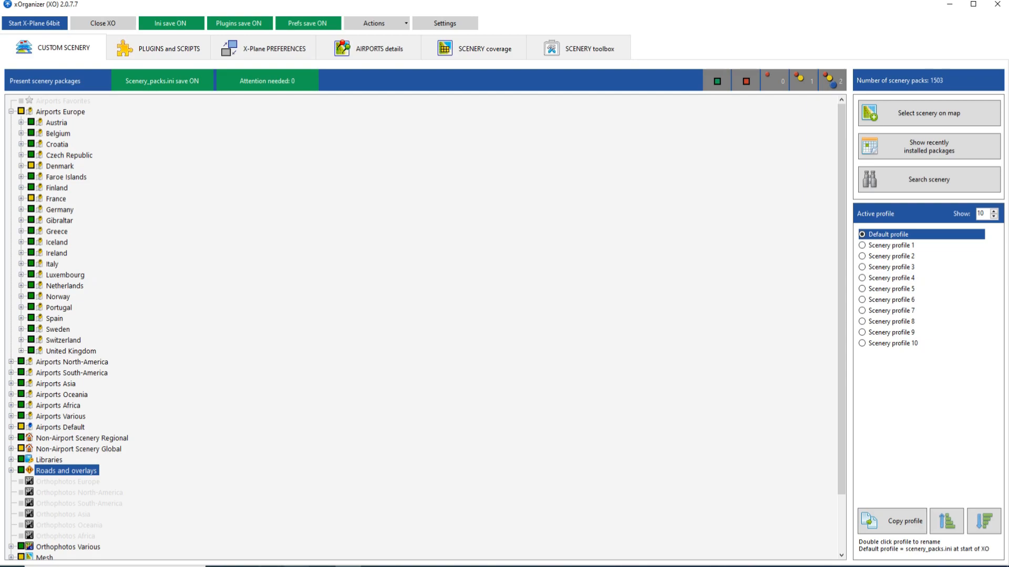
- Switch to the browser and review the xOrganizer v2 feature description and price on the X-Plane.org store page
key("alt+Tab")
scroll(335, 452, "down", 5)
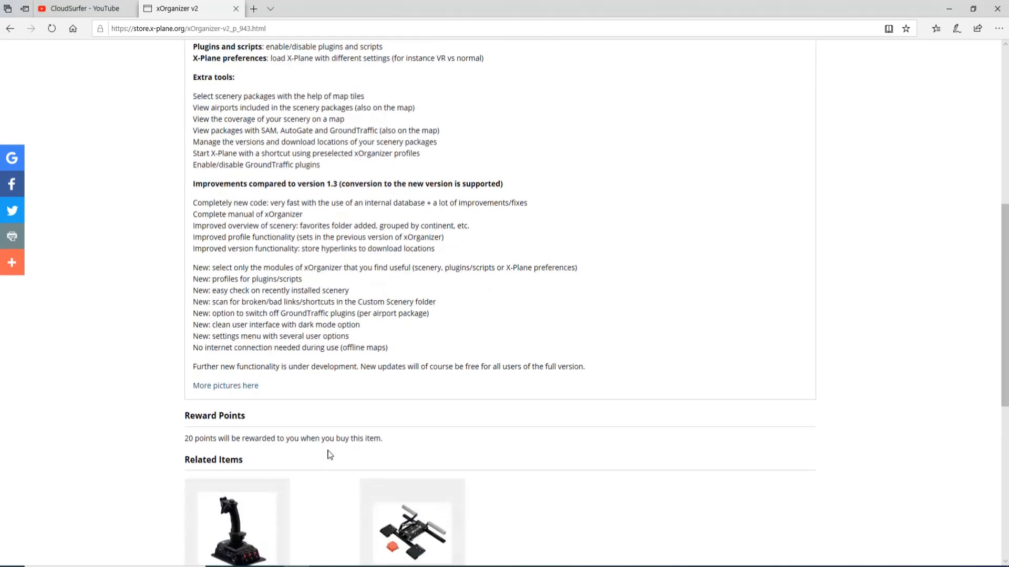
scroll(336, 451, "up", 2)
scroll(341, 449, "up", 4)
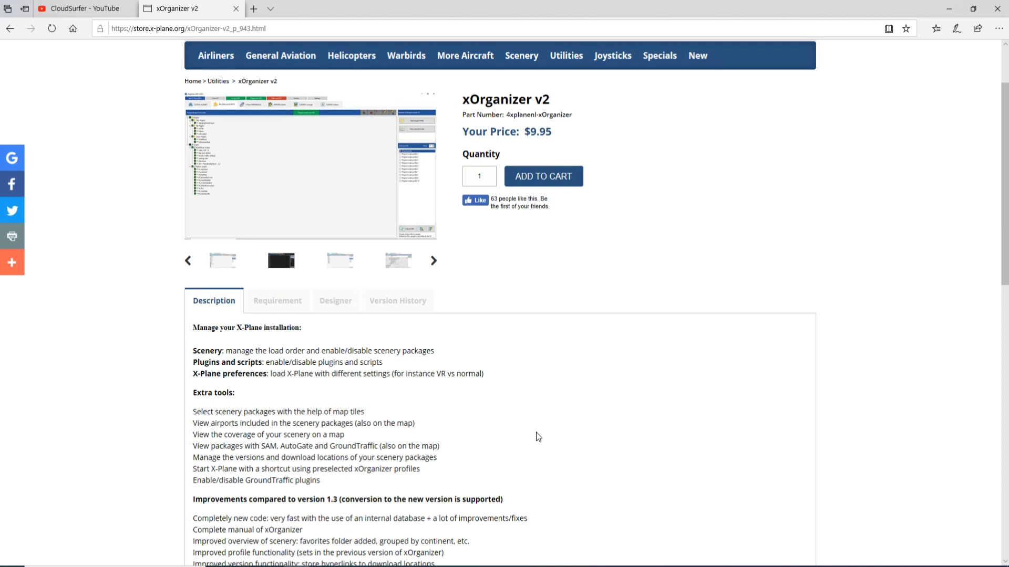
left_click_drag(1006, 276, 1006, 266)
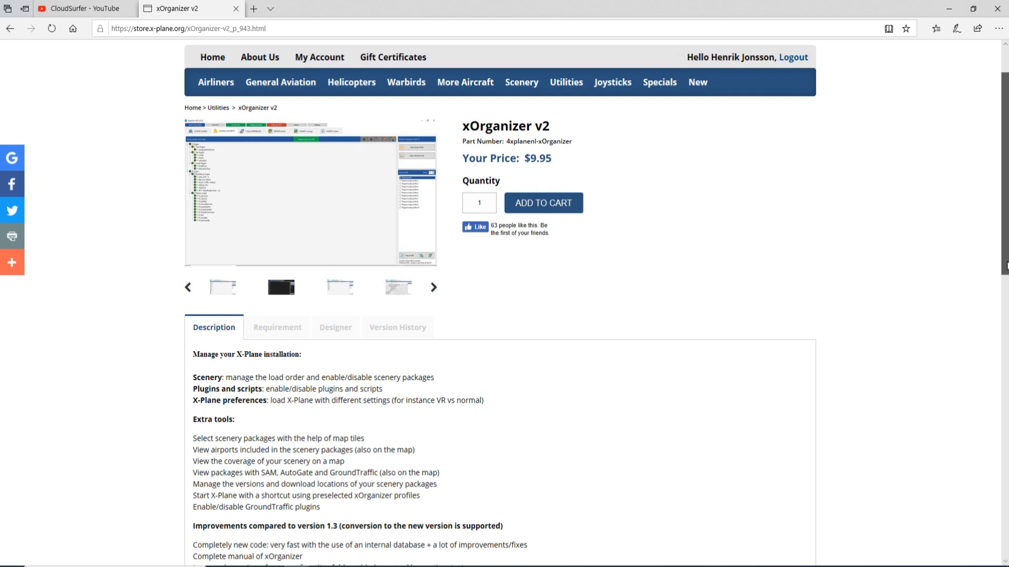